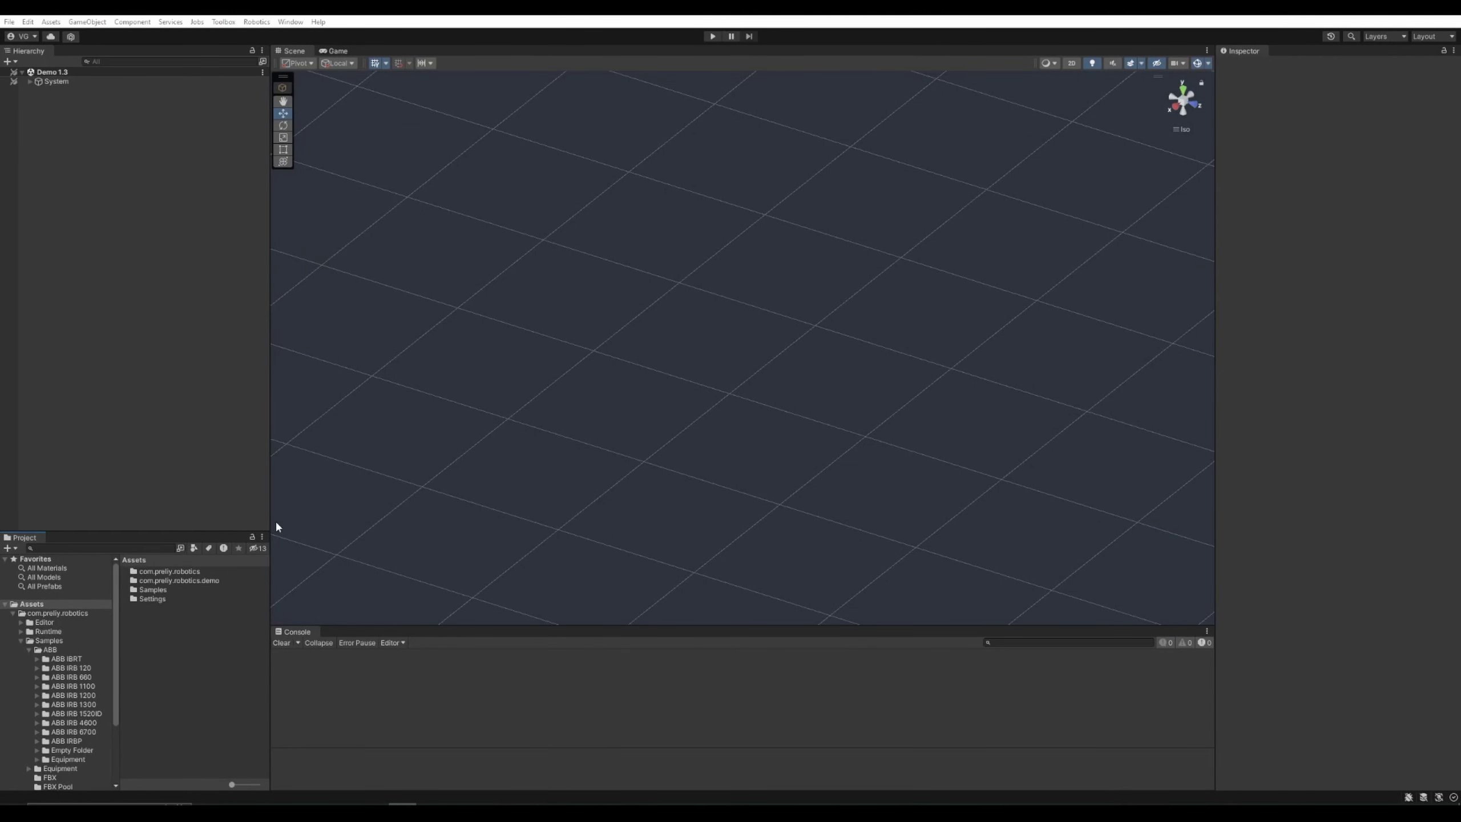
Step: Place the ABB IRB 6700 235 robot prefab in the scene and collapse its children
{"action": "left_click", "coordinate": [83, 731]}
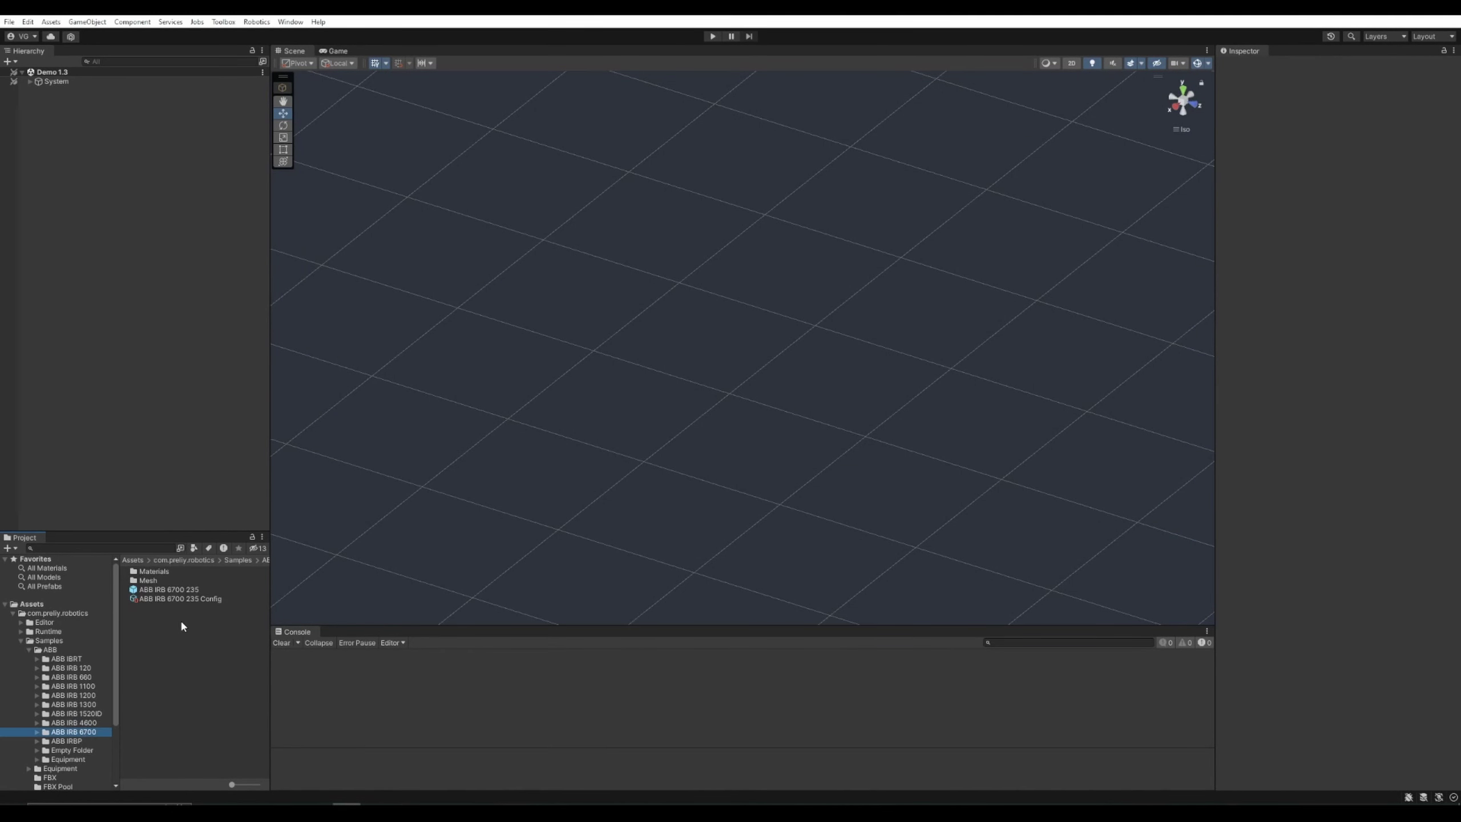
{"action": "left_click_drag", "start_coordinate": [195, 588], "coordinate": [161, 297]}
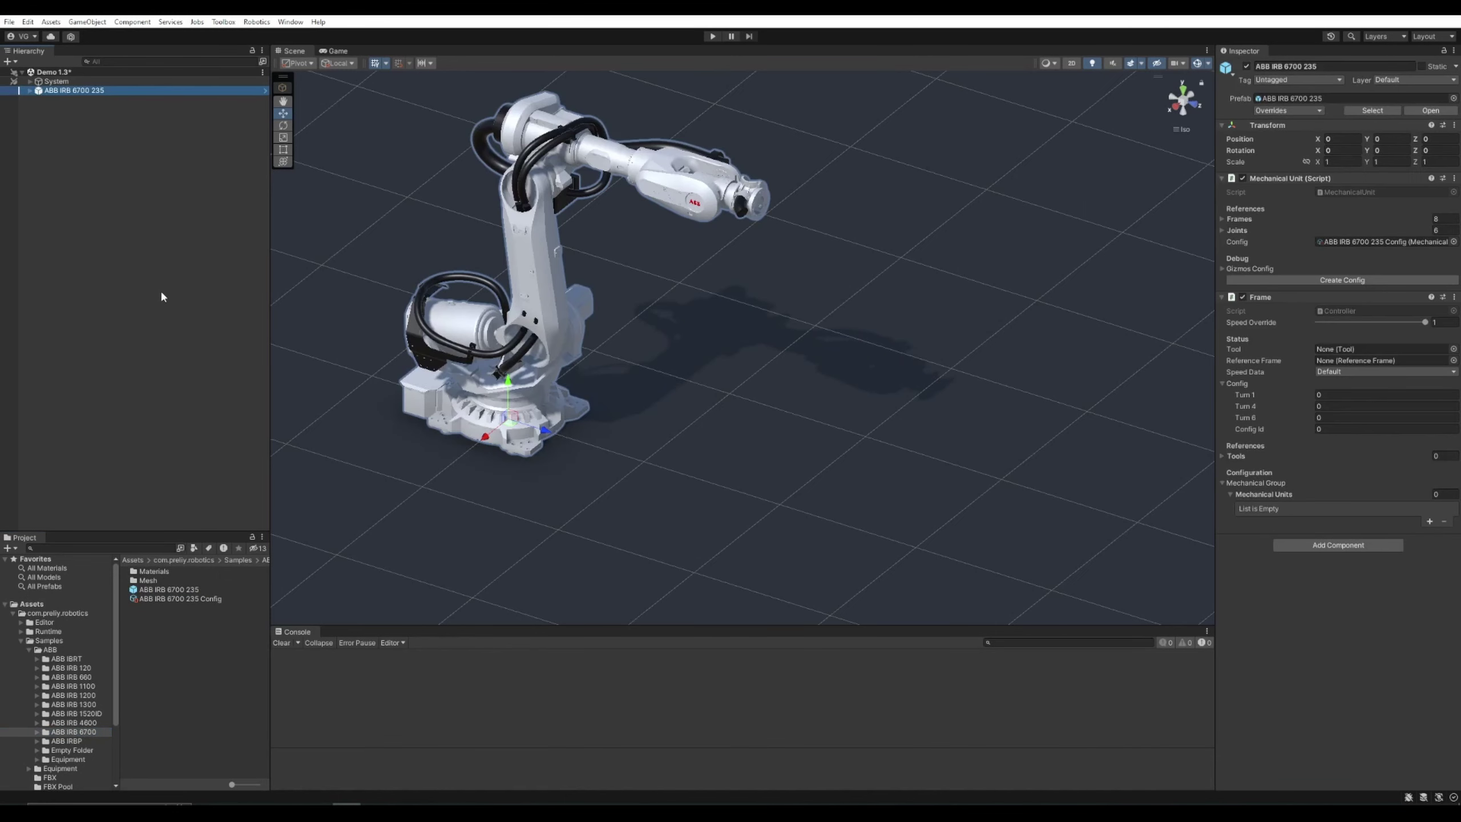
{"action": "left_click", "coordinate": [30, 92]}
Step: Browse the IBRT and IRBP sample folders and add the IRBP_A_250_D1000 positioner to the scene
{"action": "left_click", "coordinate": [77, 661]}
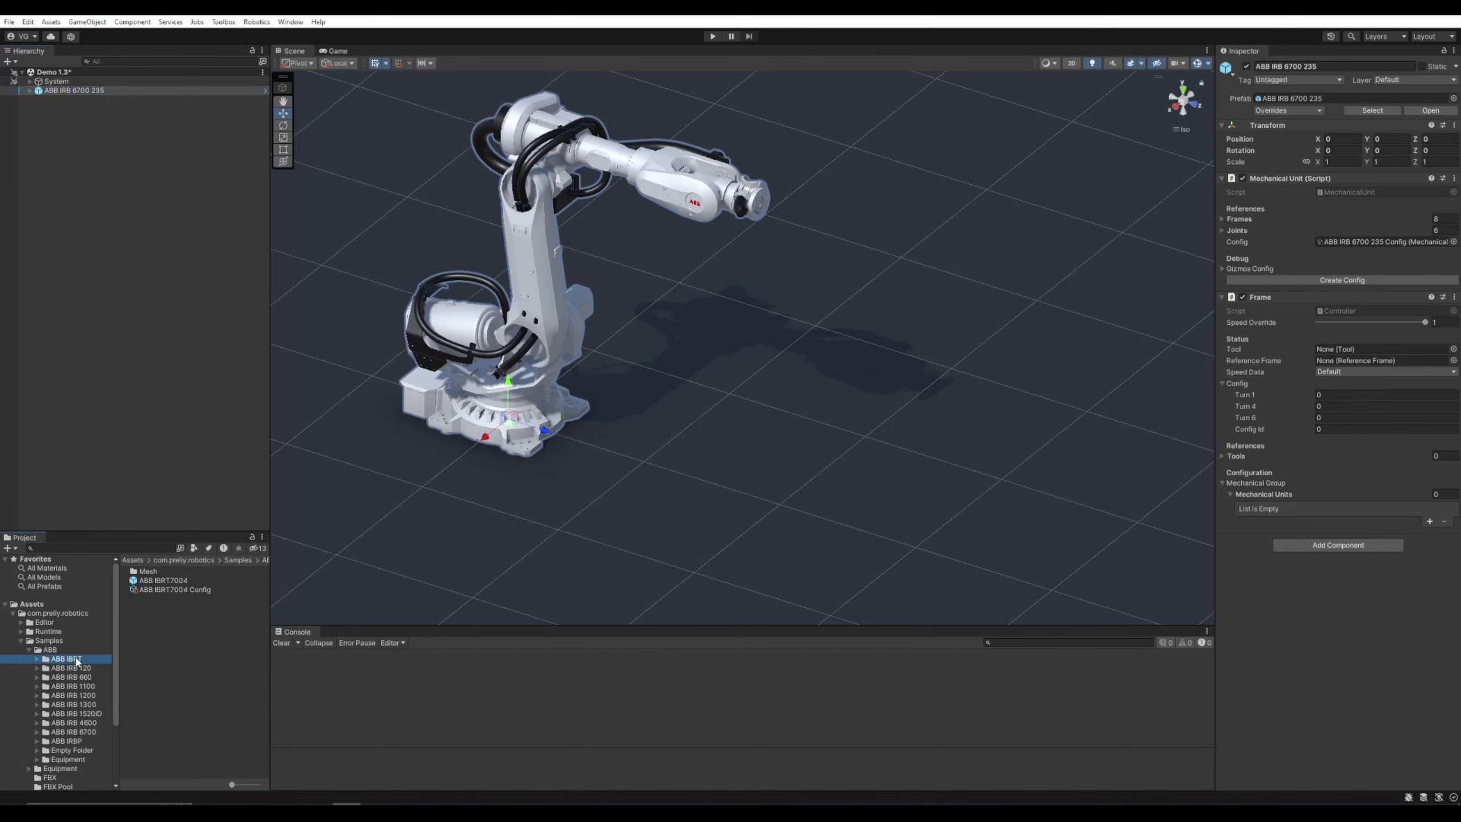
{"action": "left_click", "coordinate": [178, 582]}
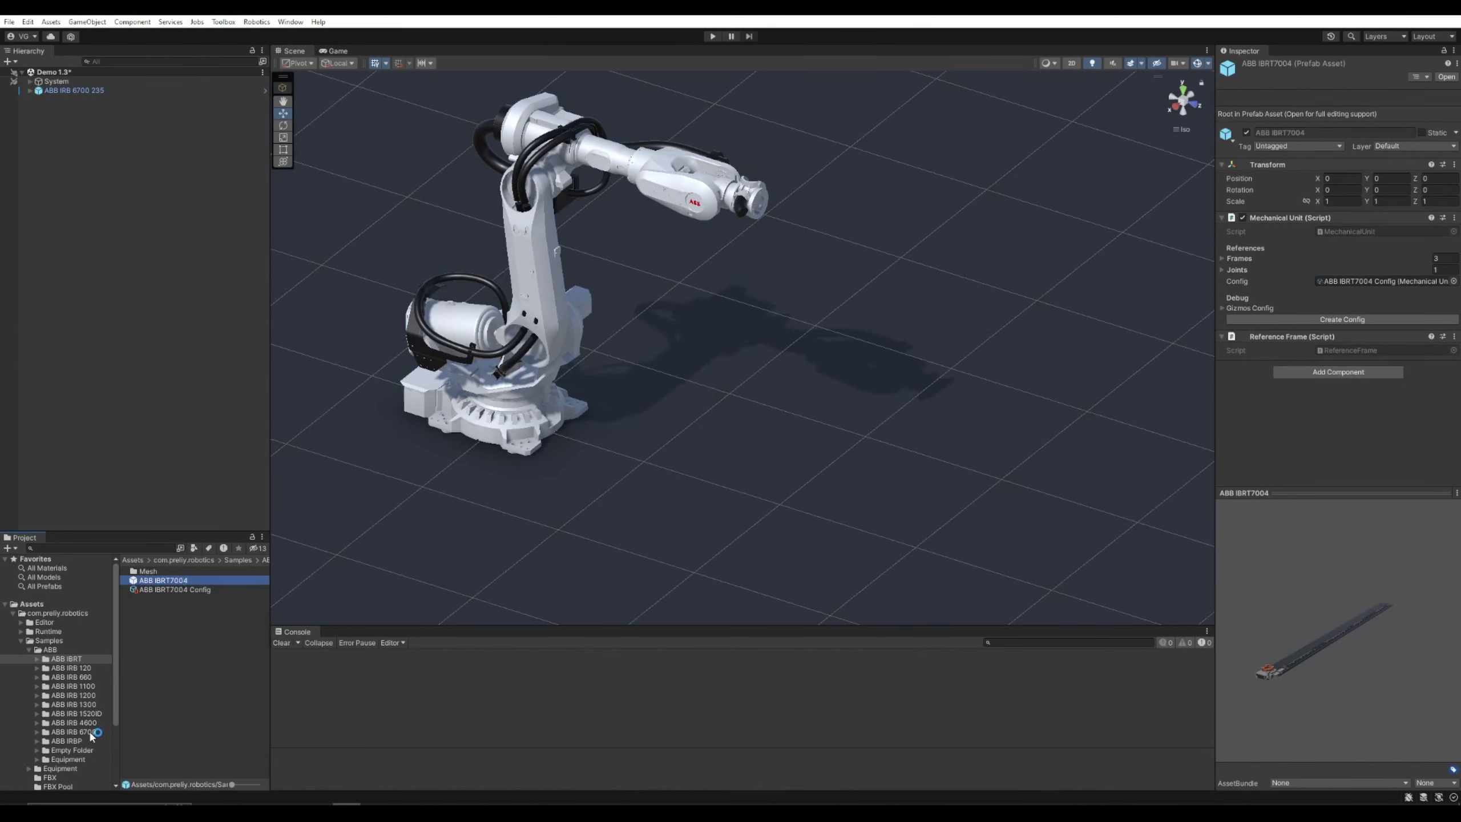
{"action": "left_click", "coordinate": [80, 740]}
{"action": "left_click_drag", "start_coordinate": [170, 590], "coordinate": [158, 251]}
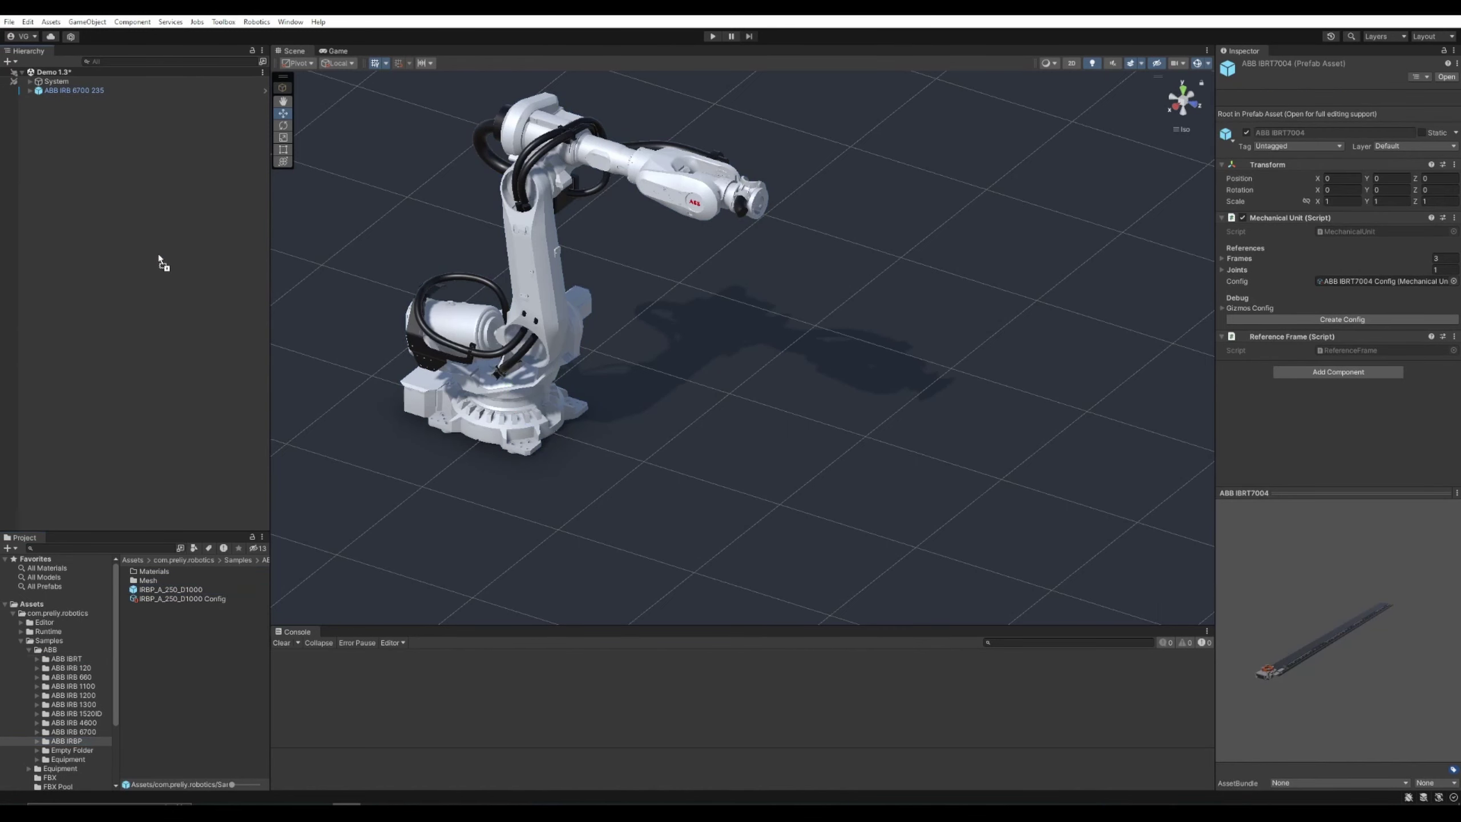
Step: Move the positioner to Z 2, rotate it 90°, and set ABB IRB 6700 235 as Mechanical Unit Element 0
{"action": "mouse_move", "coordinate": [544, 430]}
{"action": "left_mouse_down"}
{"action": "mouse_move", "coordinate": [819, 518]}
{"action": "mouse_move", "coordinate": [651, 511]}
{"action": "mouse_move", "coordinate": [906, 396]}
{"action": "mouse_move", "coordinate": [863, 392]}
{"action": "left_mouse_up"}
{"action": "key", "text": "e"}
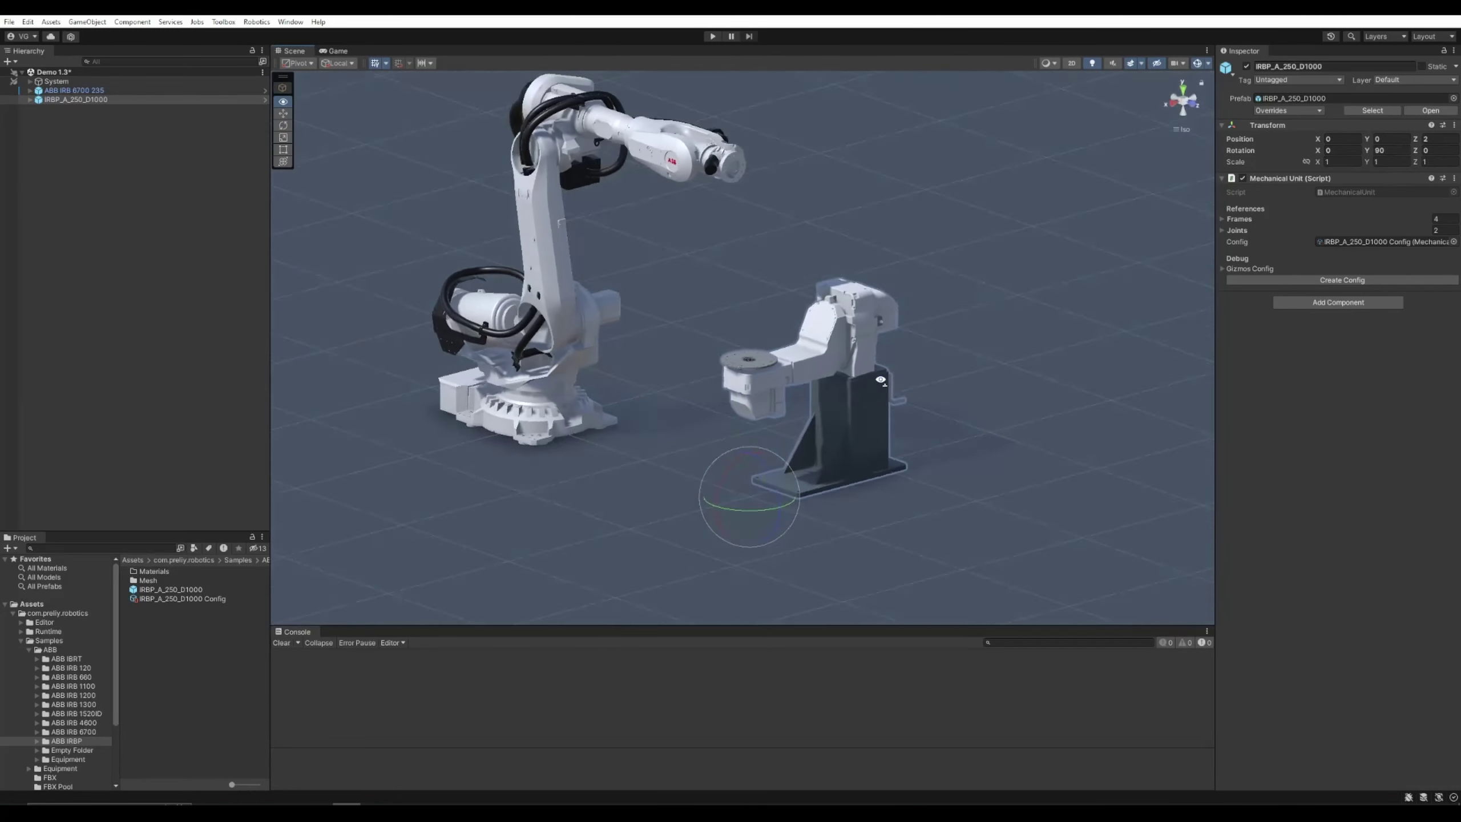
{"action": "left_click", "coordinate": [83, 90]}
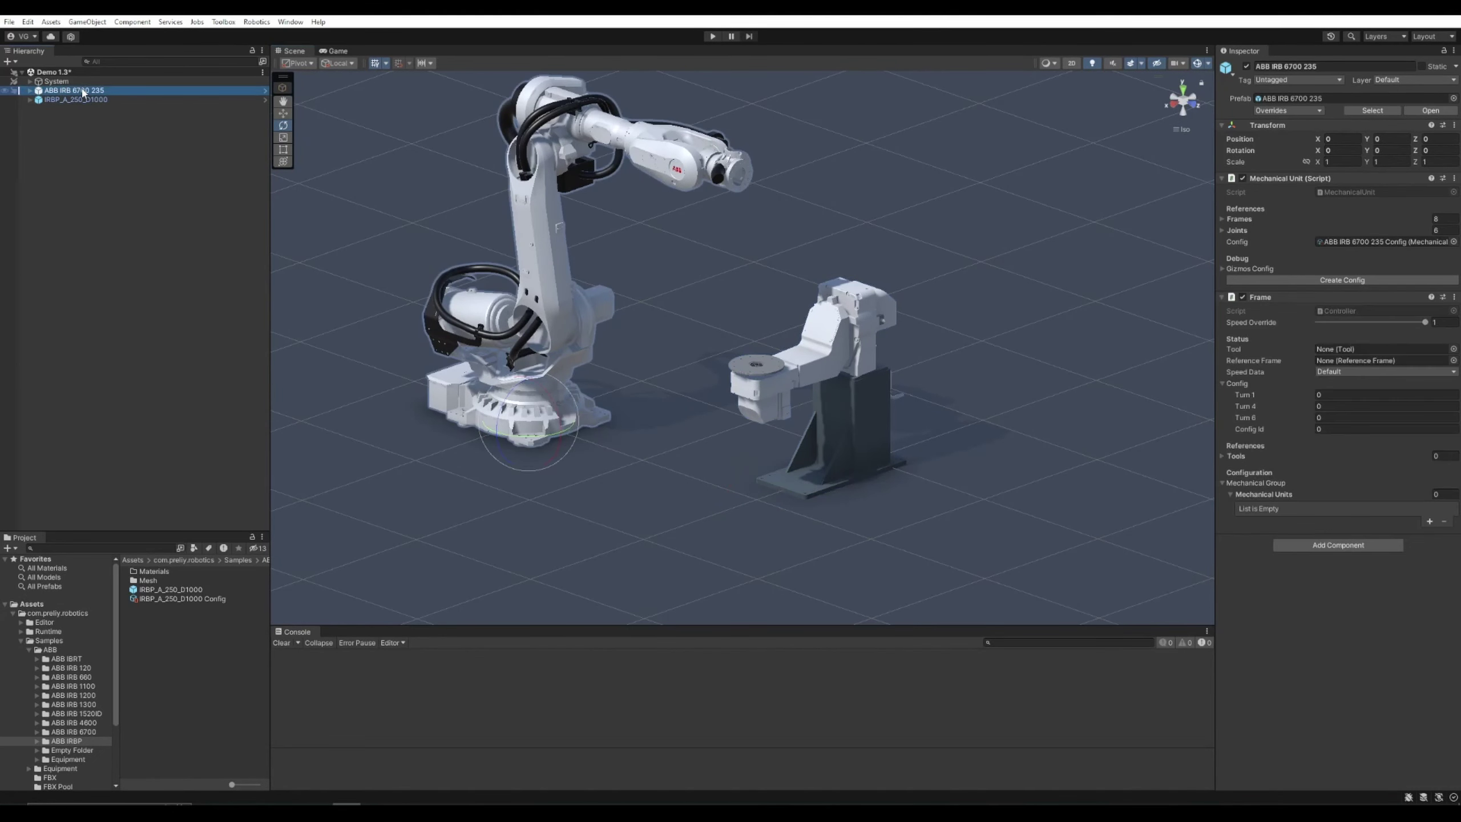
{"action": "left_click", "coordinate": [1430, 521]}
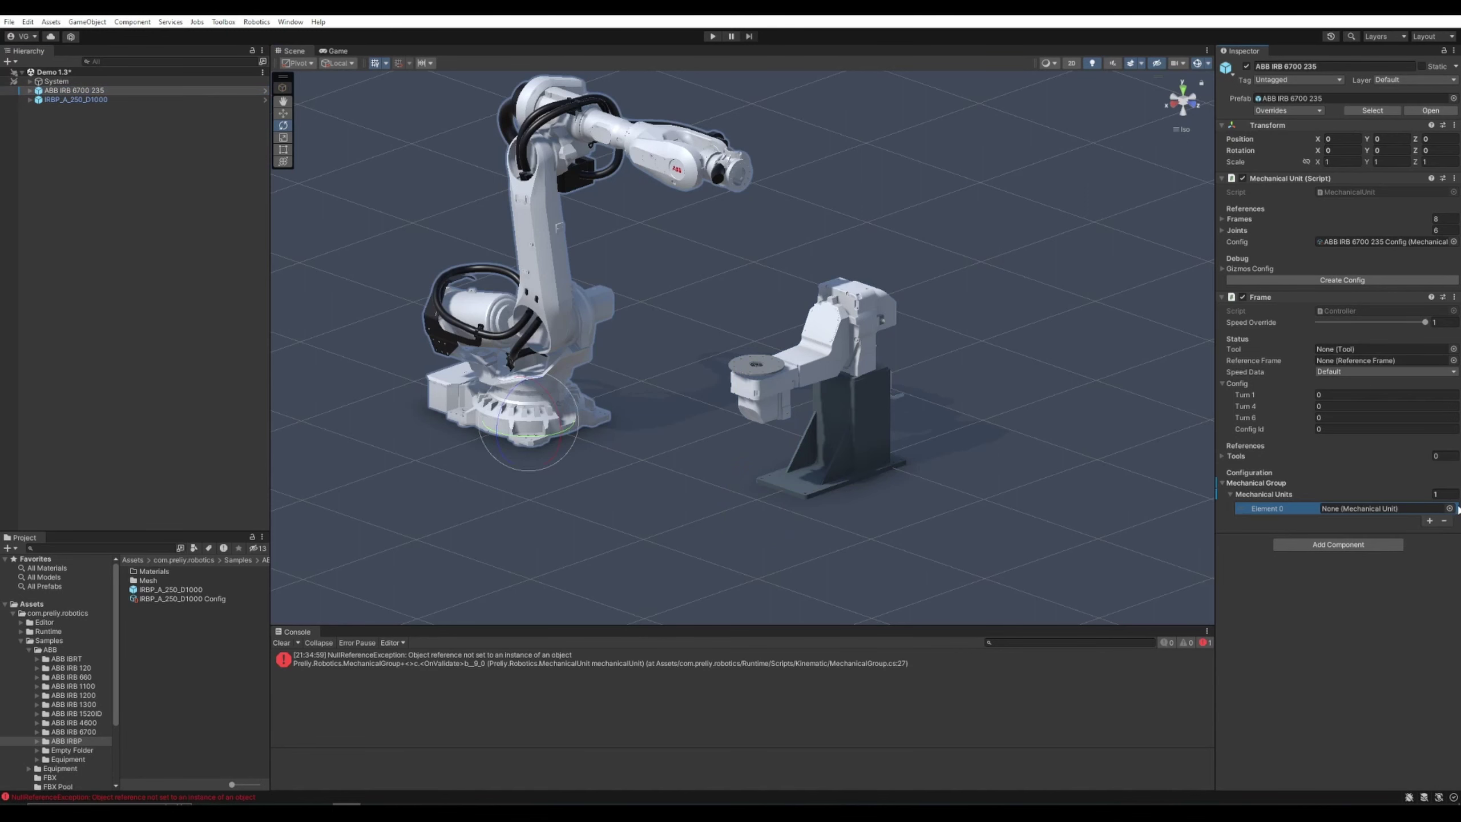
{"action": "left_click", "coordinate": [1454, 510]}
{"action": "double_click", "coordinate": [1266, 455]}
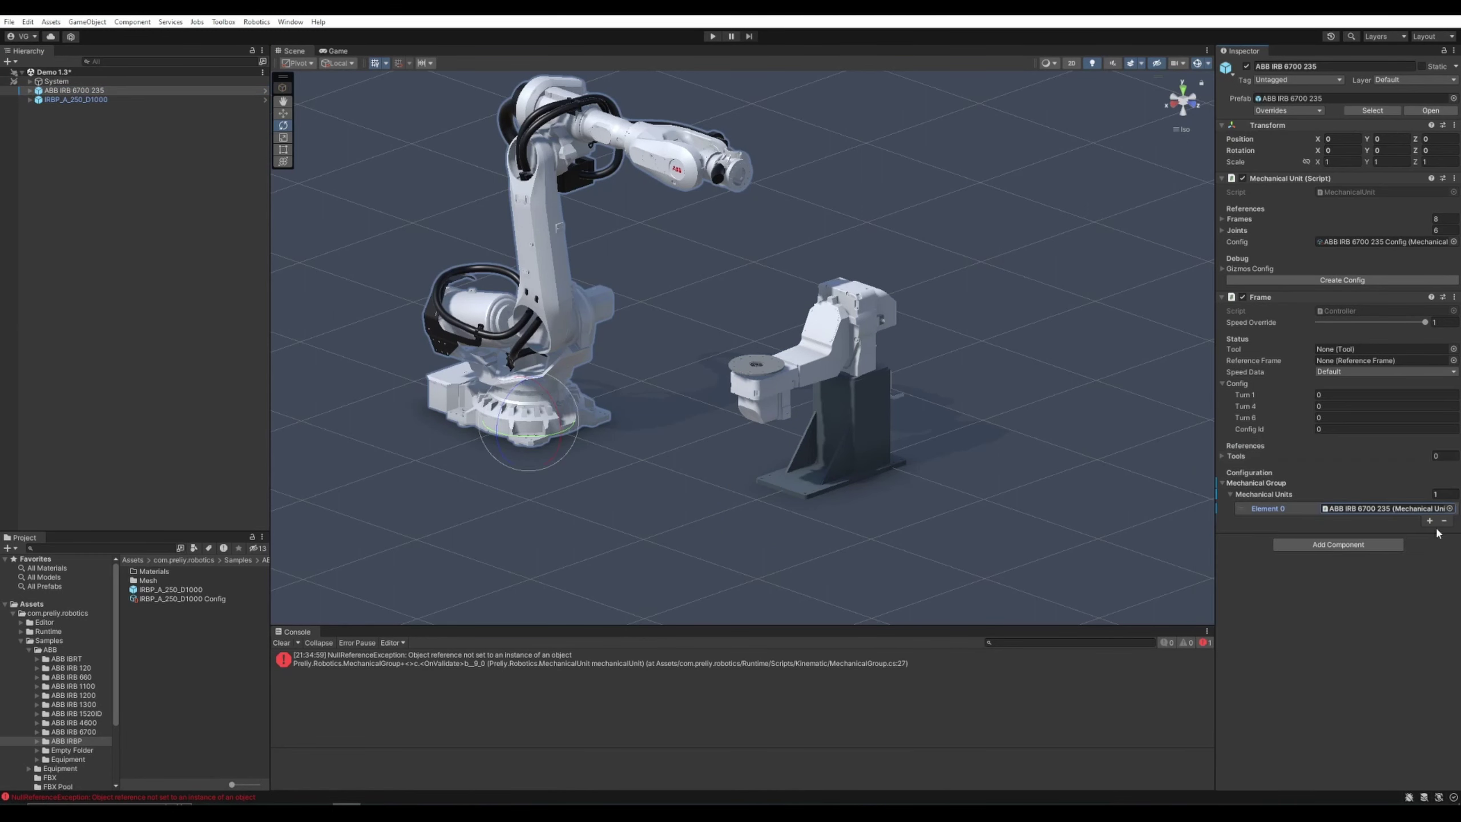
Step: Add IRBP_A_250_D1000 as Mechanical Unit Element 1, clear the console and save the scene
{"action": "left_click", "coordinate": [1431, 522]}
{"action": "left_click", "coordinate": [1450, 520]}
{"action": "double_click", "coordinate": [1265, 466]}
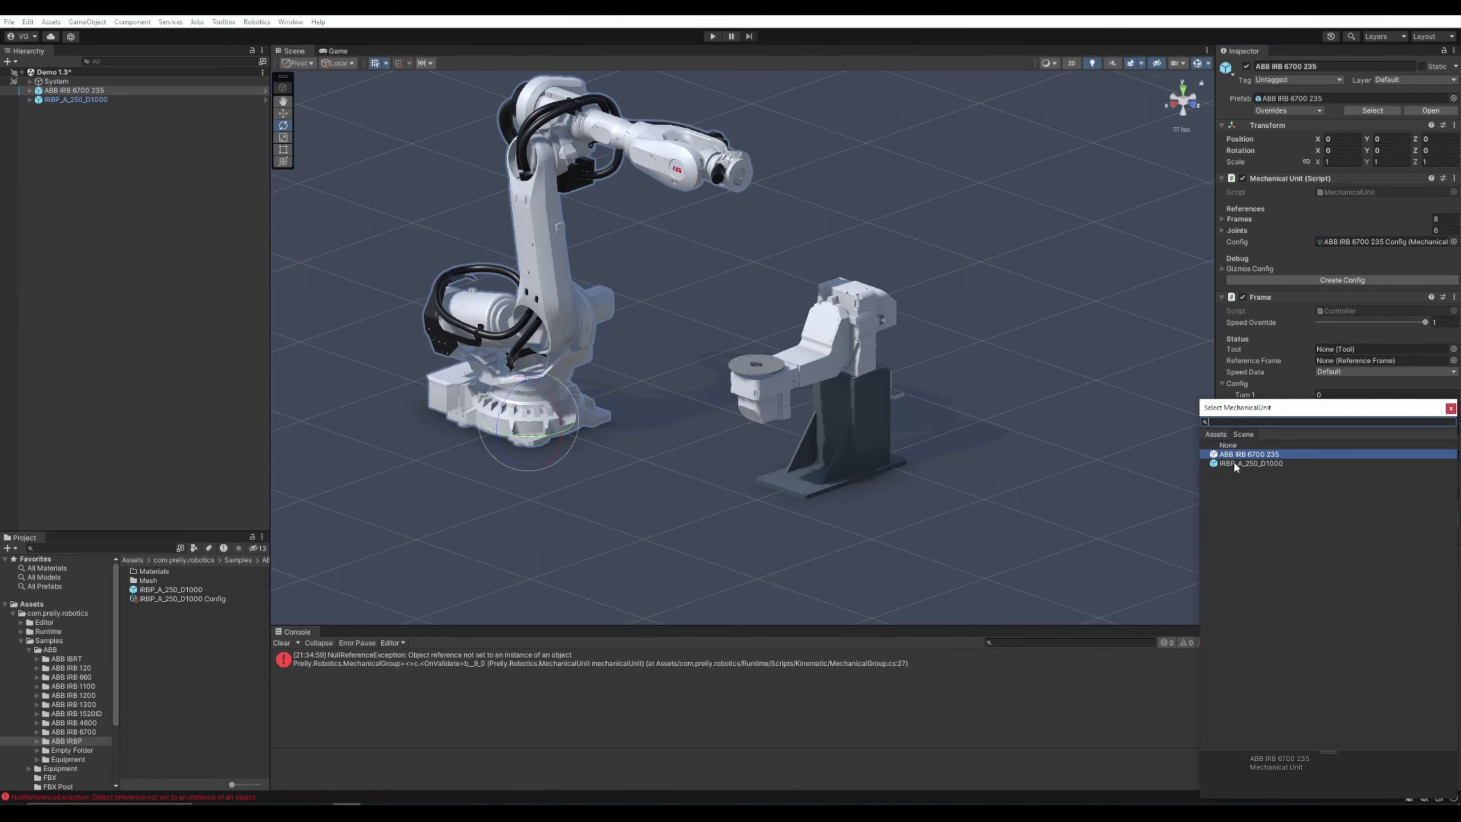
{"action": "left_click", "coordinate": [281, 642]}
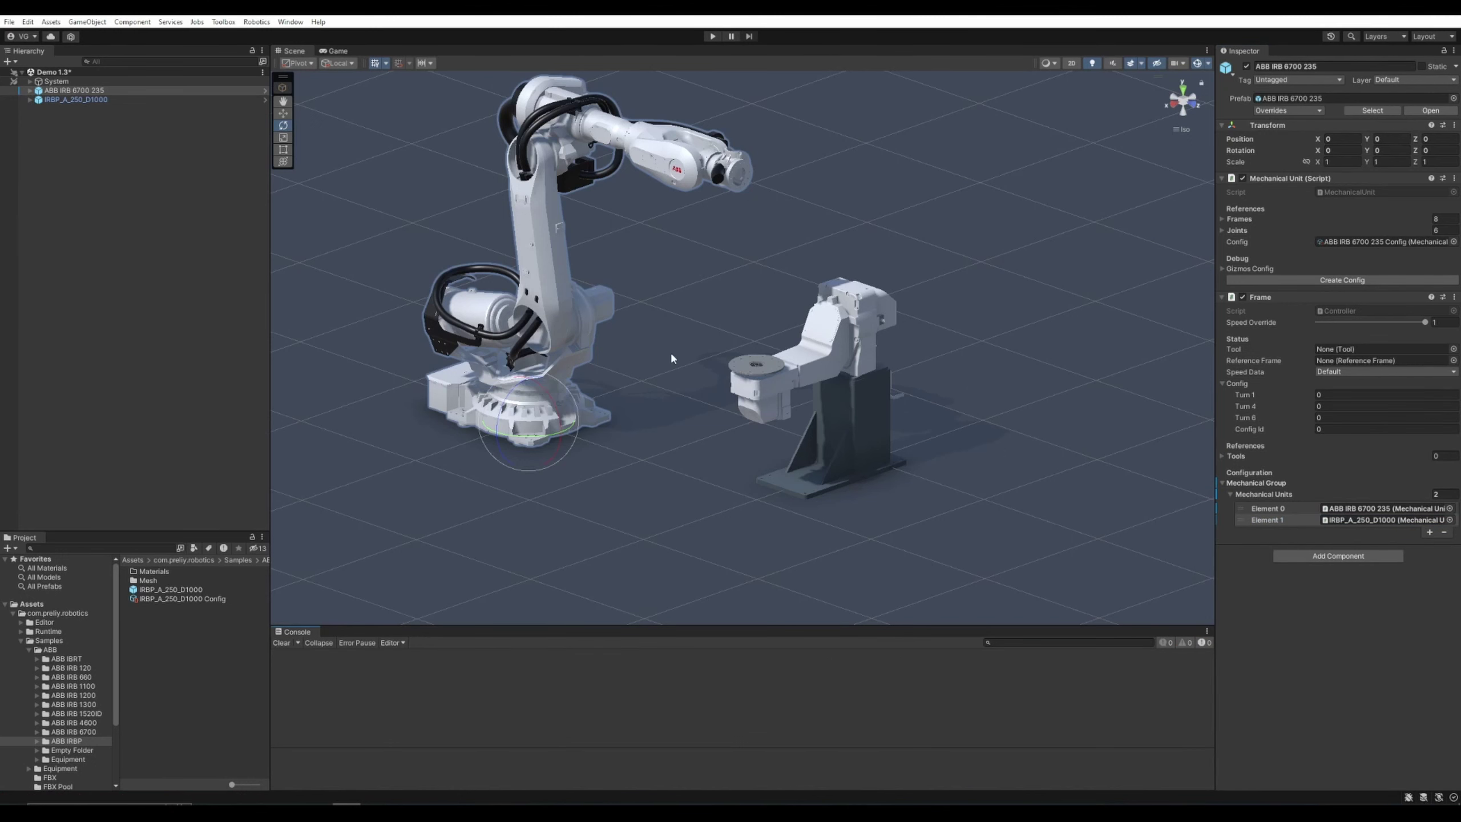
{"action": "key", "text": "ctrl+s"}
Step: Test-jog the positioner's E2 axis, return the external axes to Home, and show the Equipment folder
{"action": "key", "text": "w"}
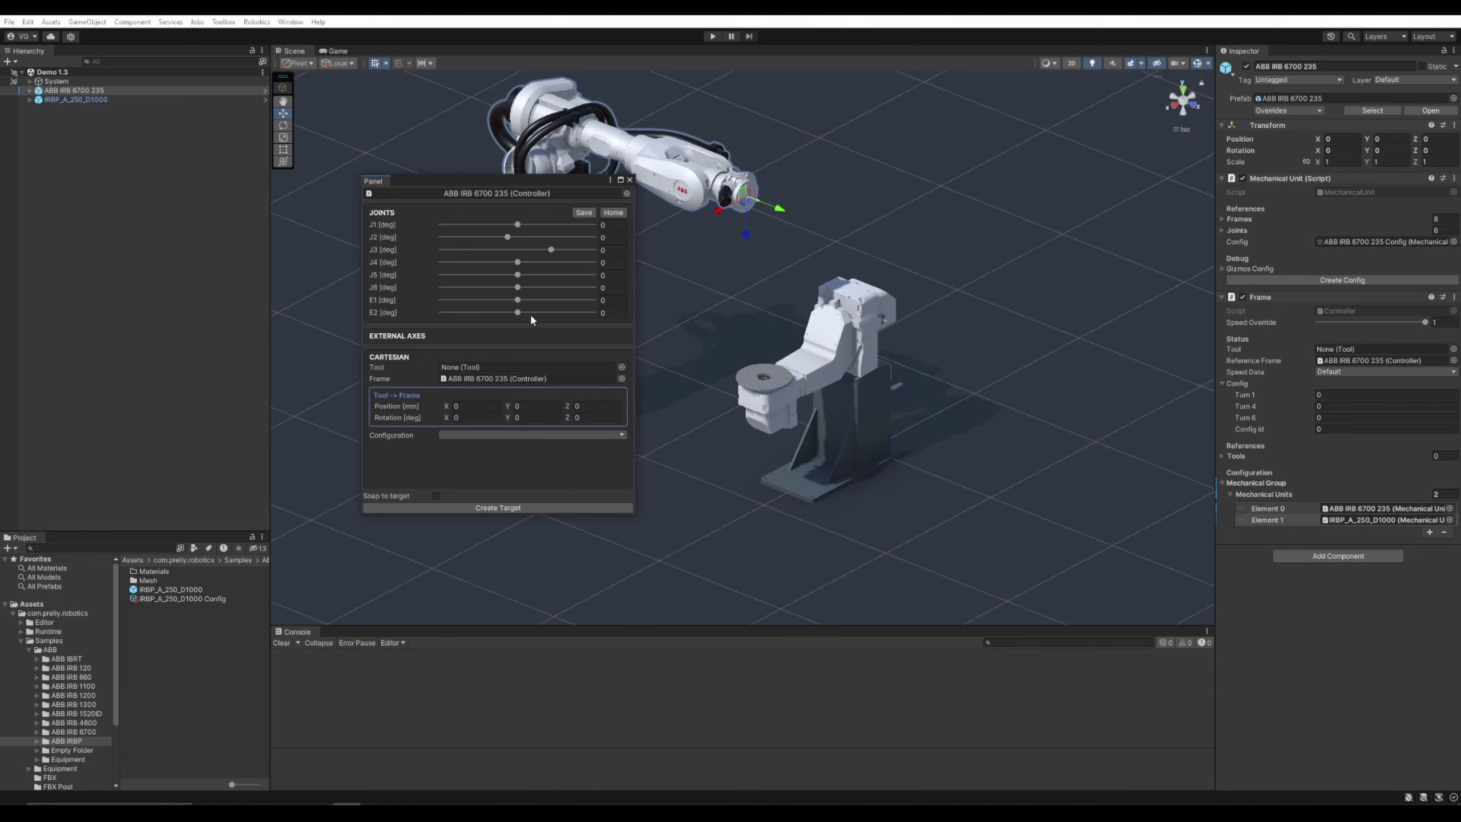
{"action": "left_click_drag", "start_coordinate": [518, 313], "coordinate": [556, 299]}
{"action": "left_click", "coordinate": [614, 213]}
{"action": "left_click", "coordinate": [68, 760]}
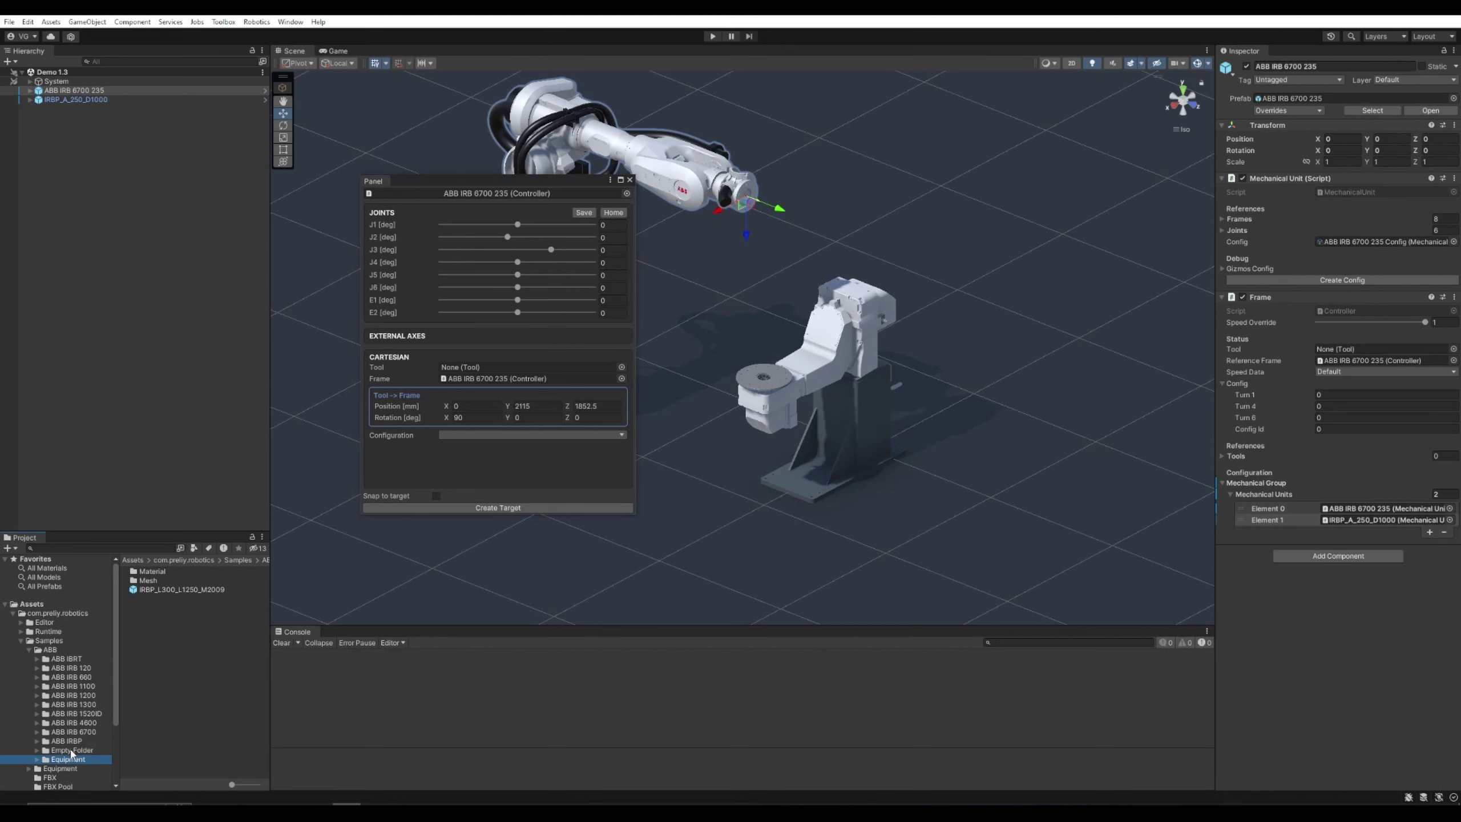
Step: Attach the TeachTool 1 prefab under the robot's Flange and save the scene
{"action": "left_click", "coordinate": [67, 769]}
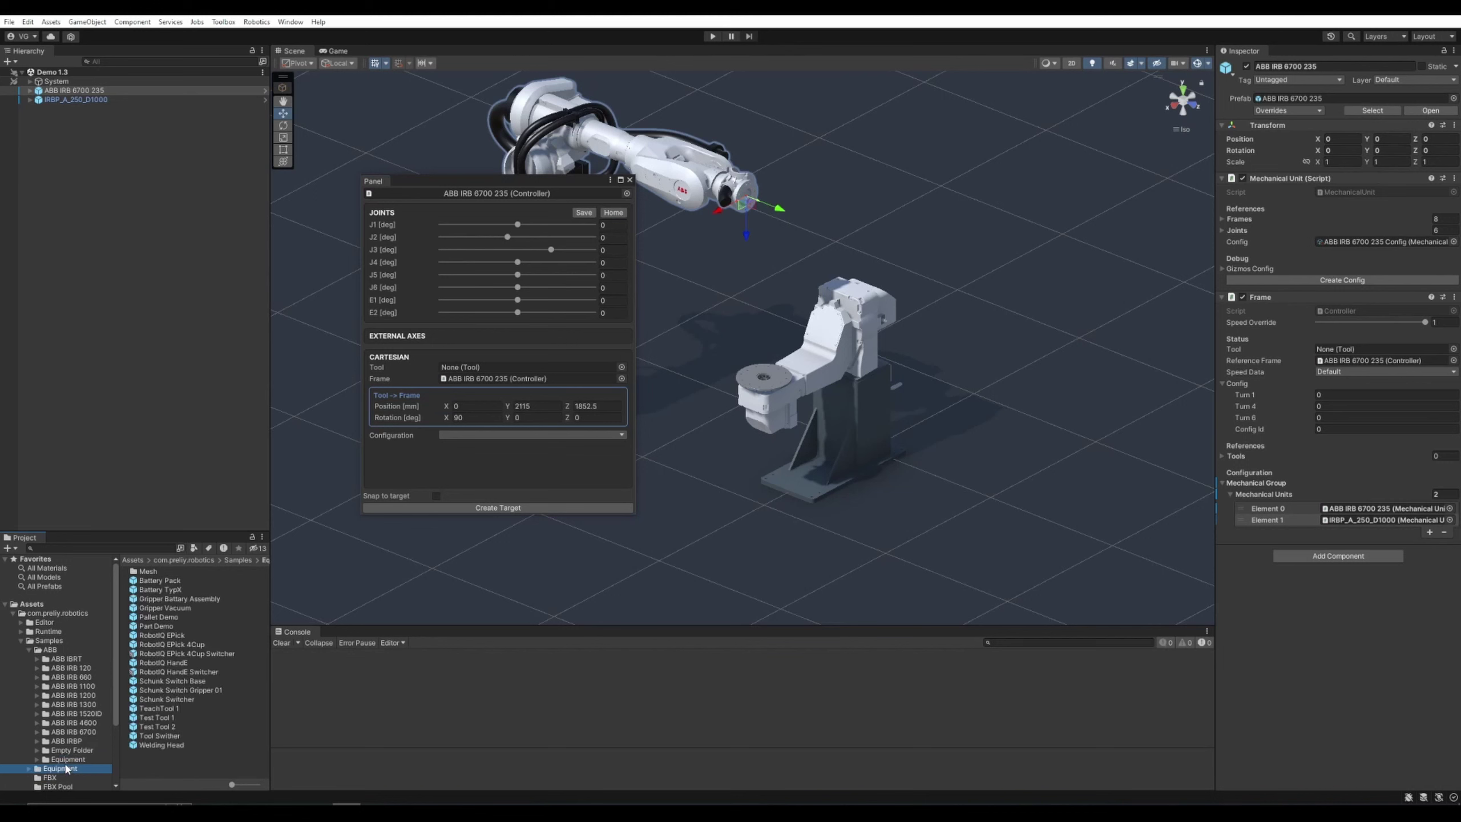
{"action": "left_click", "coordinate": [30, 91], "text": "alt"}
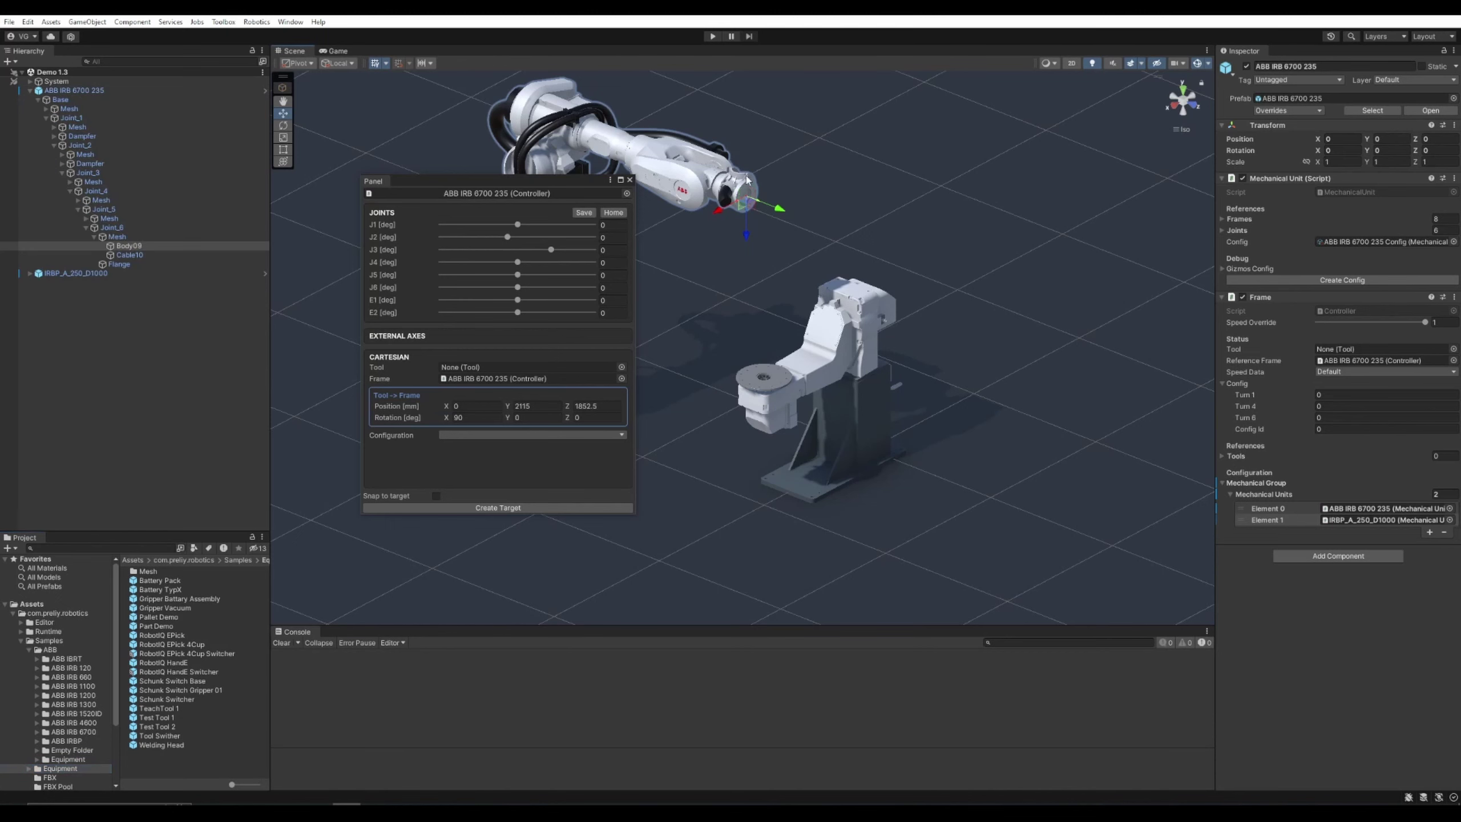
{"action": "left_click", "coordinate": [93, 236]}
{"action": "left_click", "coordinate": [109, 244]}
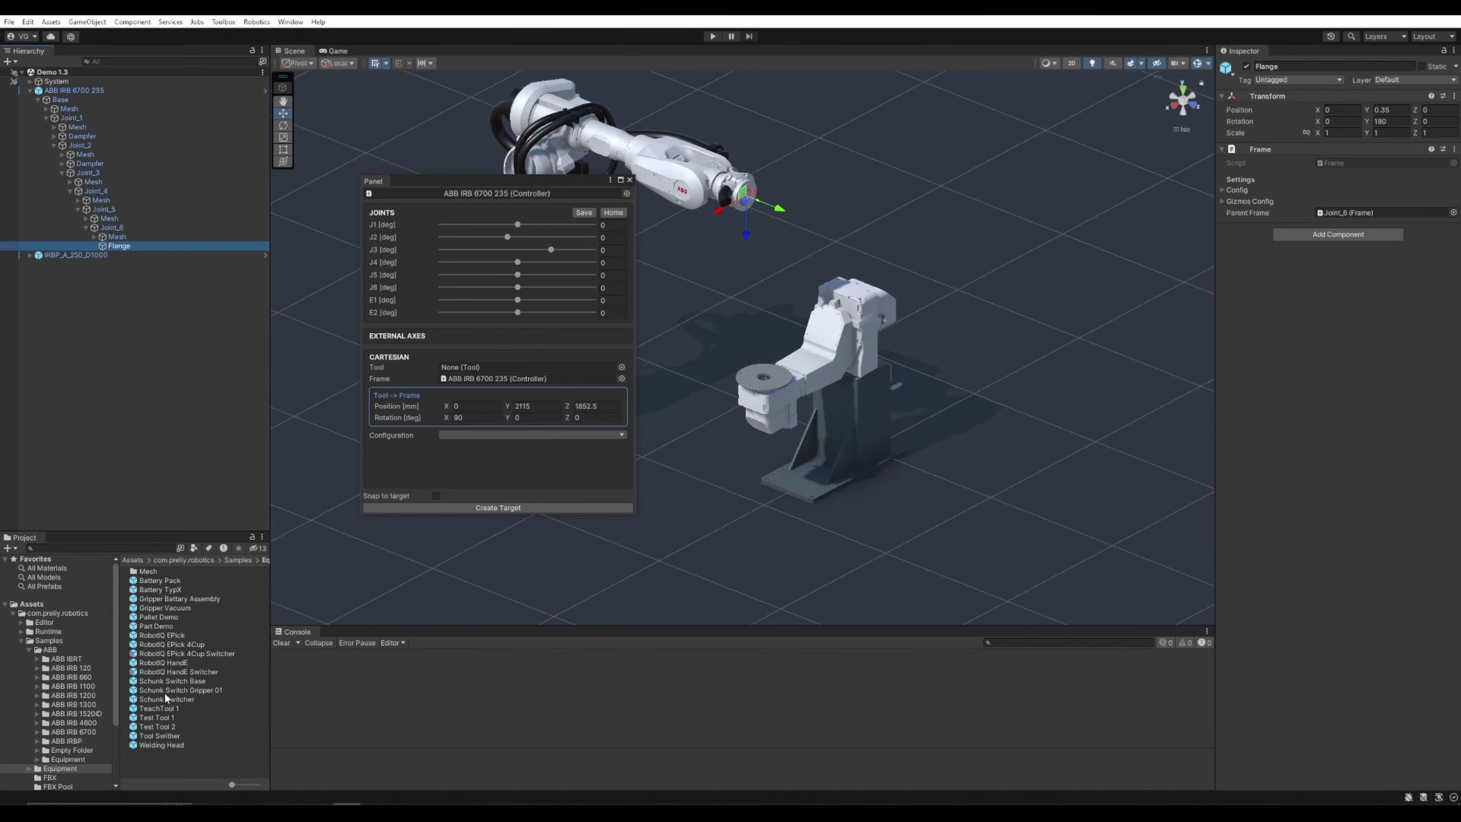
{"action": "left_click_drag", "start_coordinate": [166, 711], "coordinate": [129, 248]}
{"action": "key", "text": "ctrl+s"}
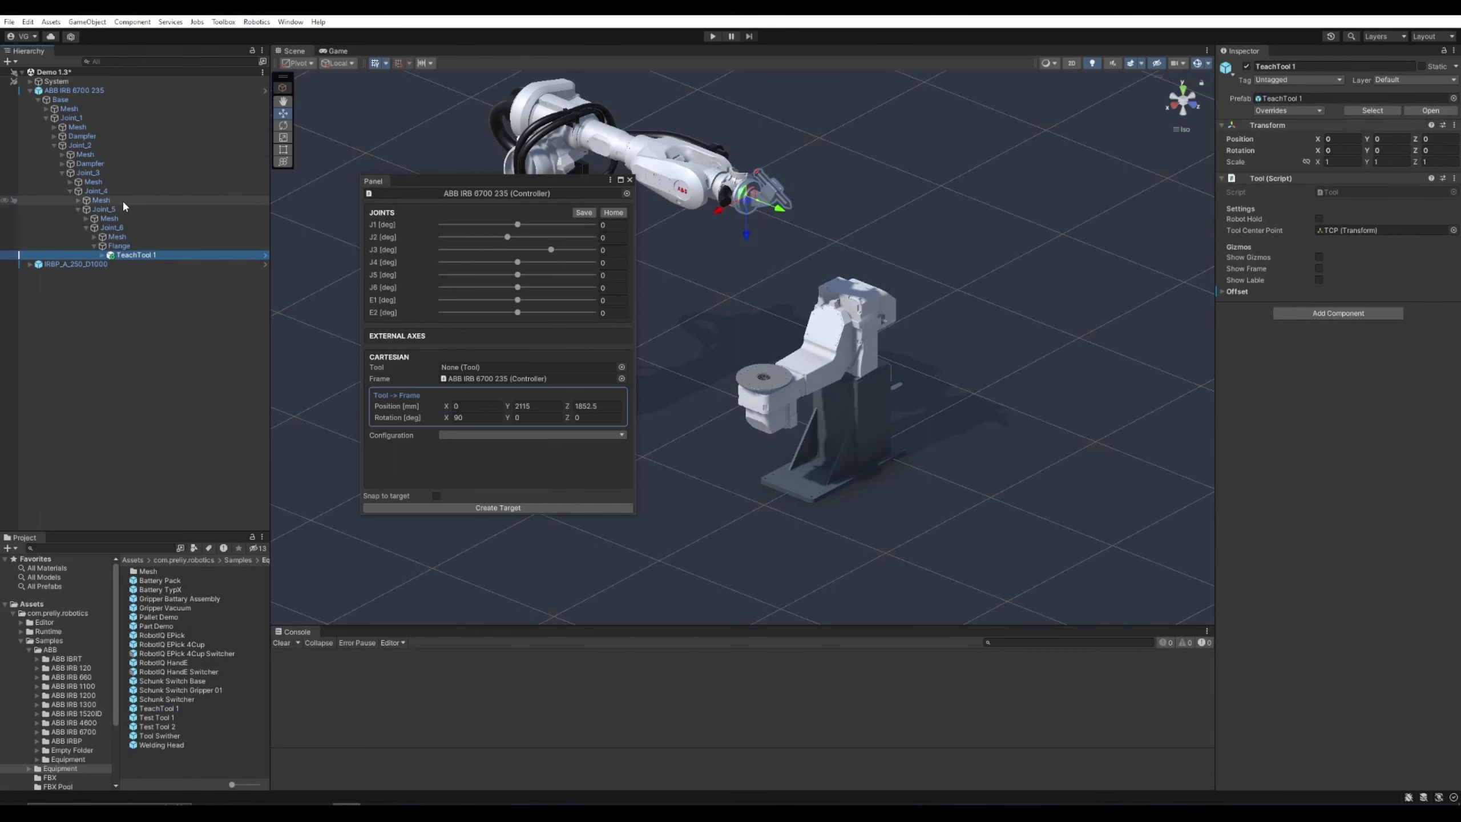
Step: Set TeachTool 1 as the ABB IRB 6700 235 controller's Frame tool and save
{"action": "left_click", "coordinate": [98, 90]}
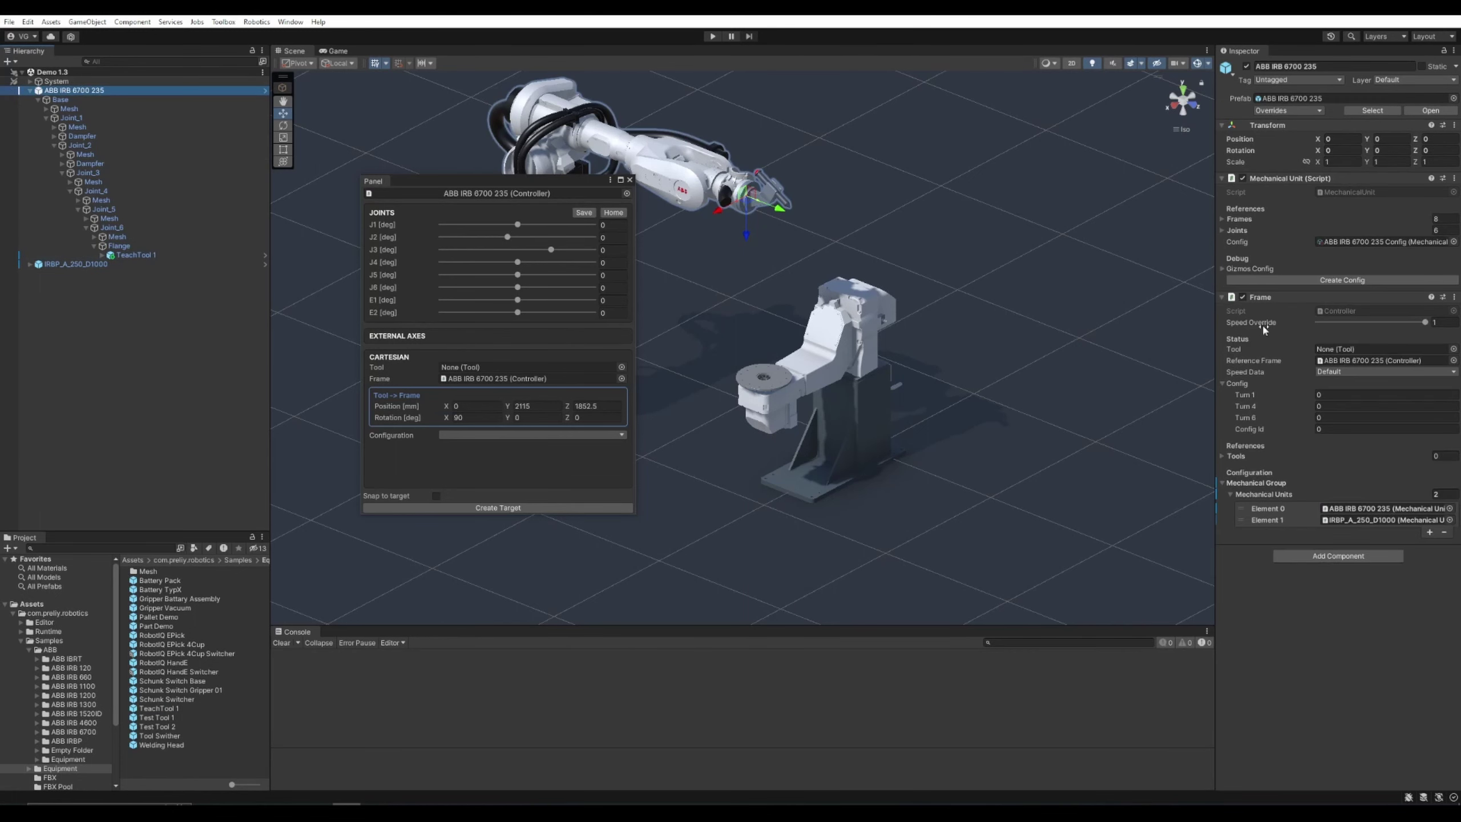
{"action": "left_click", "coordinate": [1453, 349]}
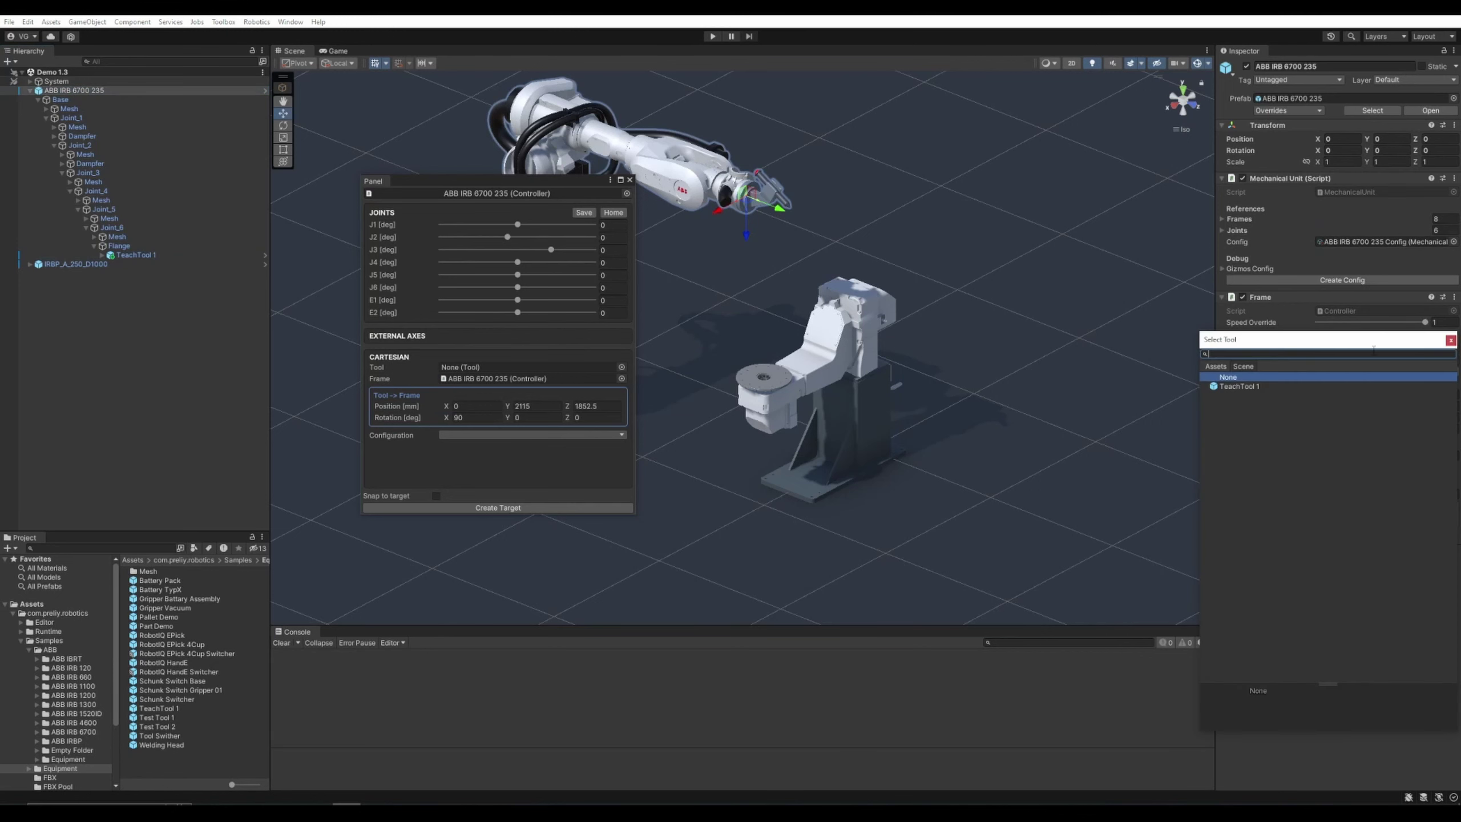
{"action": "double_click", "coordinate": [1224, 393]}
{"action": "key", "text": "ctrl+s"}
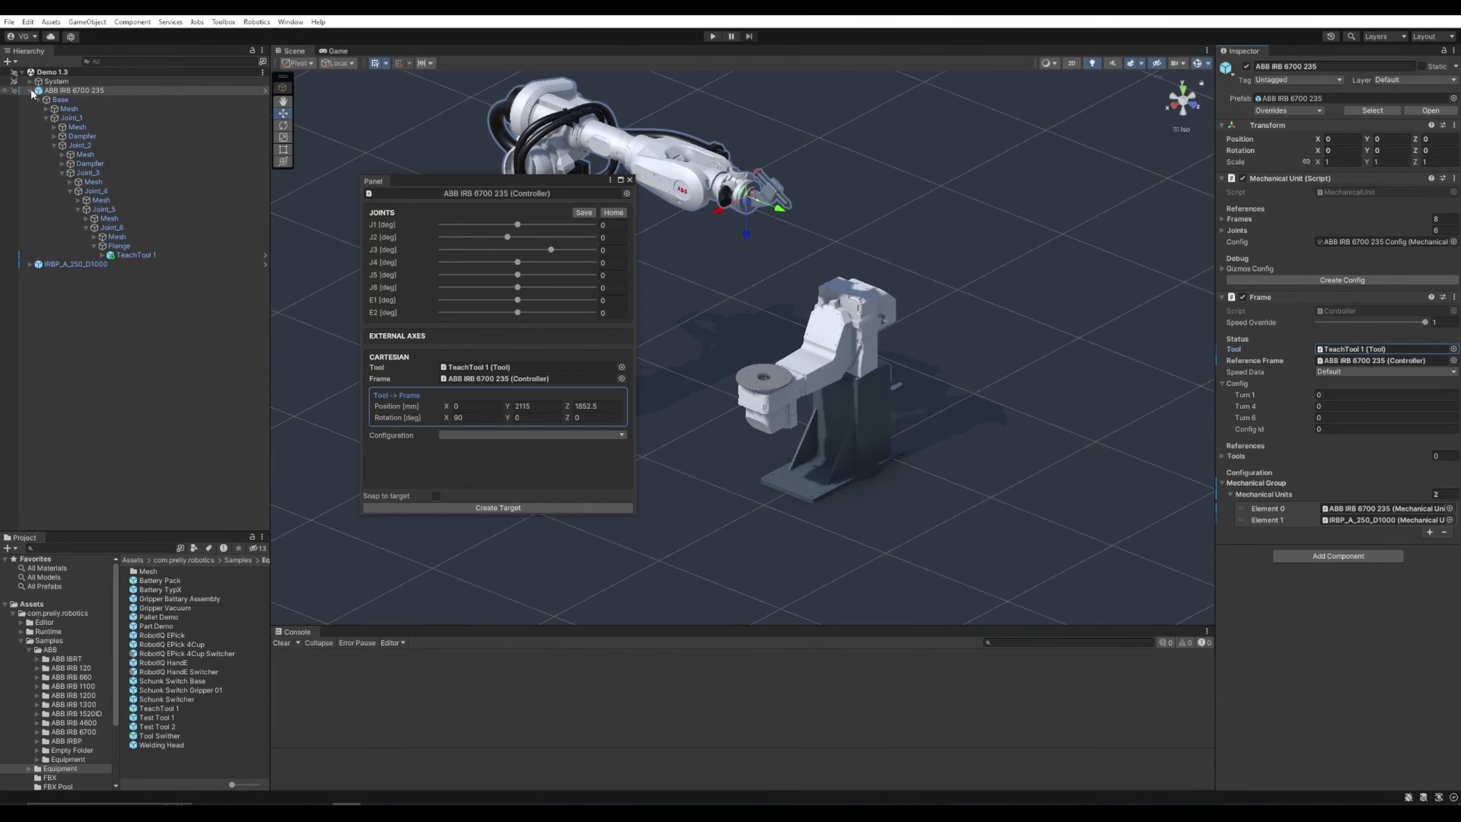
{"action": "left_click", "coordinate": [31, 91]}
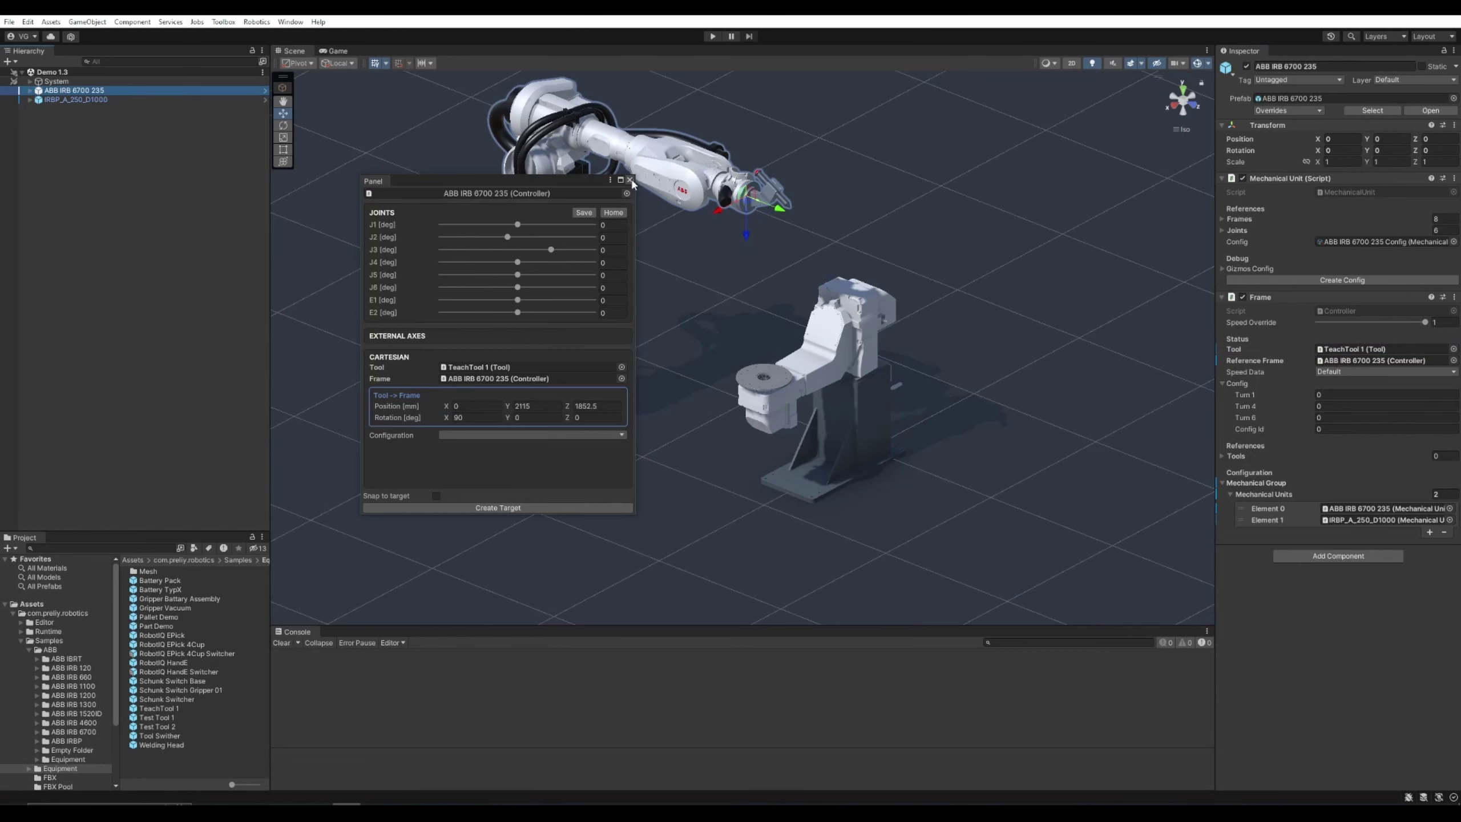
Step: Jog the robot so TeachTool 1 points down above the positioner, at Y 1681.6, Z 1819.4 mm
{"action": "left_click_drag", "start_coordinate": [562, 177], "coordinate": [495, 179]}
{"action": "right_click_drag", "start_coordinate": [817, 254], "coordinate": [859, 254]}
{"action": "left_click", "coordinate": [74, 100]}
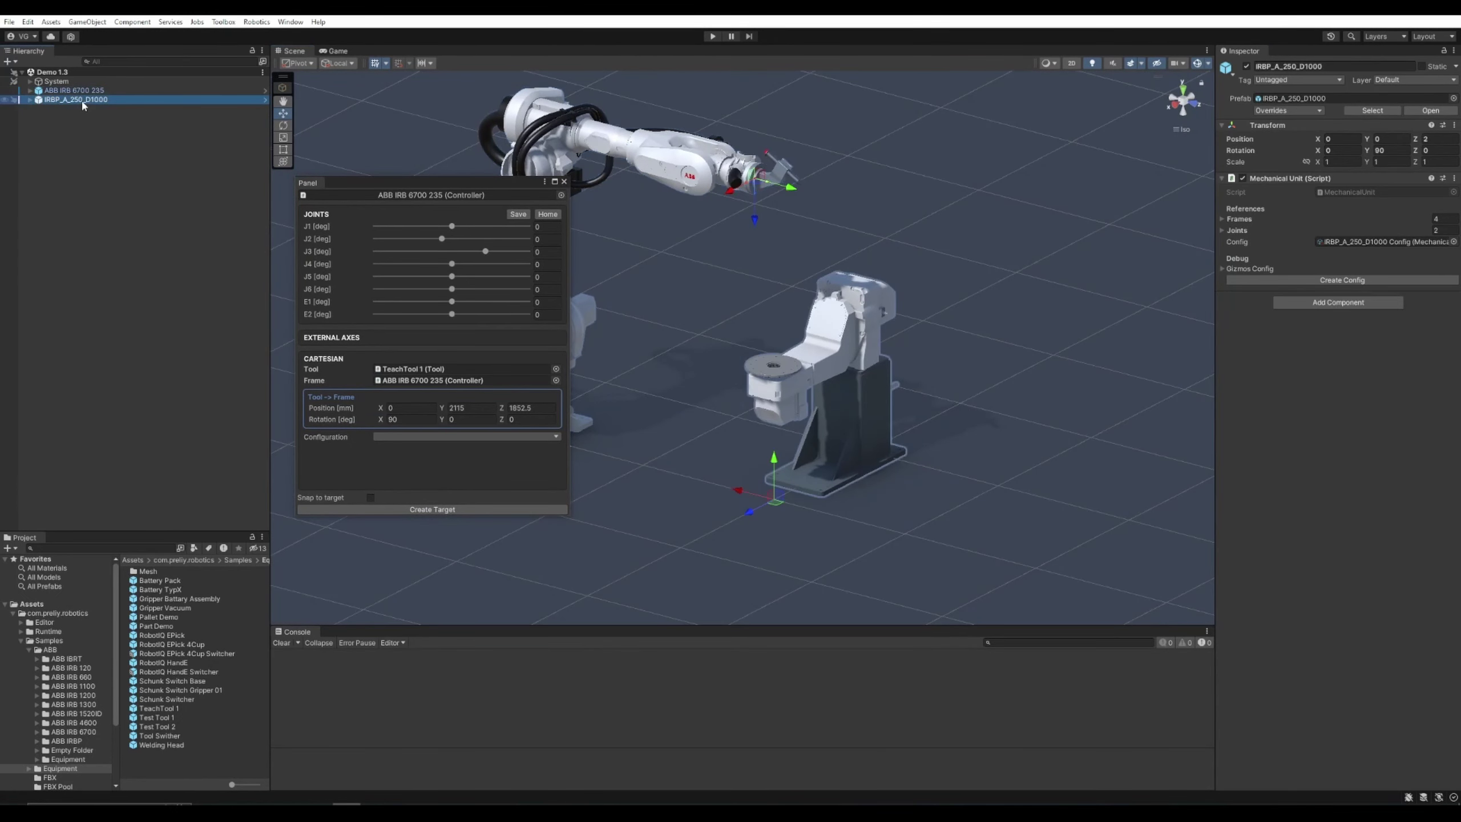
{"action": "left_click", "coordinate": [74, 91]}
{"action": "mouse_move", "coordinate": [788, 224]}
{"action": "left_mouse_down"}
{"action": "mouse_move", "coordinate": [769, 245]}
{"action": "mouse_move", "coordinate": [840, 311]}
{"action": "left_mouse_up"}
{"action": "key", "text": "e"}
{"action": "key", "text": "w"}
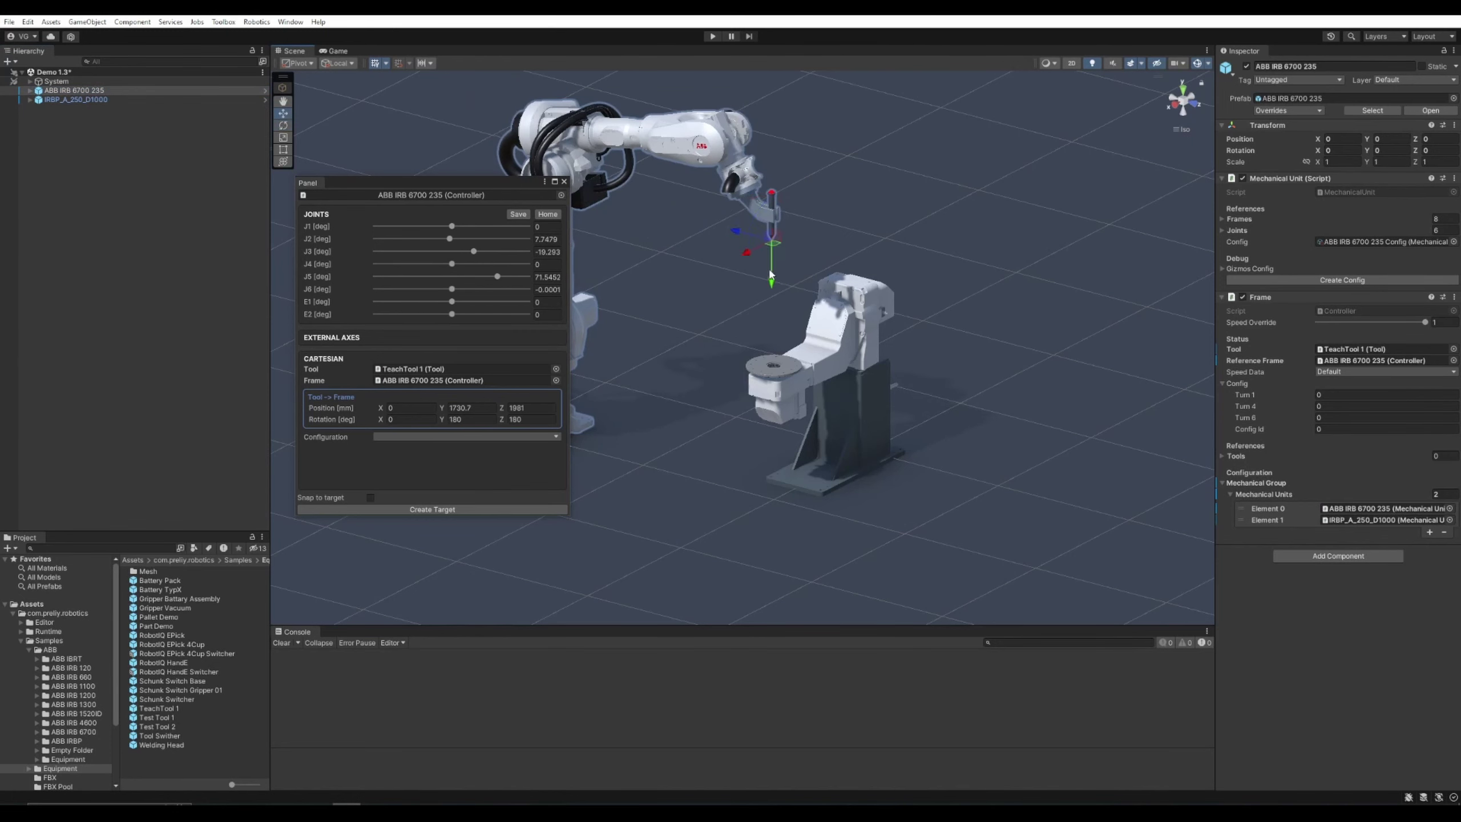
{"action": "mouse_move", "coordinate": [772, 277]}
{"action": "left_mouse_down"}
{"action": "mouse_move", "coordinate": [770, 323]}
{"action": "mouse_move", "coordinate": [858, 237]}
{"action": "mouse_move", "coordinate": [846, 248]}
{"action": "left_mouse_up"}
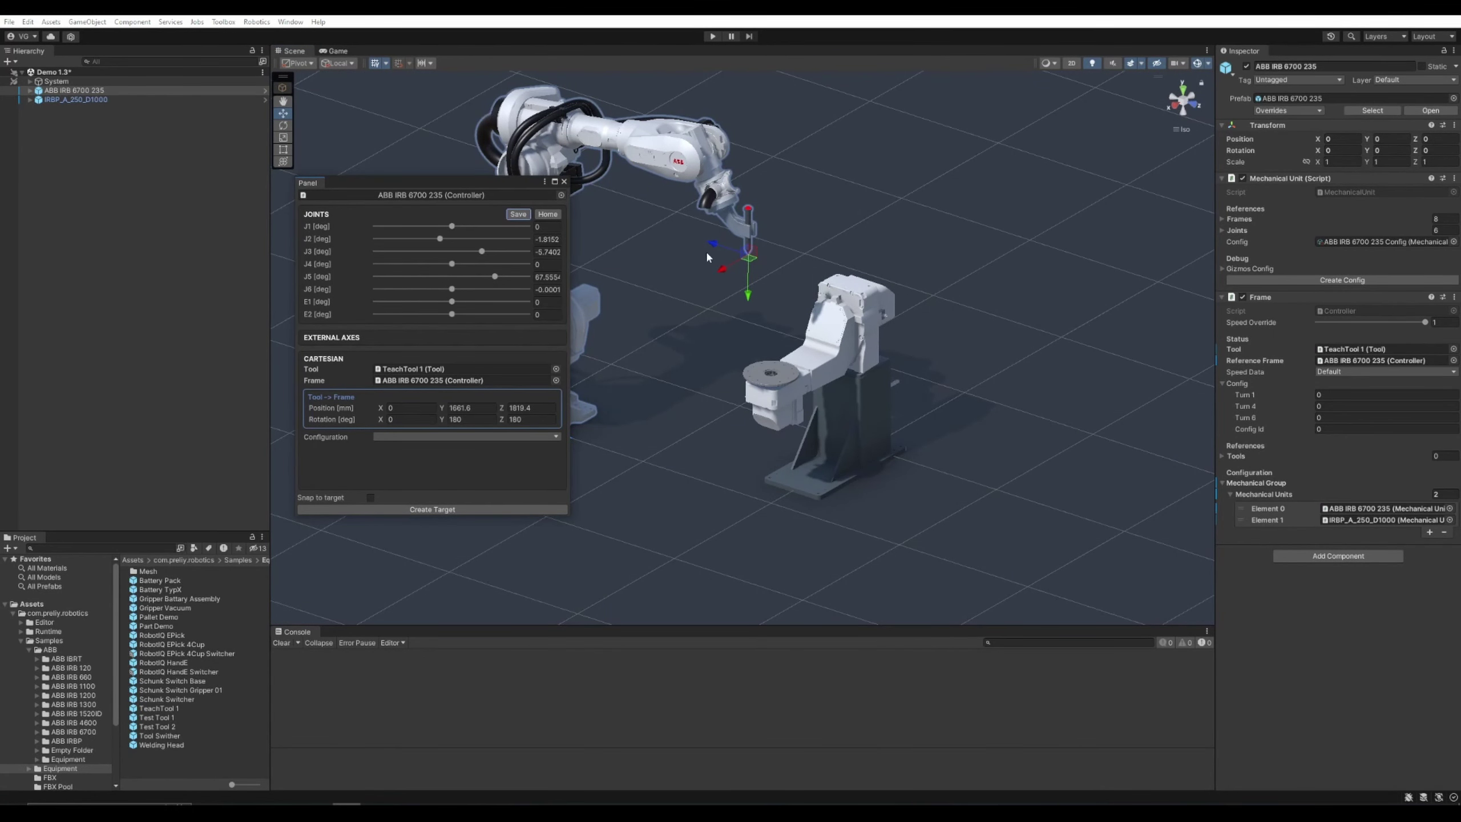
Step: Save the arm pose, send the robot Home, and select the positioner by its platter
{"action": "left_click", "coordinate": [557, 219]}
{"action": "left_click", "coordinate": [557, 218]}
{"action": "scroll", "coordinate": [632, 230], "scroll_direction": "up", "scroll_amount": 5}
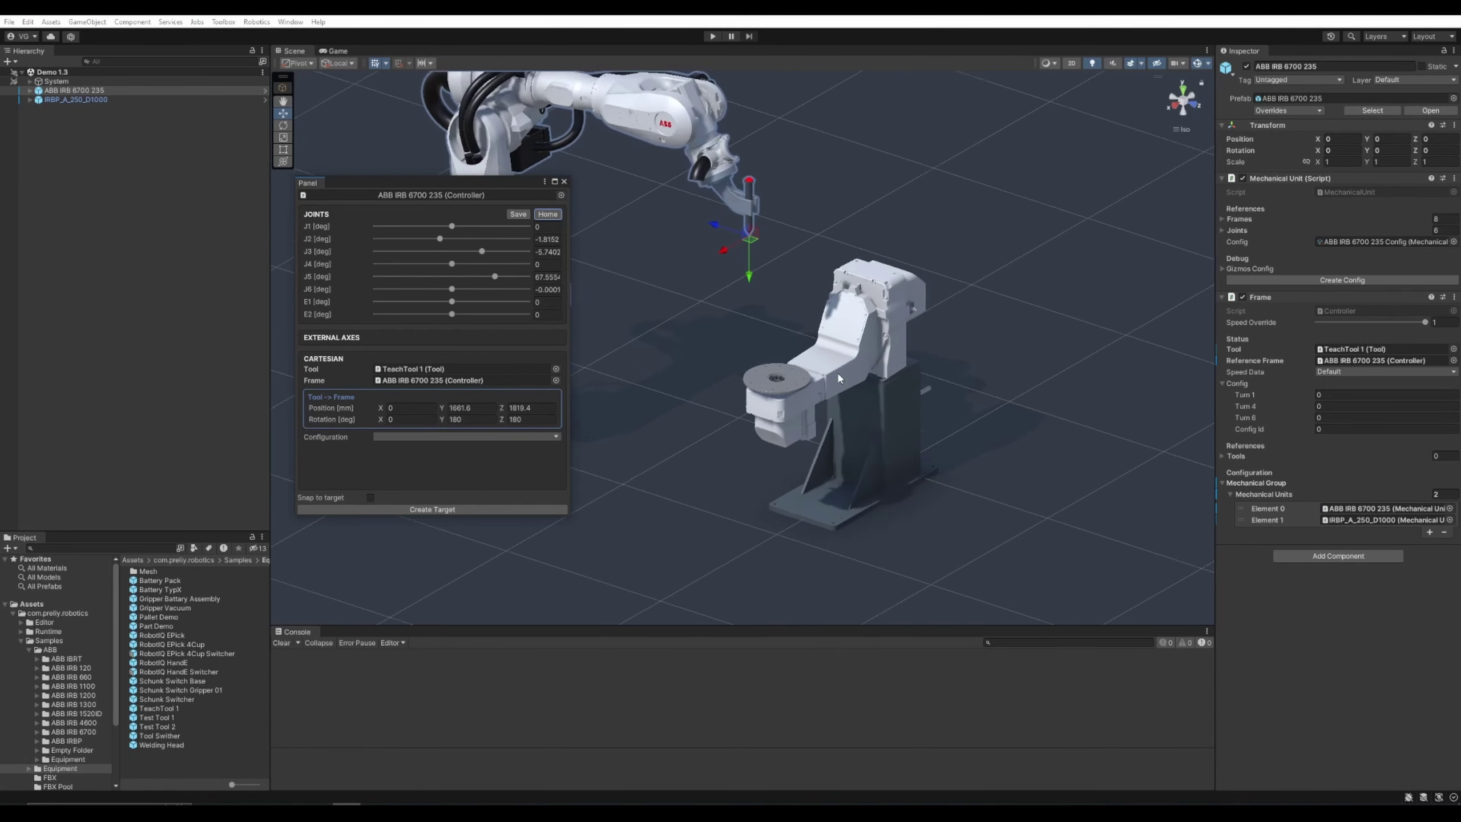
{"action": "left_click", "coordinate": [771, 393]}
Step: Create a cube under the positioner's Frame and give it the Plastic Simple Blue 2 material
{"action": "left_click", "coordinate": [784, 394]}
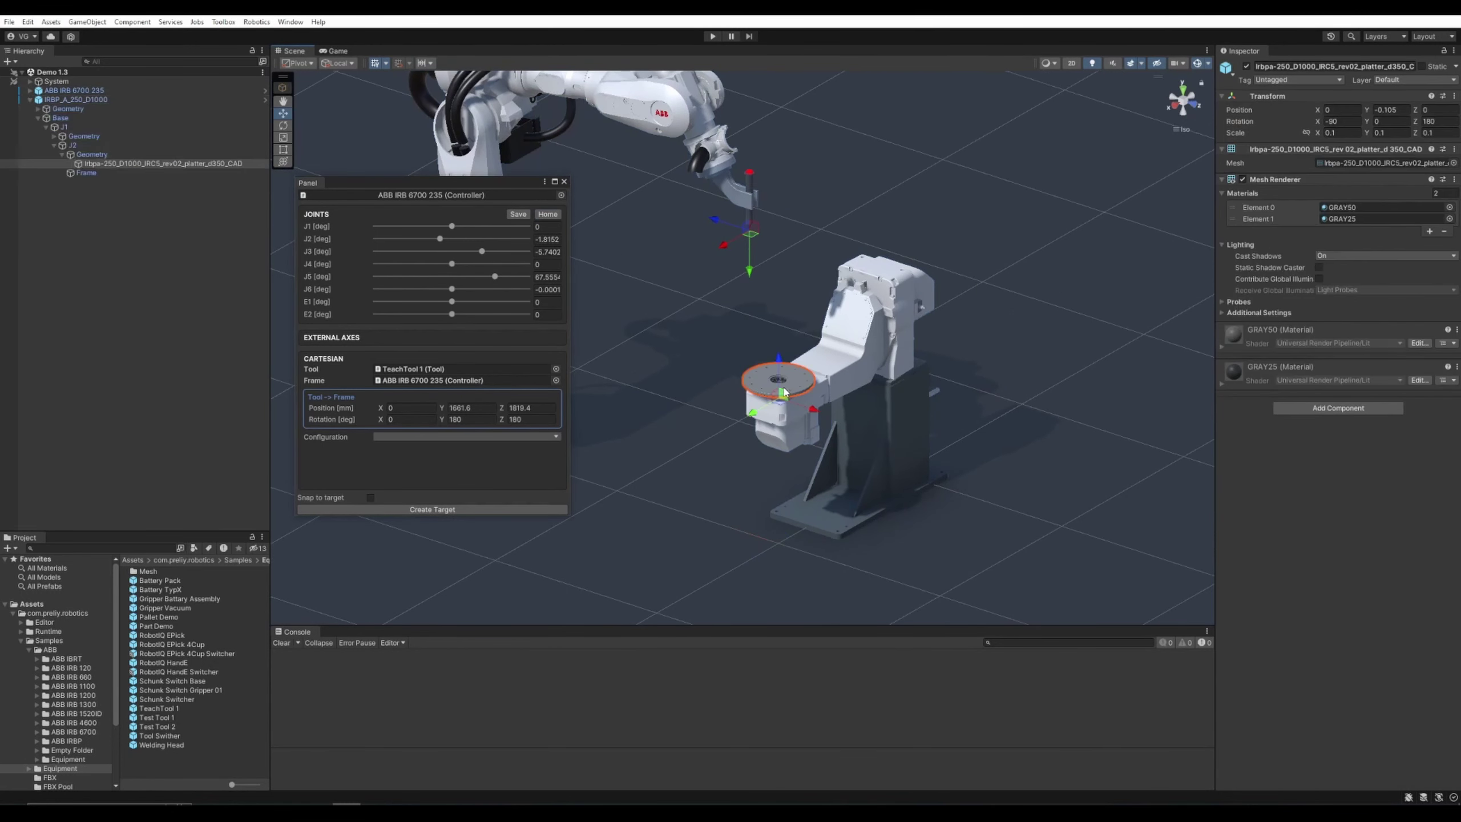
{"action": "left_click", "coordinate": [62, 155]}
{"action": "left_click", "coordinate": [86, 164]}
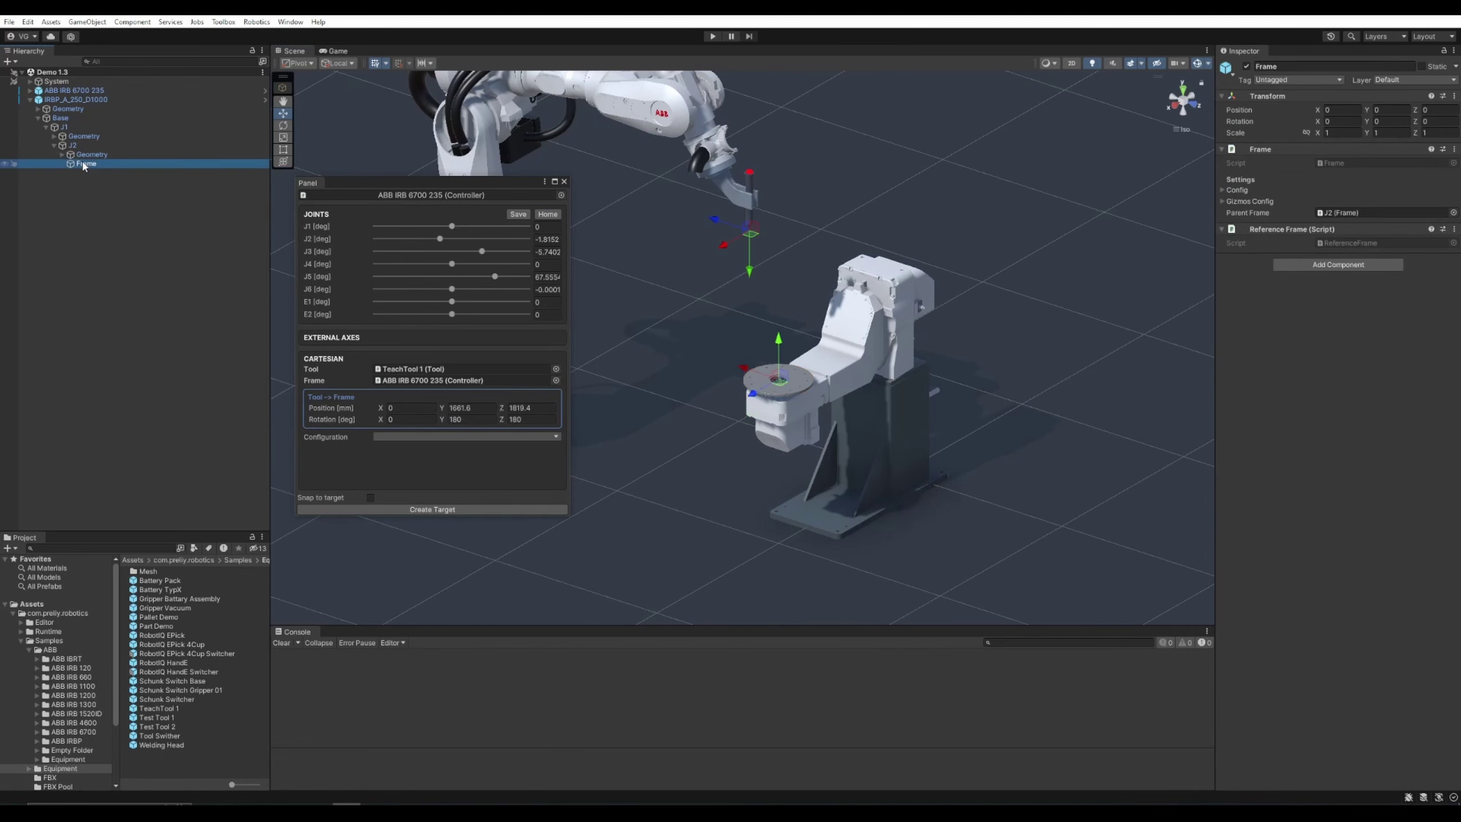
{"action": "right_click", "coordinate": [92, 168]}
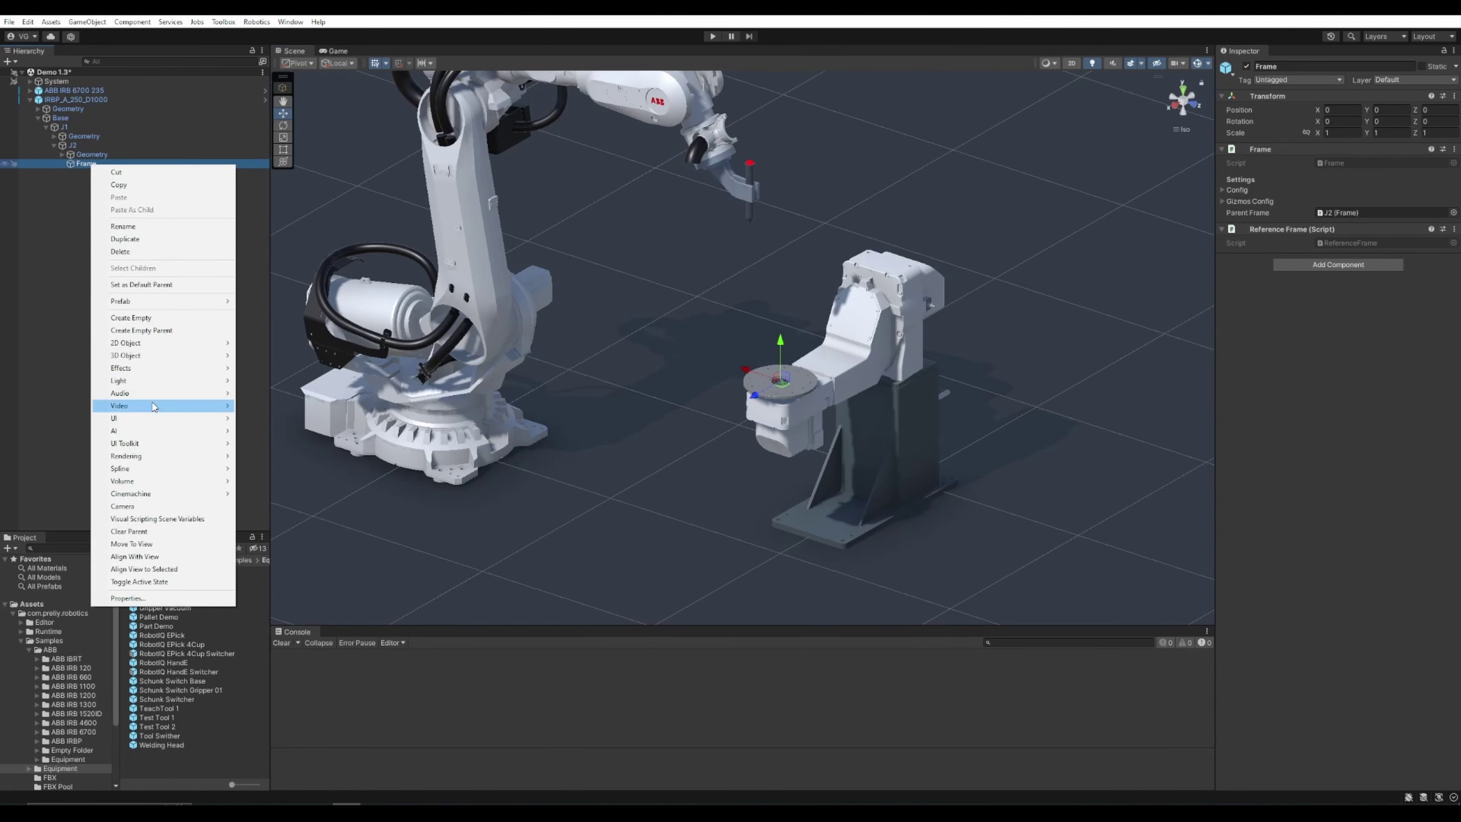
{"action": "mouse_move", "coordinate": [173, 355]}
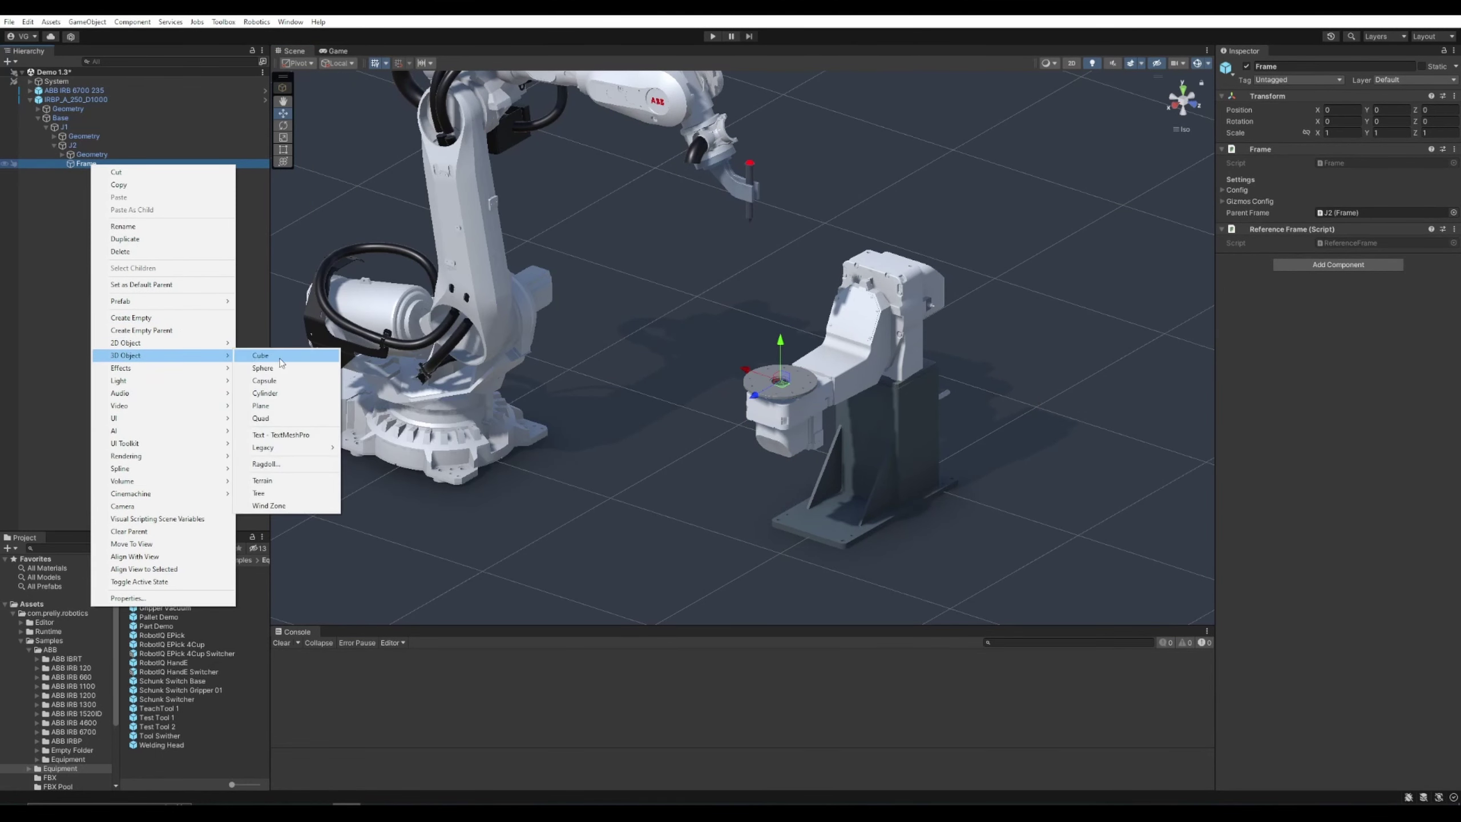
{"action": "left_click", "coordinate": [259, 355]}
{"action": "left_click", "coordinate": [1450, 208]}
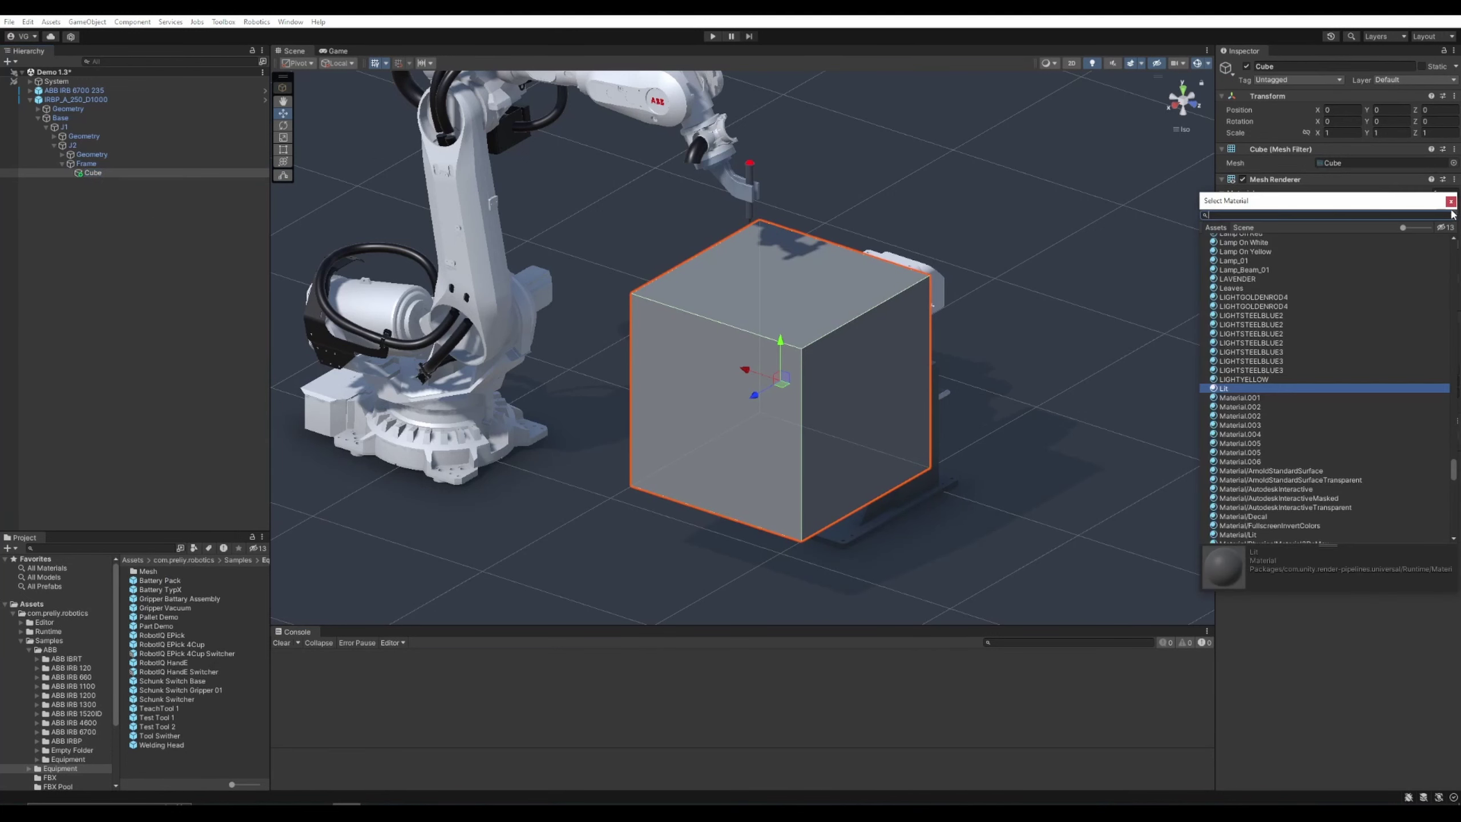
{"action": "type", "text": "blue"}
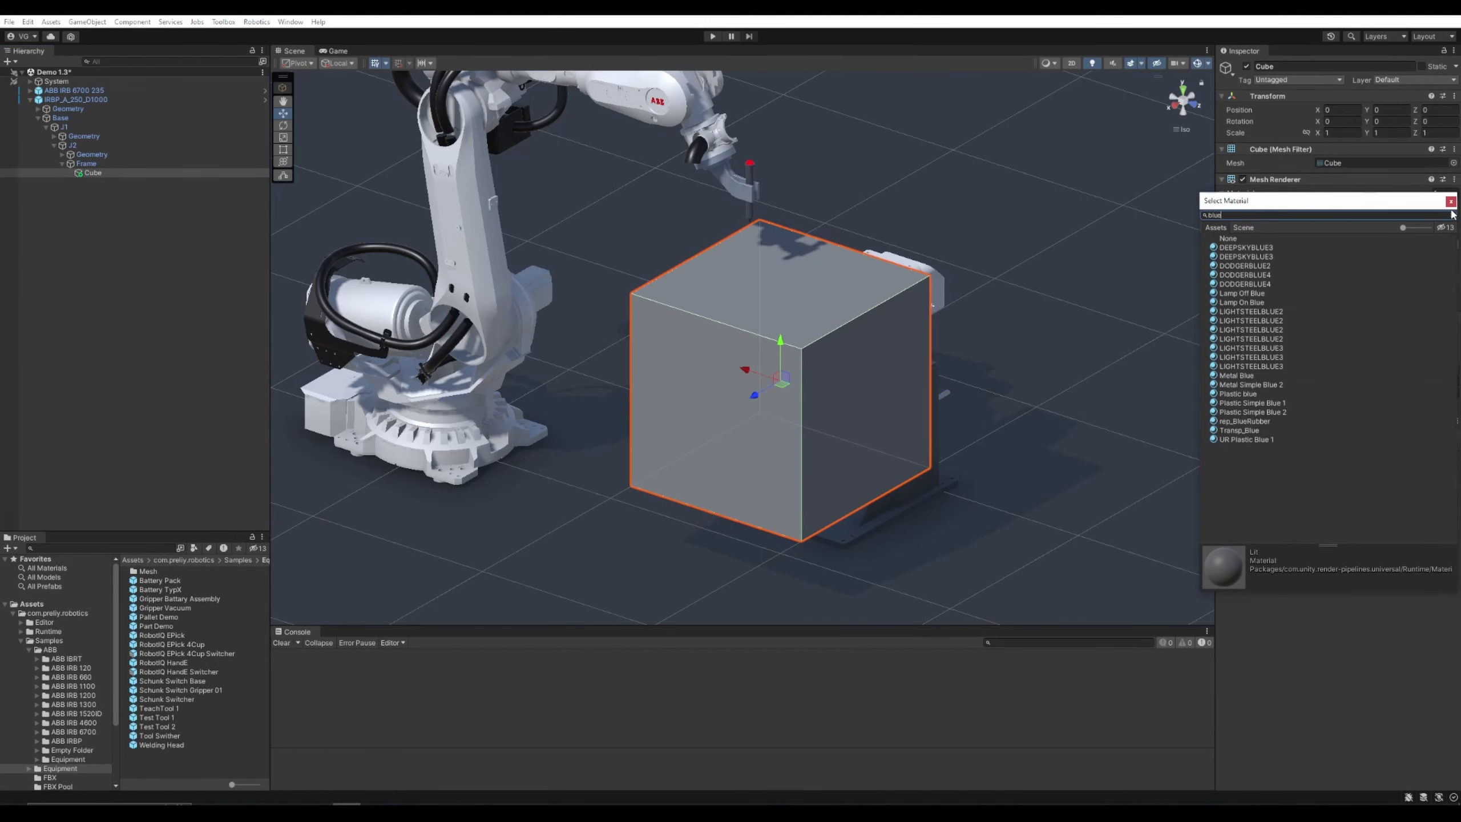
{"action": "double_click", "coordinate": [1267, 412]}
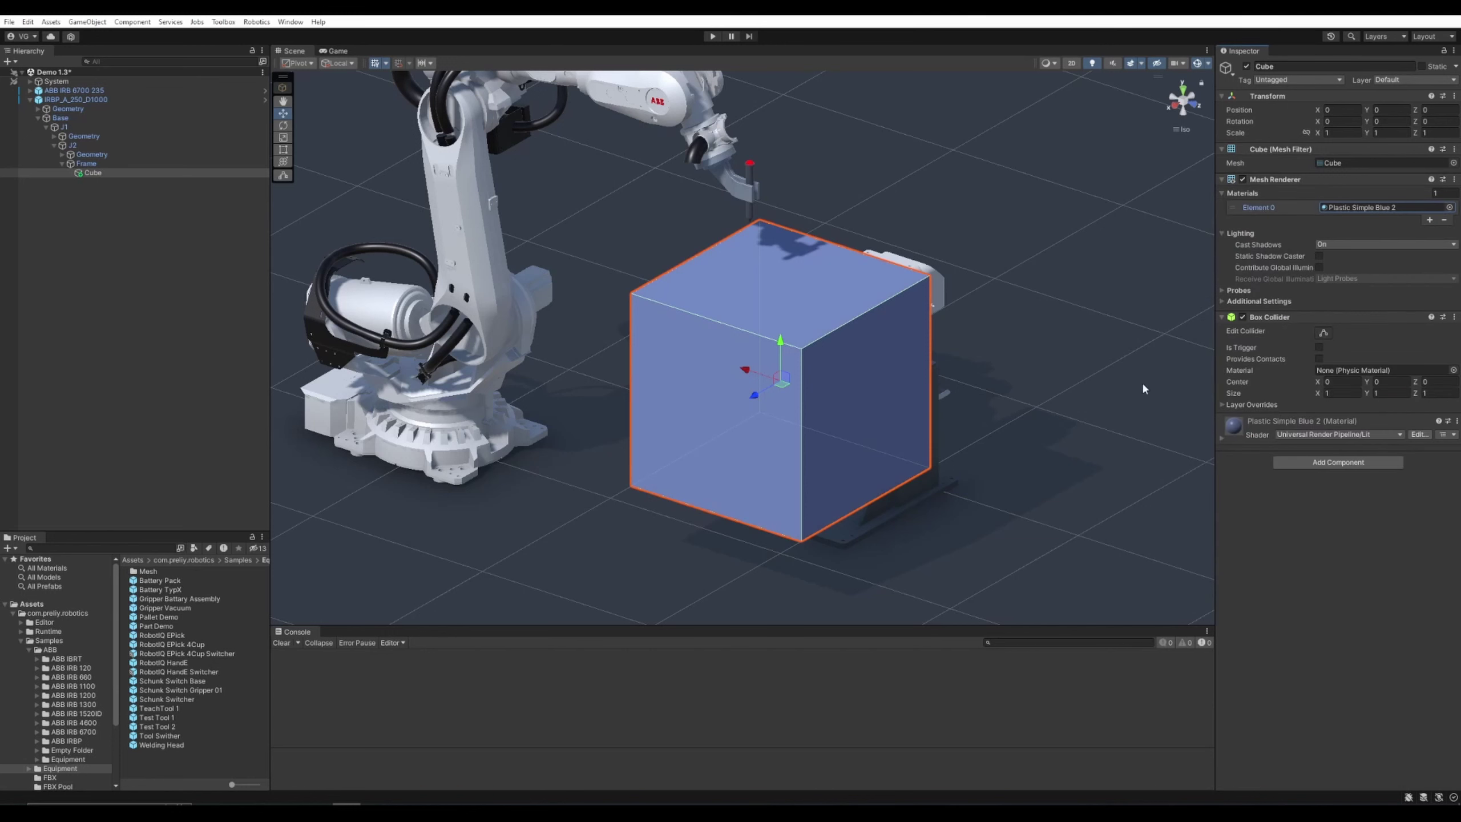
Step: Shrink the cube to about 0.218 units and raise it onto the positioner's platter
{"action": "key", "text": "r"}
{"action": "left_click_drag", "start_coordinate": [778, 380], "coordinate": [776, 402]}
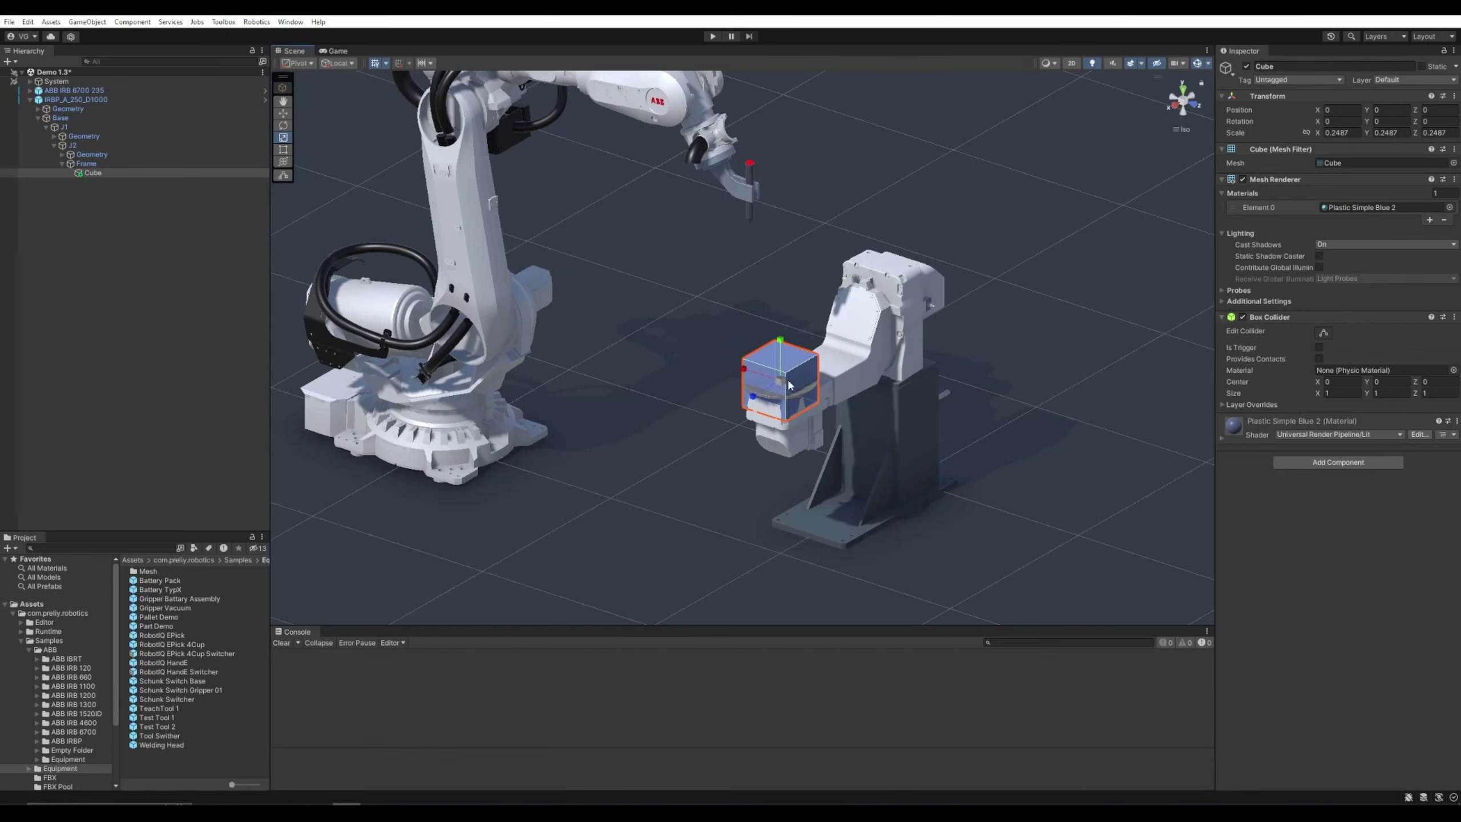
{"action": "left_click", "coordinate": [1174, 105]}
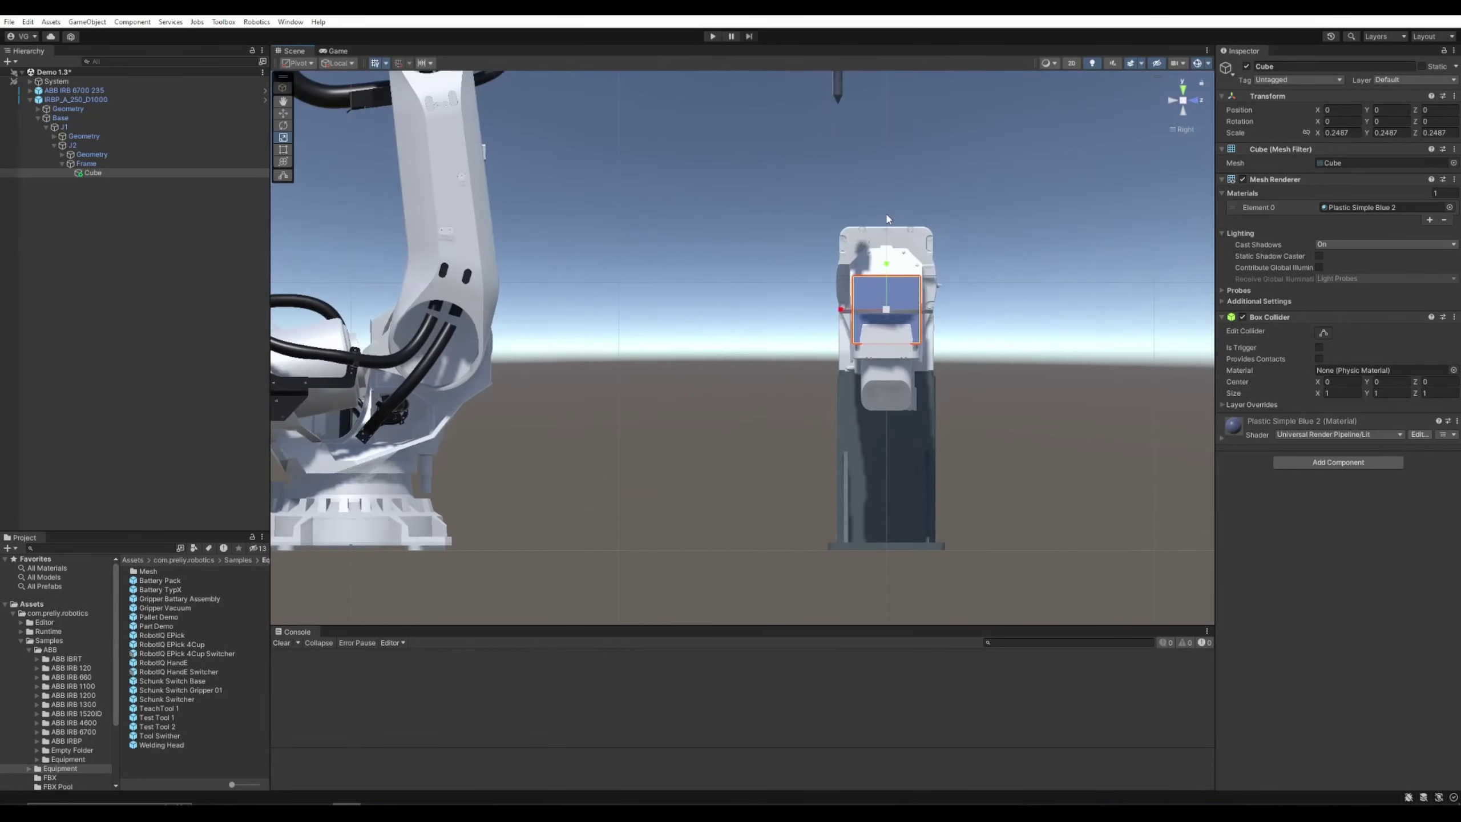
{"action": "key", "text": "w"}
{"action": "mouse_move", "coordinate": [804, 362]}
{"action": "left_mouse_down"}
{"action": "mouse_move", "coordinate": [805, 316]}
{"action": "mouse_move", "coordinate": [780, 318]}
{"action": "mouse_move", "coordinate": [774, 290]}
{"action": "left_mouse_up"}
{"action": "key", "text": "r"}
{"action": "mouse_move", "coordinate": [707, 399]}
{"action": "left_mouse_down"}
{"action": "mouse_move", "coordinate": [712, 324]}
{"action": "mouse_move", "coordinate": [780, 331]}
{"action": "mouse_move", "coordinate": [779, 210]}
{"action": "left_mouse_up"}
{"action": "key", "text": "w"}
Step: Create target p_0 at the robot's current tool pose
{"action": "left_click", "coordinate": [779, 325]}
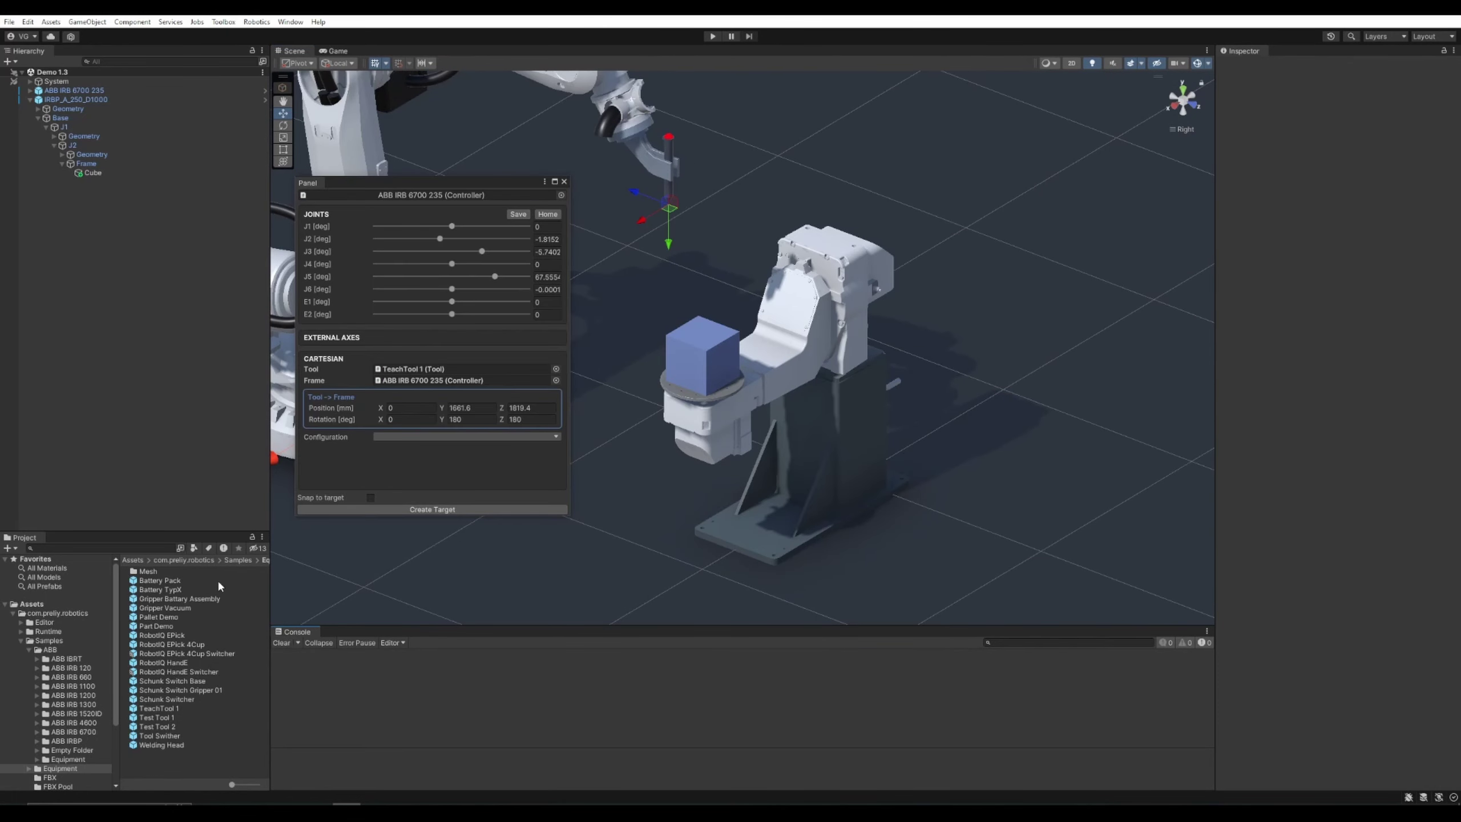
{"action": "left_click", "coordinate": [67, 613]}
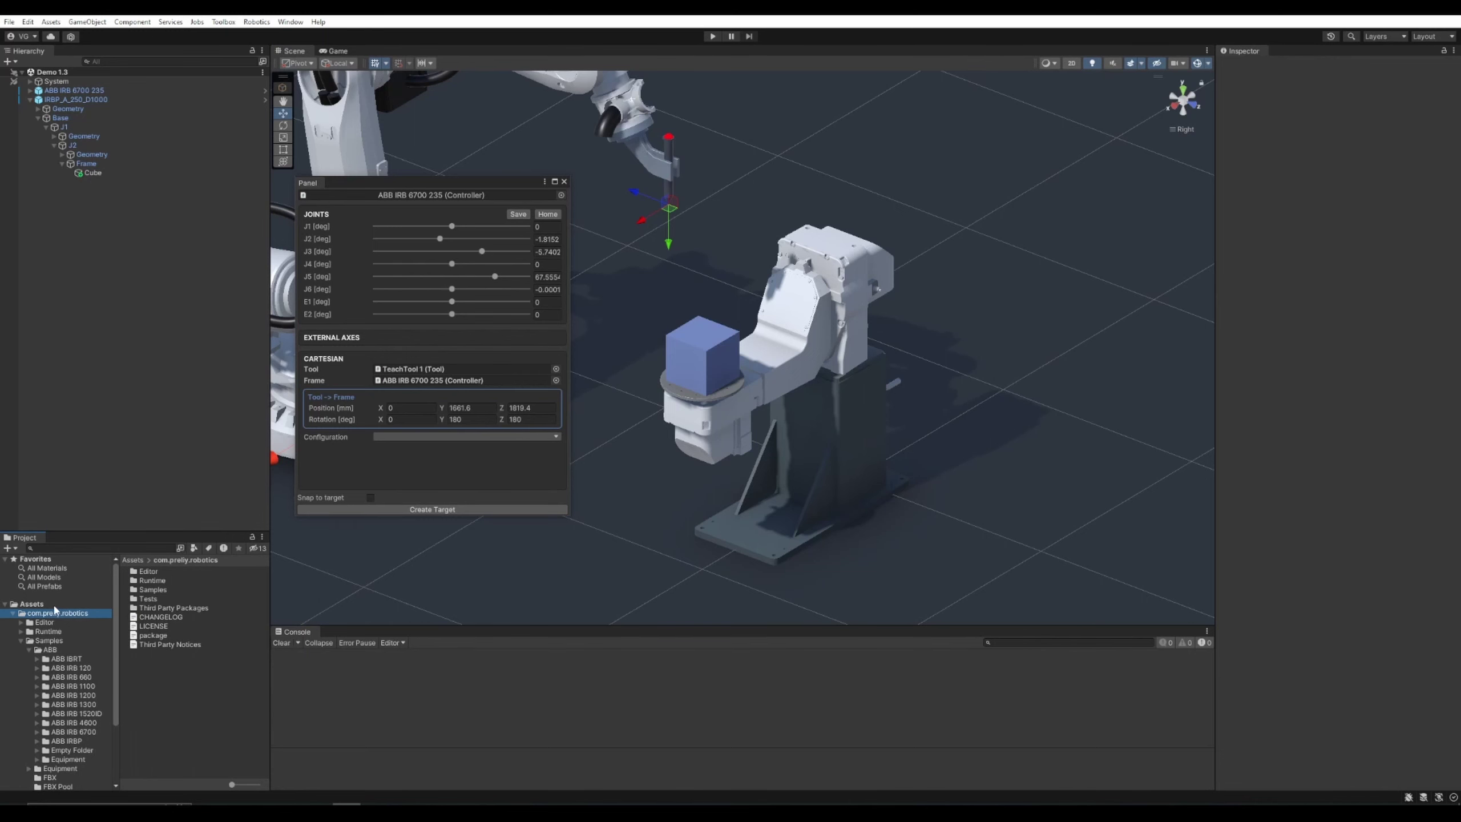
{"action": "left_click", "coordinate": [55, 606]}
{"action": "left_click", "coordinate": [472, 508]}
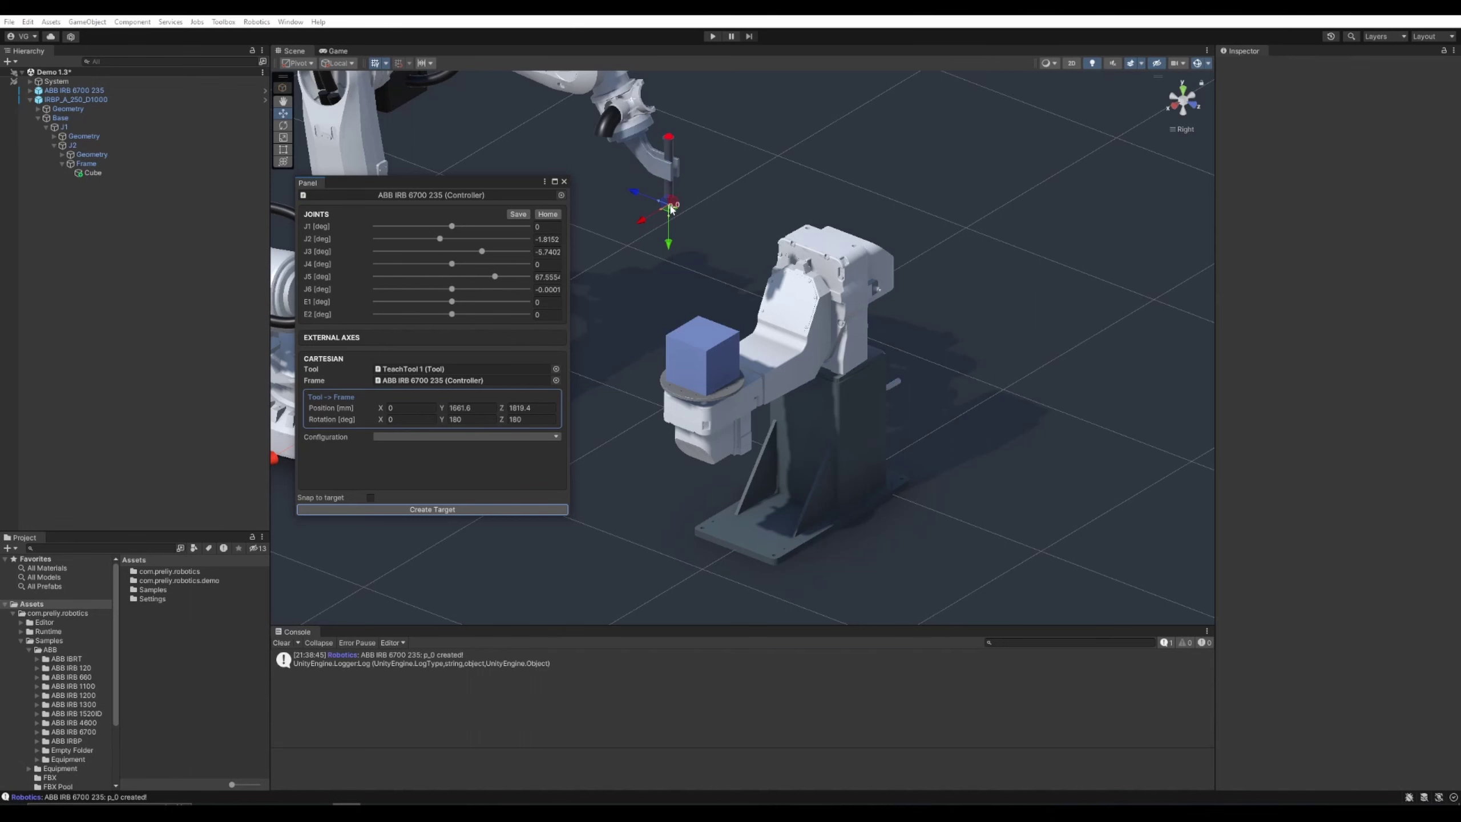
Step: Bring the tool tip onto the cube's corner and save it as target p_10 (X -109, Y 1213.8, Z 2109 mm)
{"action": "left_click_drag", "start_coordinate": [671, 209], "coordinate": [728, 331]}
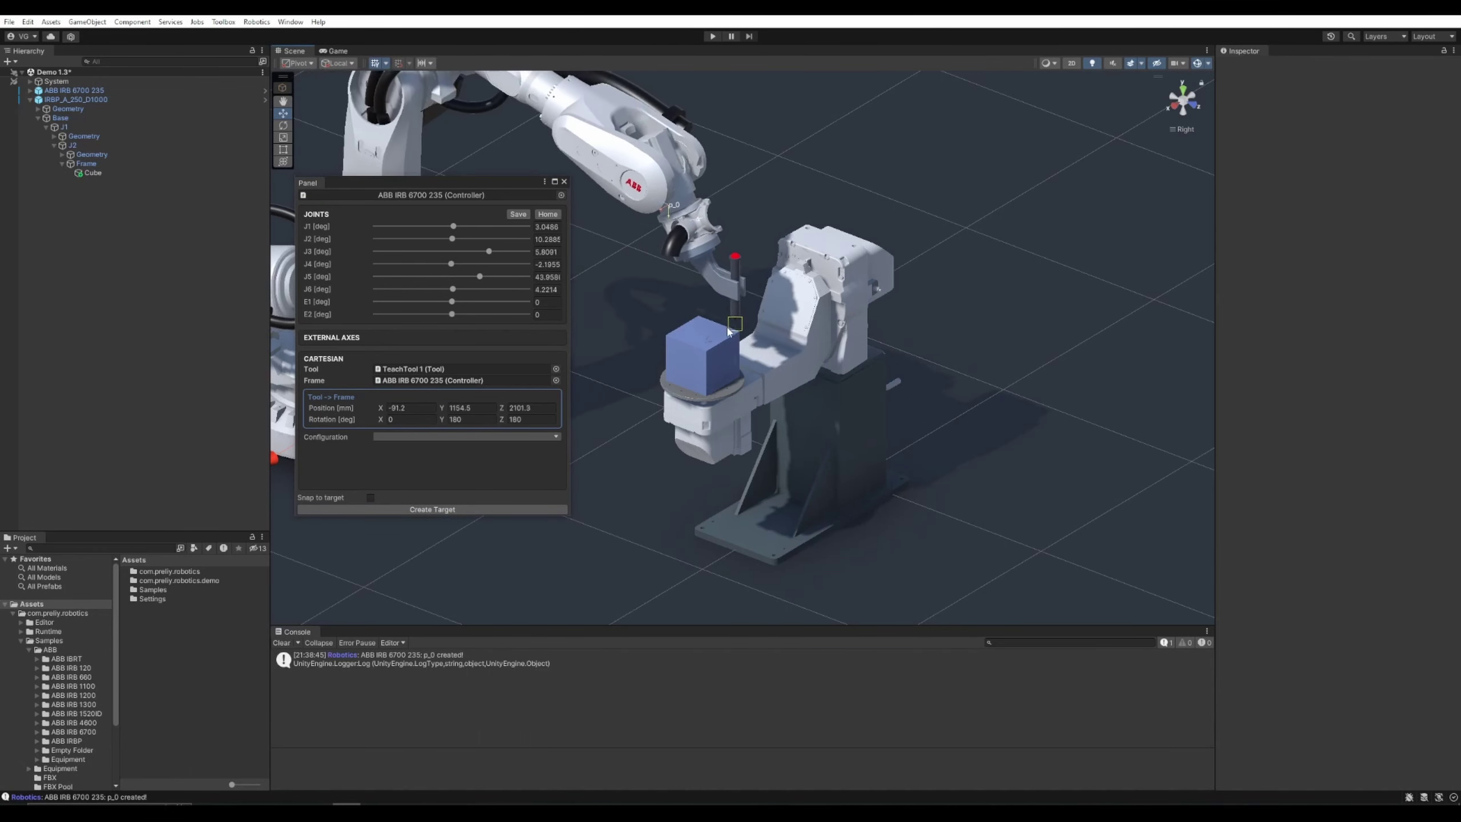
{"action": "left_click_drag", "start_coordinate": [728, 331], "coordinate": [742, 355]}
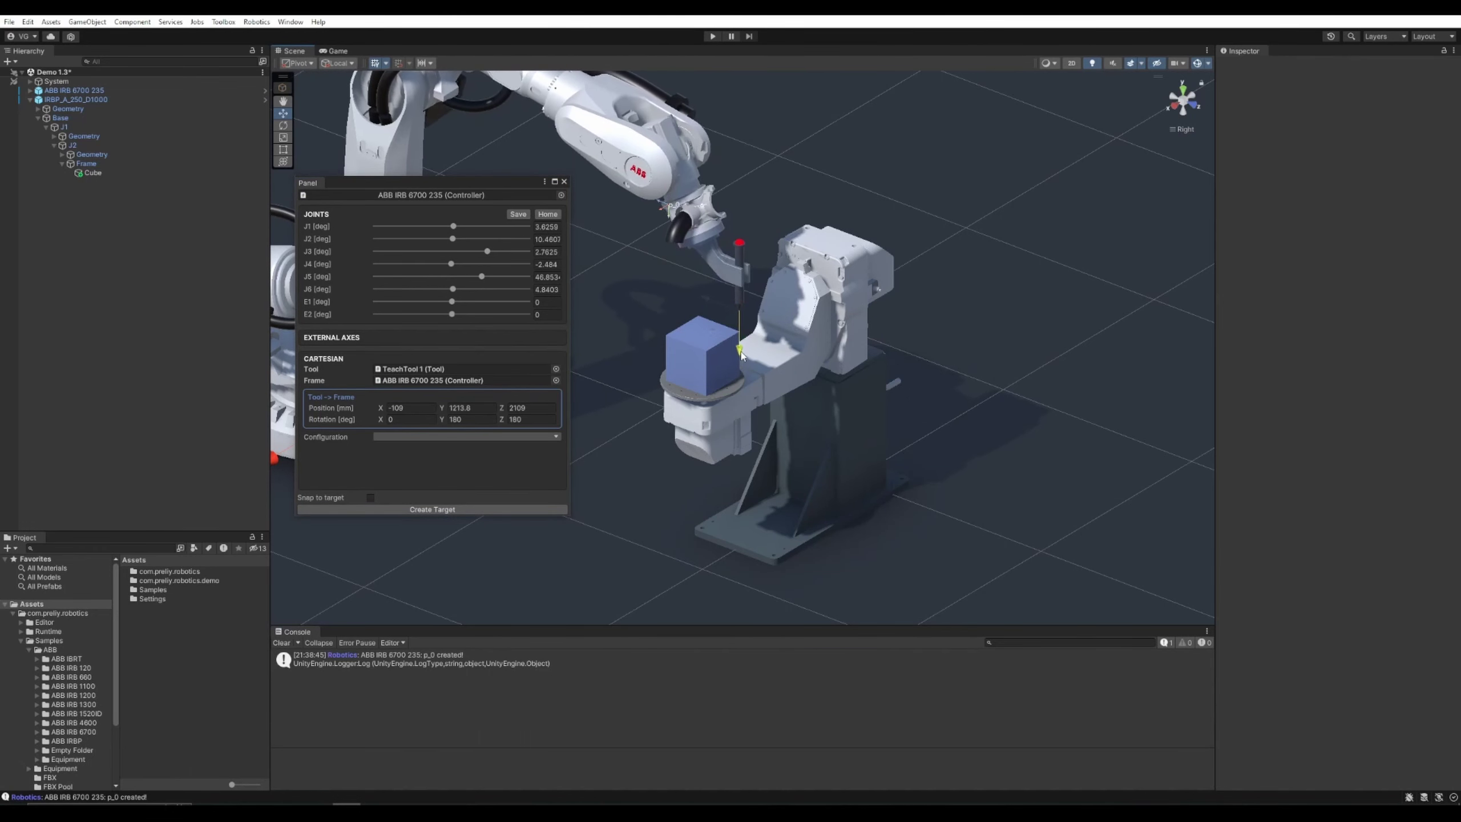
{"action": "left_click", "coordinate": [517, 508]}
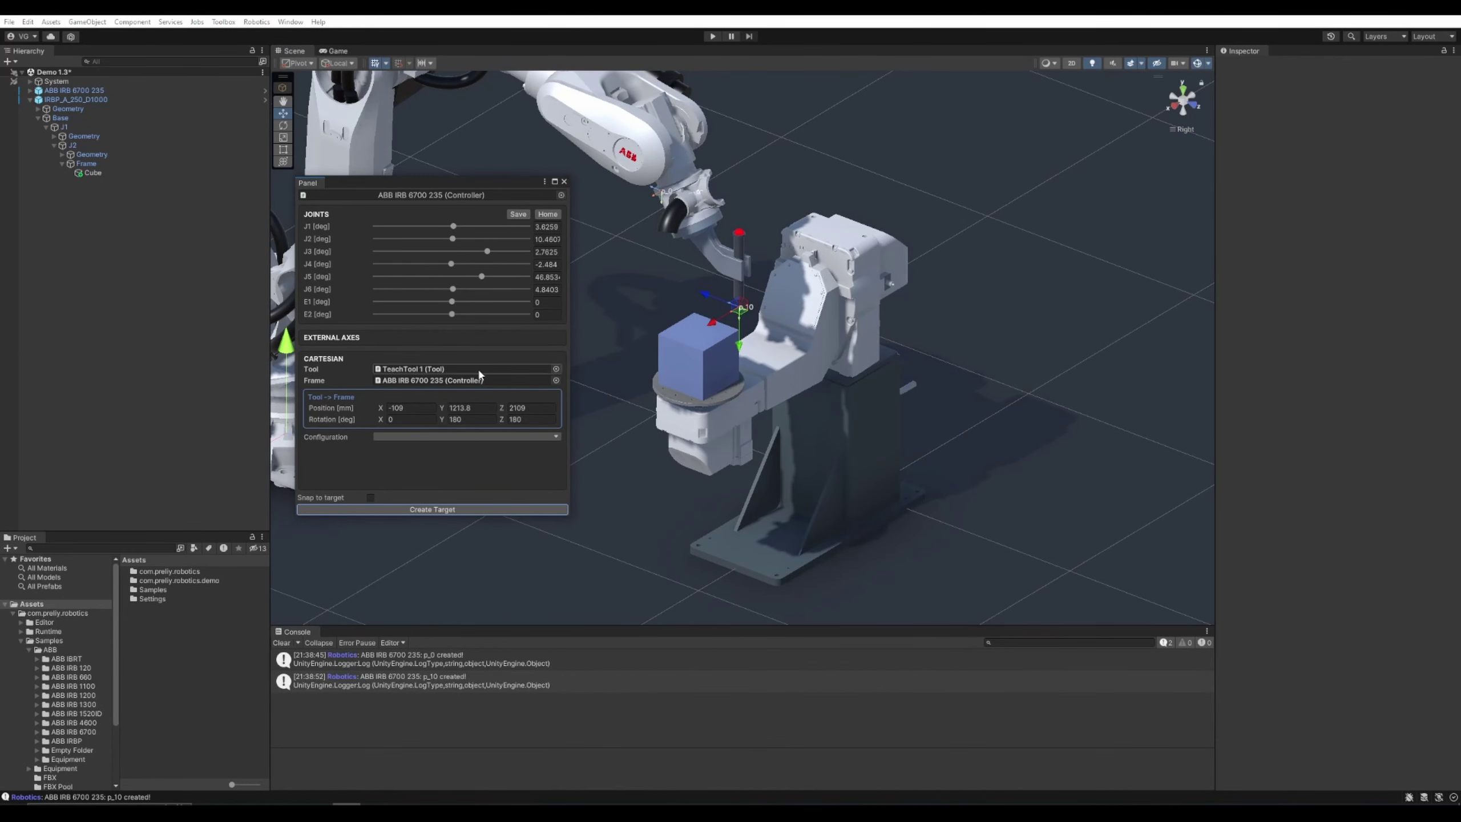
Step: Use the positioner's Frame as target reference and create targets at E2 0 and -90
{"action": "left_click", "coordinate": [556, 380]}
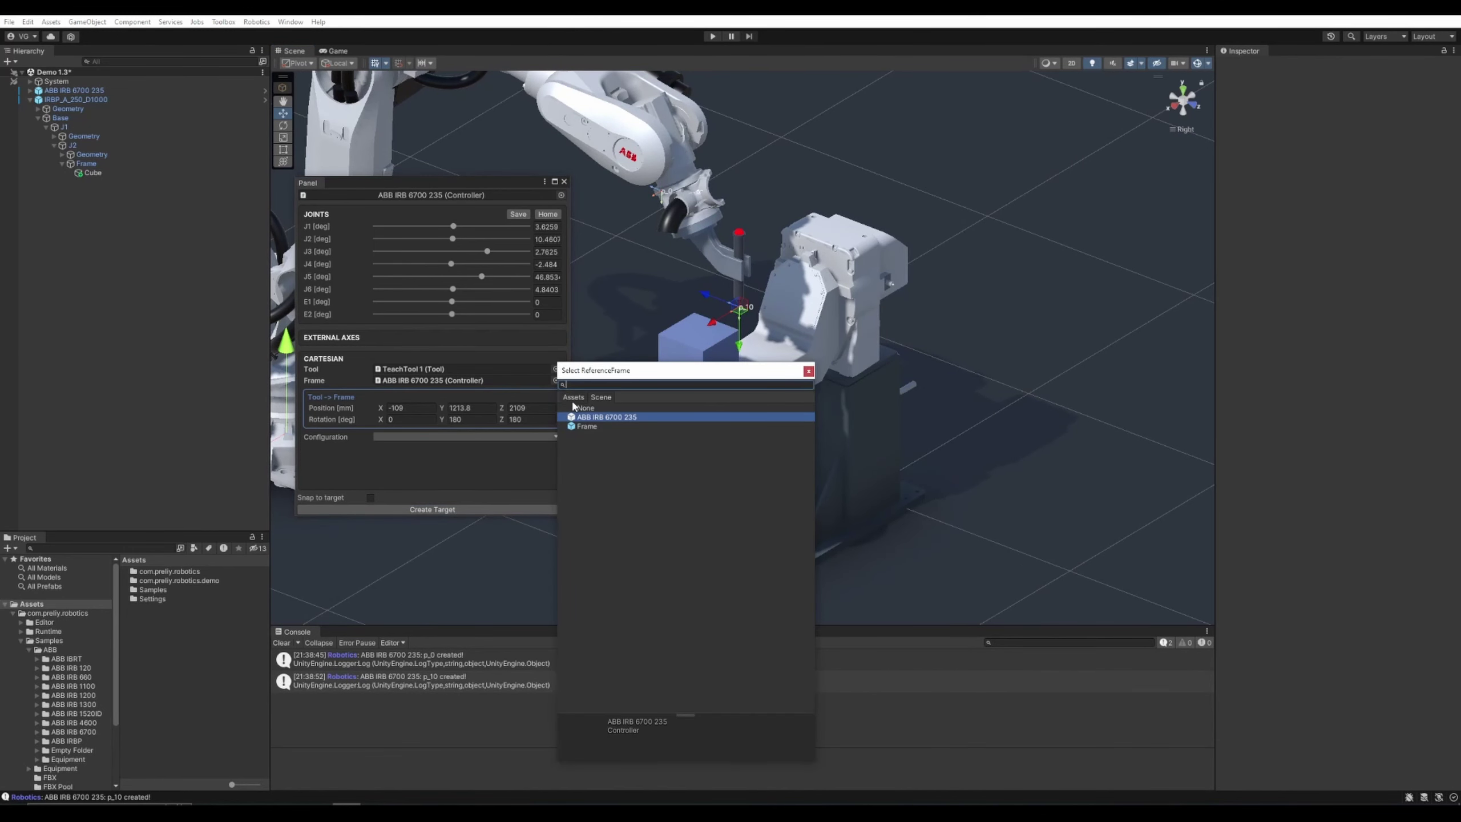
{"action": "double_click", "coordinate": [594, 427]}
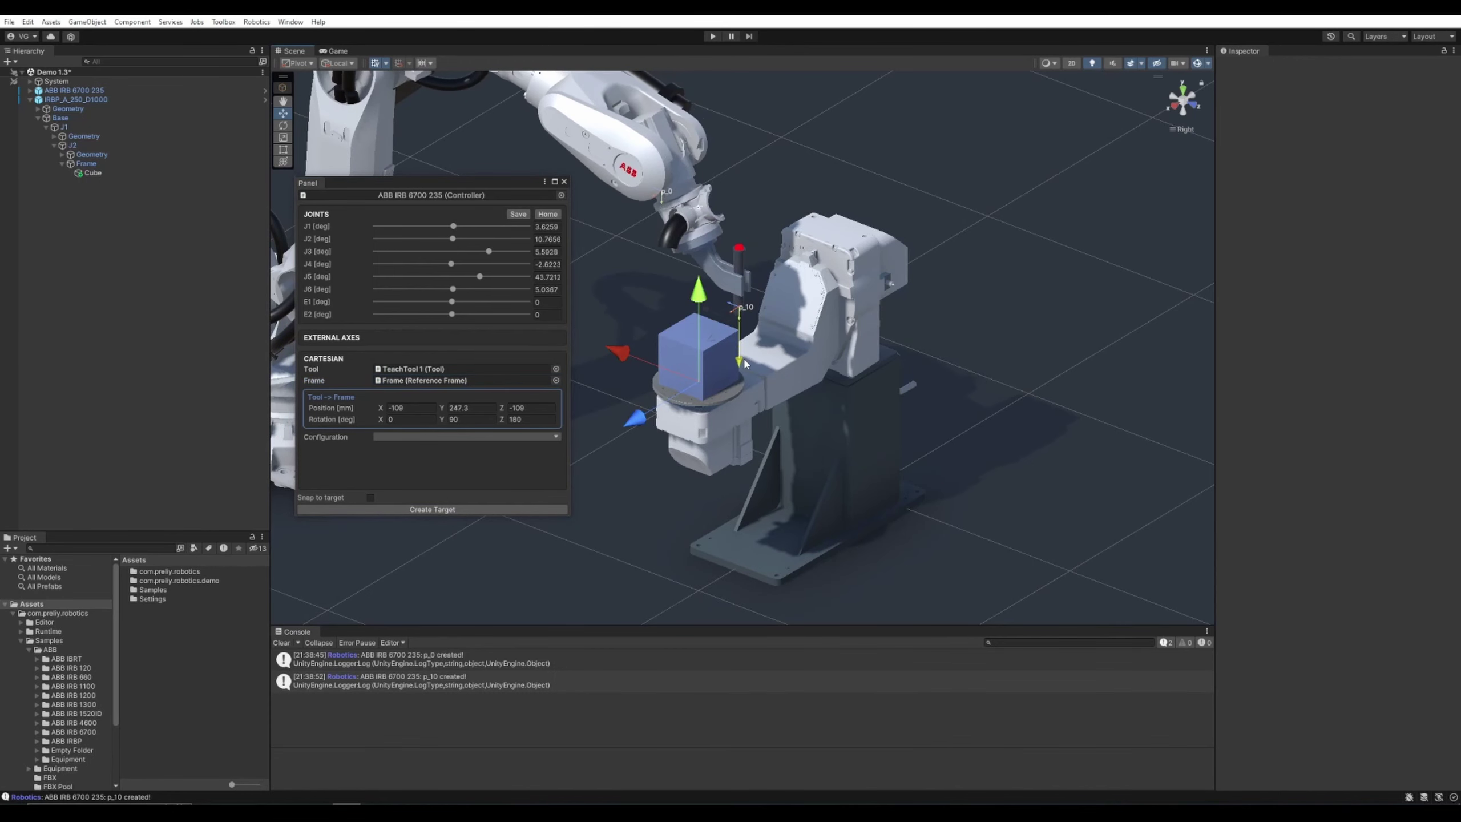
{"action": "left_click", "coordinate": [469, 508]}
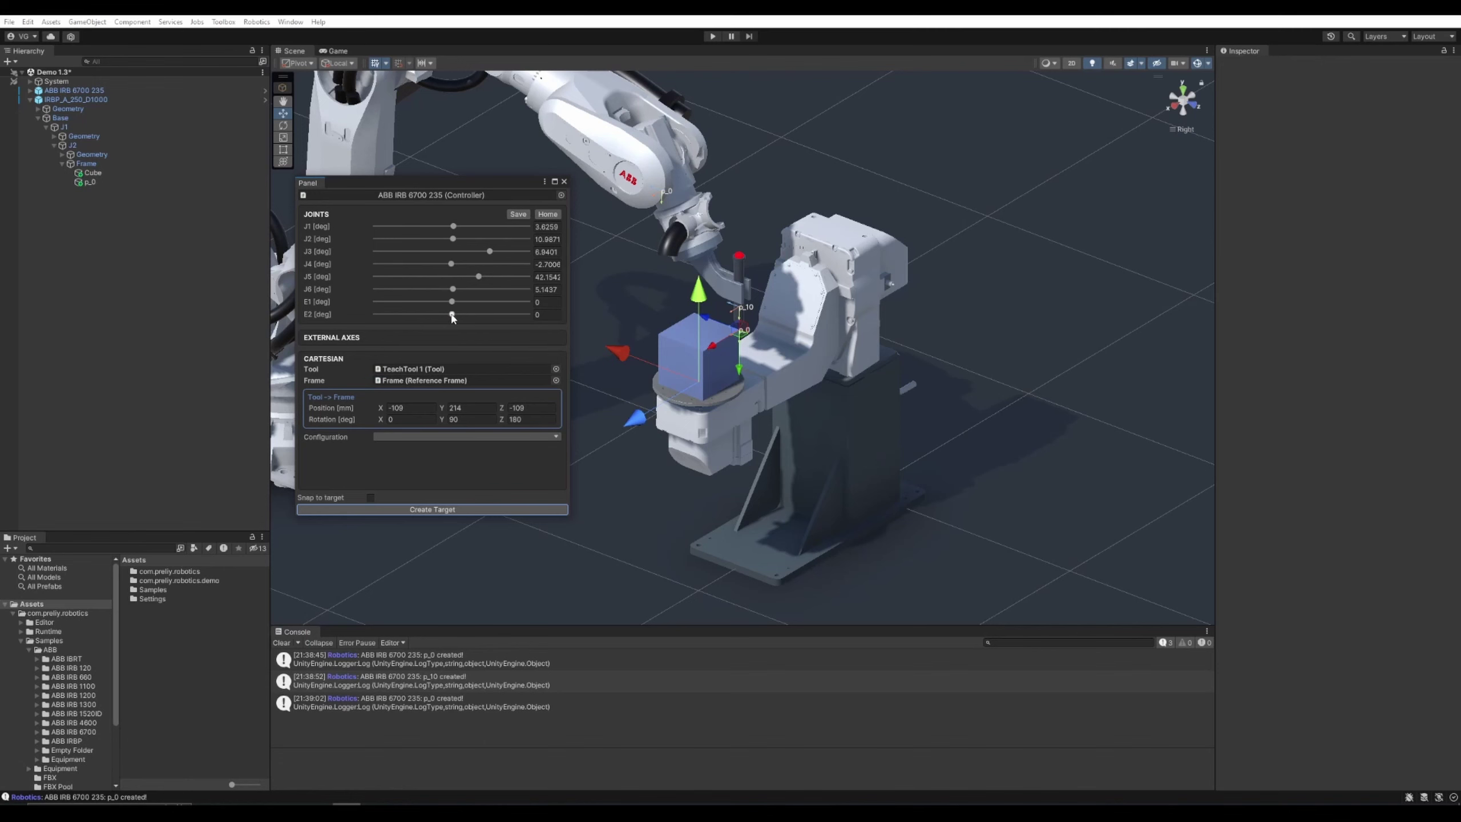
{"action": "left_click_drag", "start_coordinate": [452, 315], "coordinate": [445, 315]}
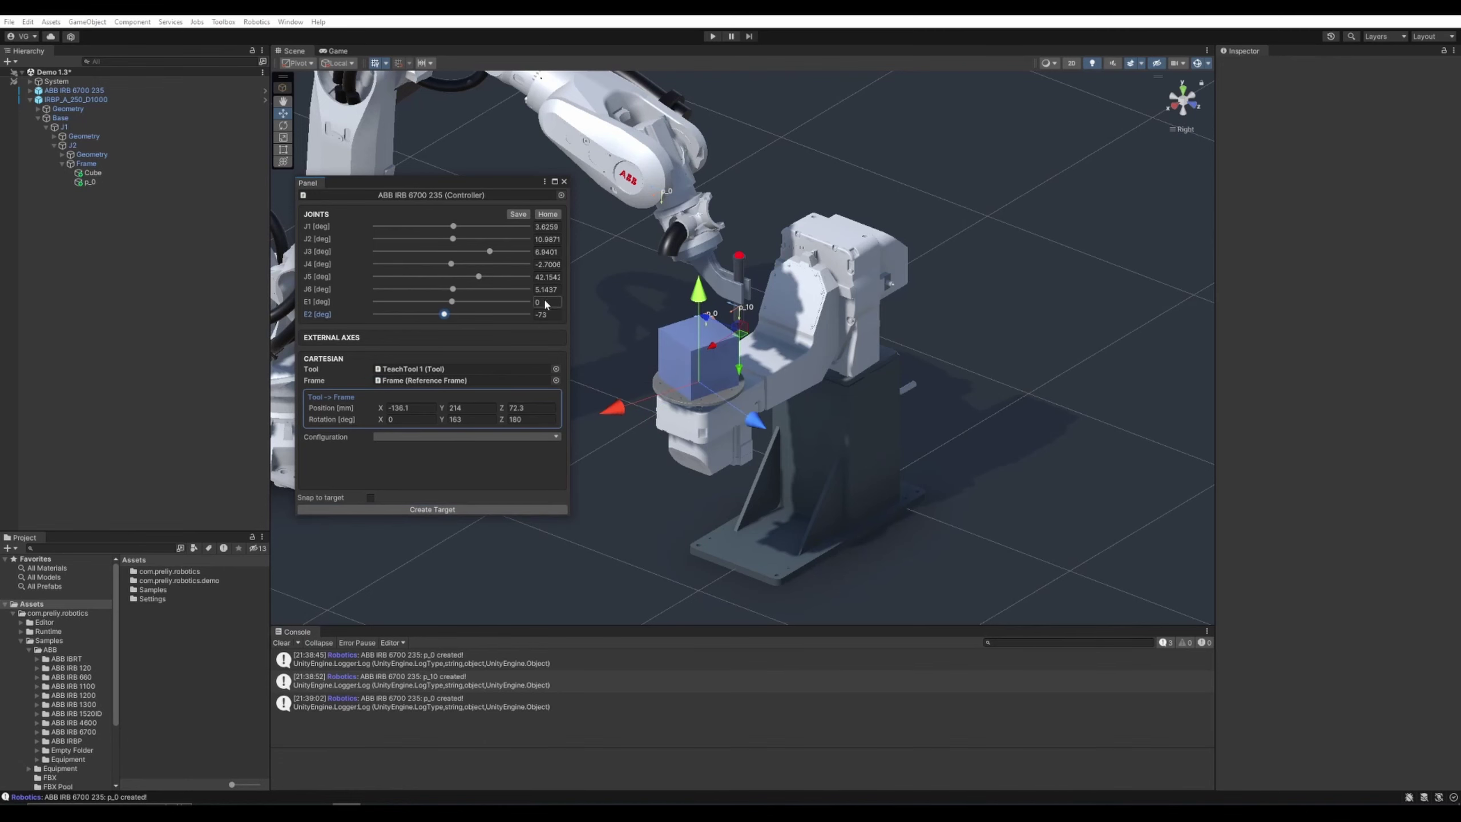
{"action": "left_click", "coordinate": [554, 315]}
{"action": "type", "text": "-90"}
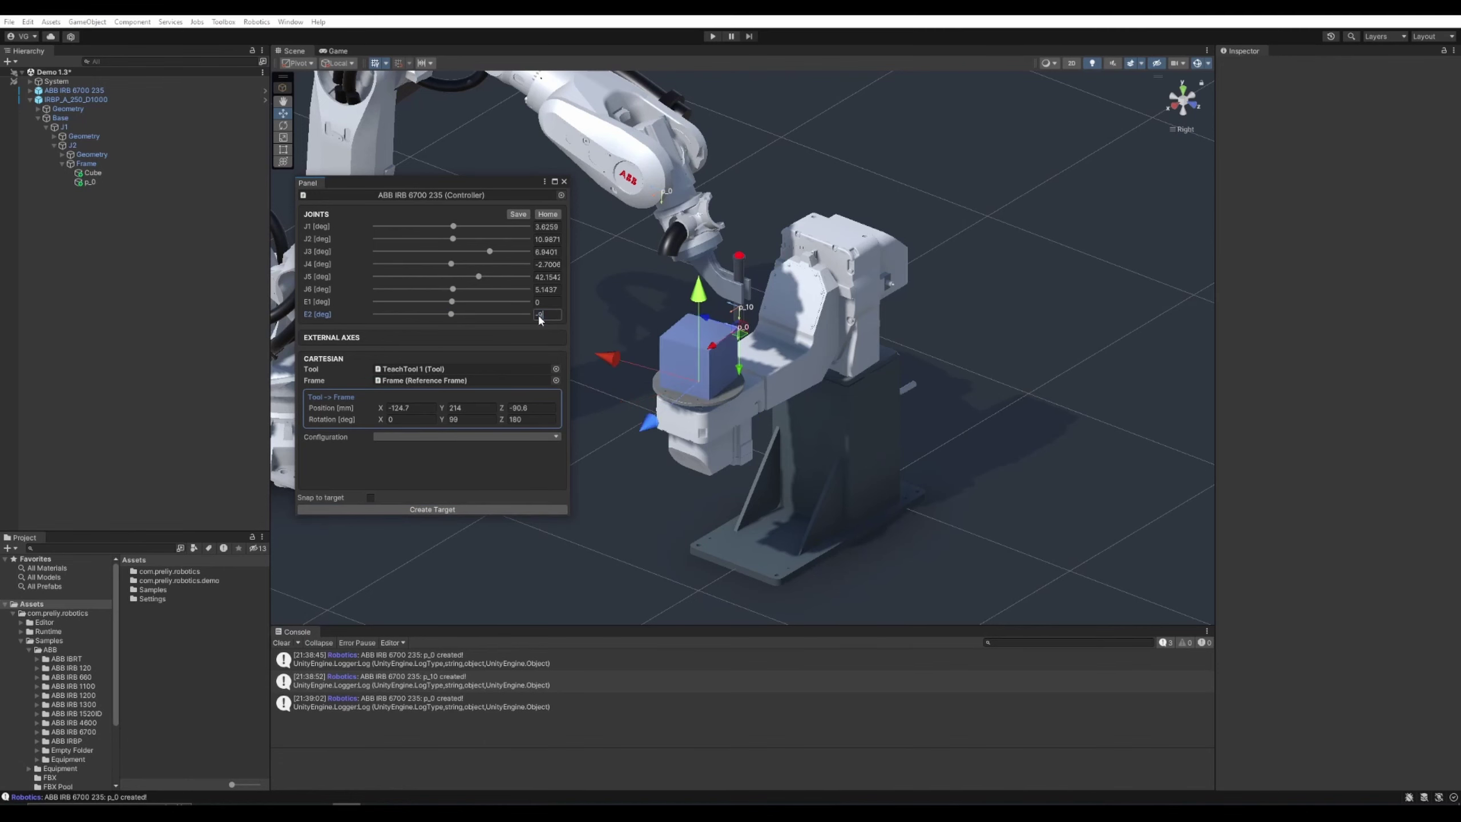
{"action": "left_click", "coordinate": [482, 510]}
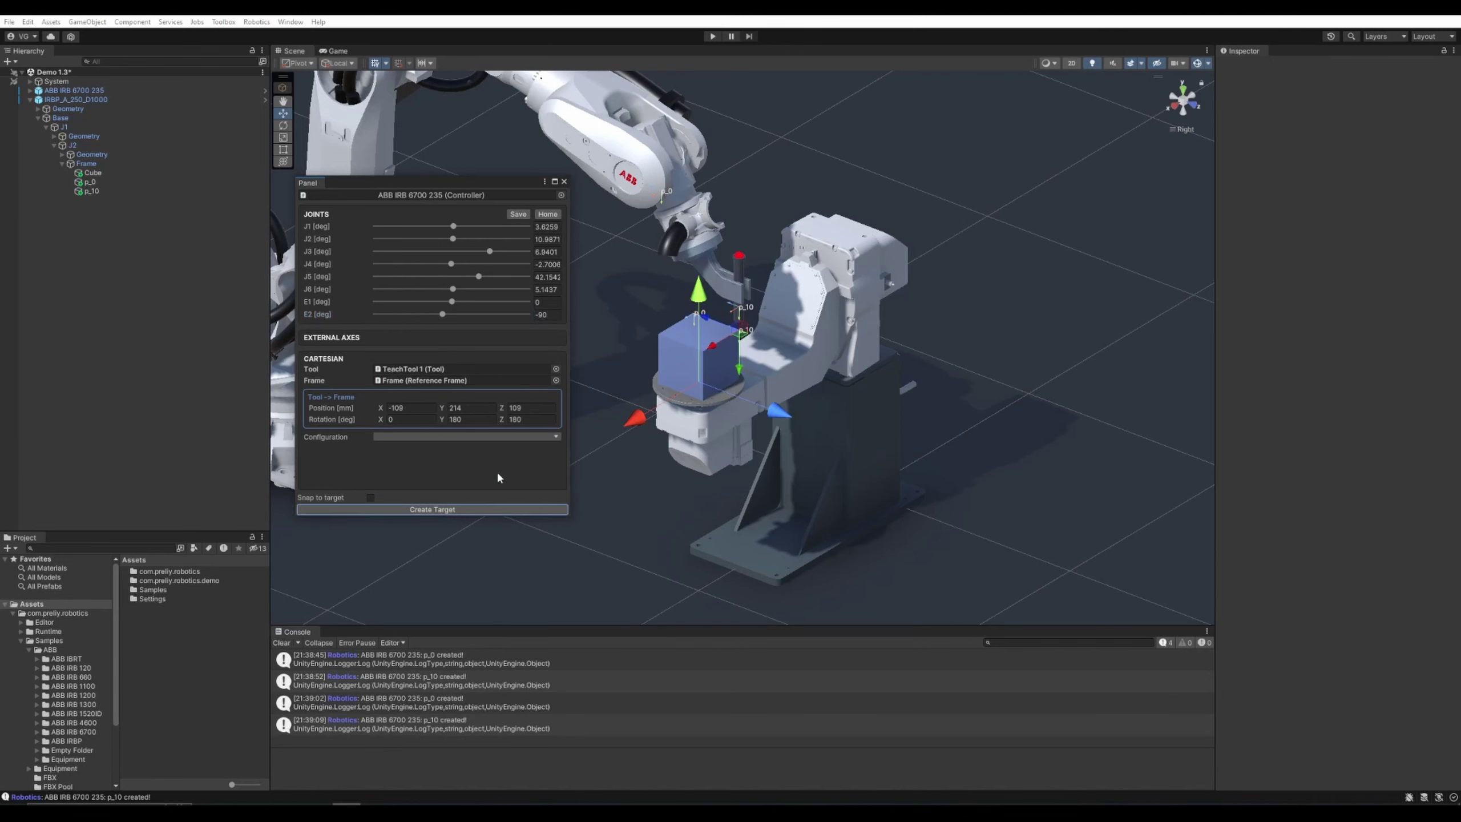
Step: Create further targets at E2 -180 and -270, then set E2 to -360
{"action": "left_click", "coordinate": [550, 319]}
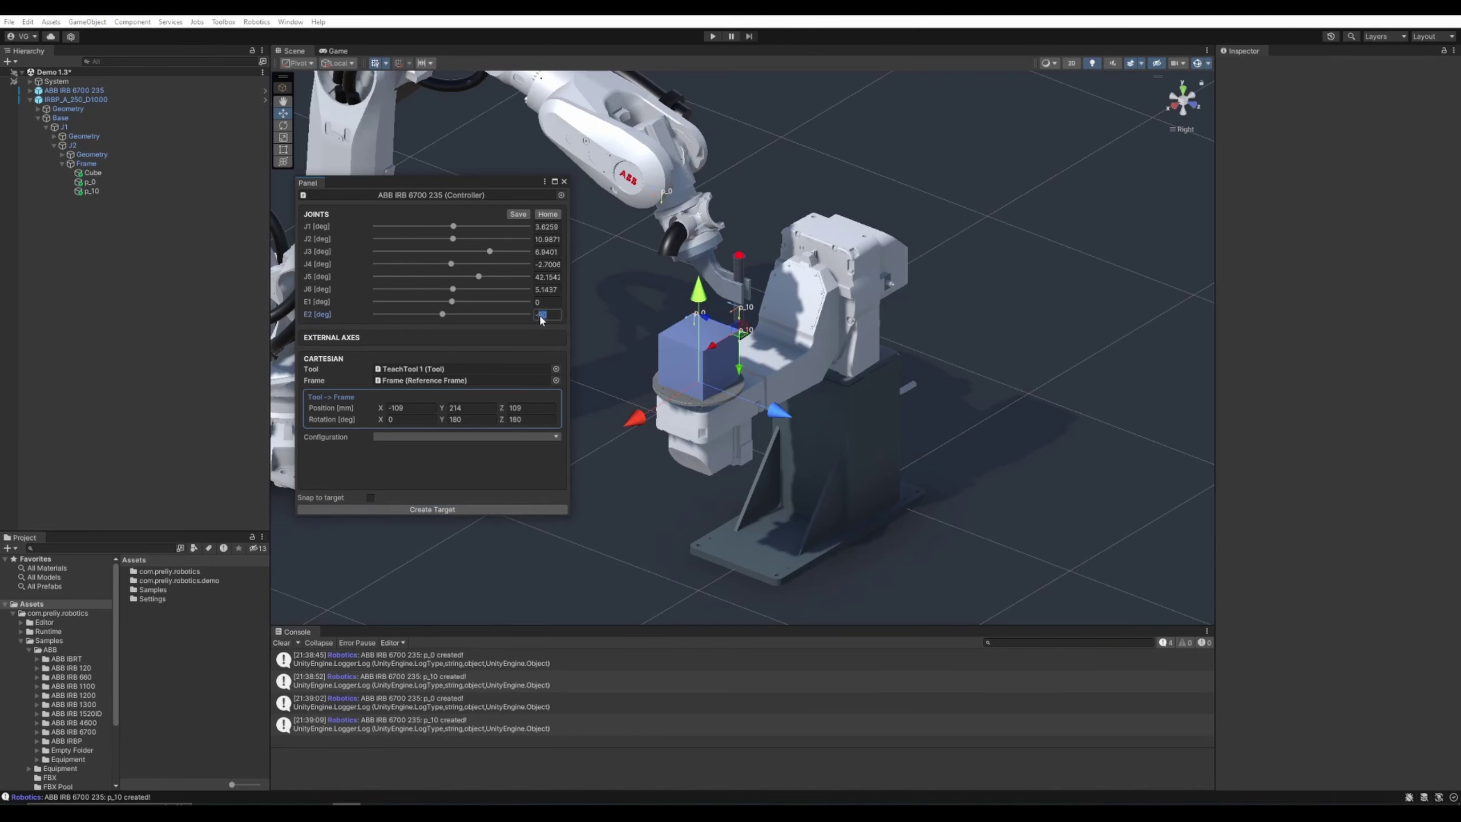
{"action": "type", "text": "-180"}
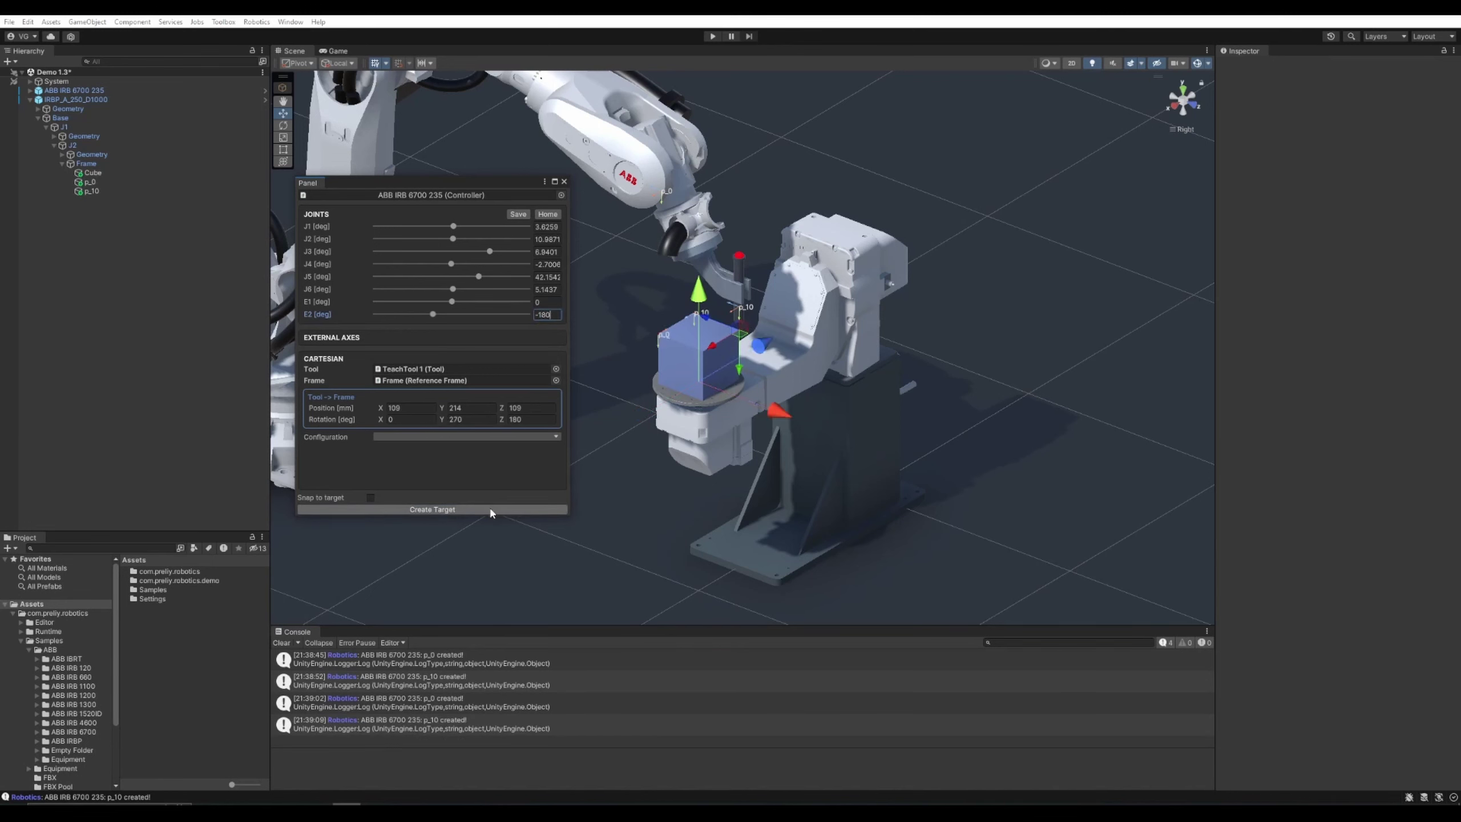
{"action": "left_click", "coordinate": [495, 509]}
{"action": "left_click", "coordinate": [547, 317]}
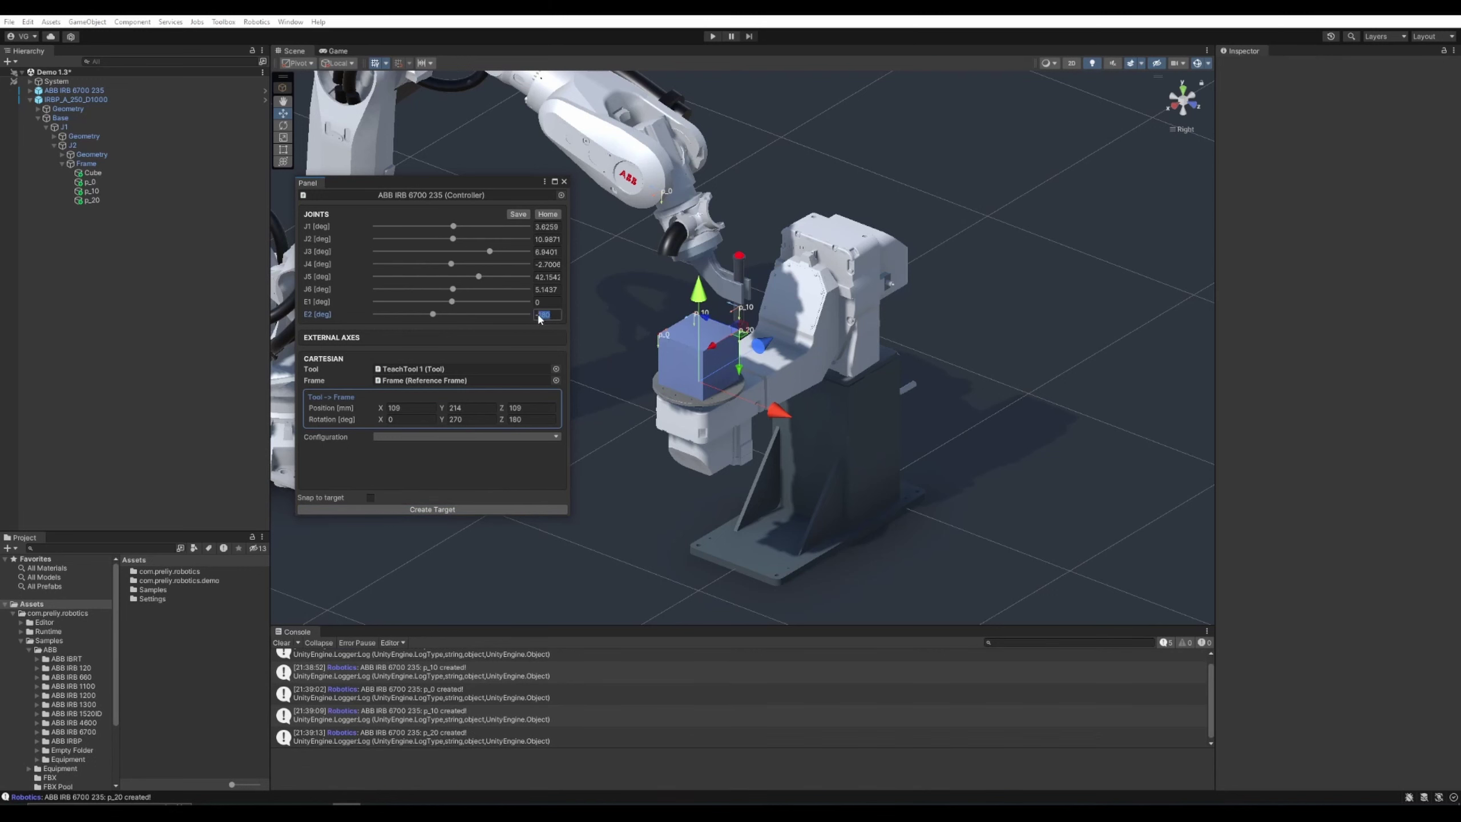
{"action": "type", "text": "-270"}
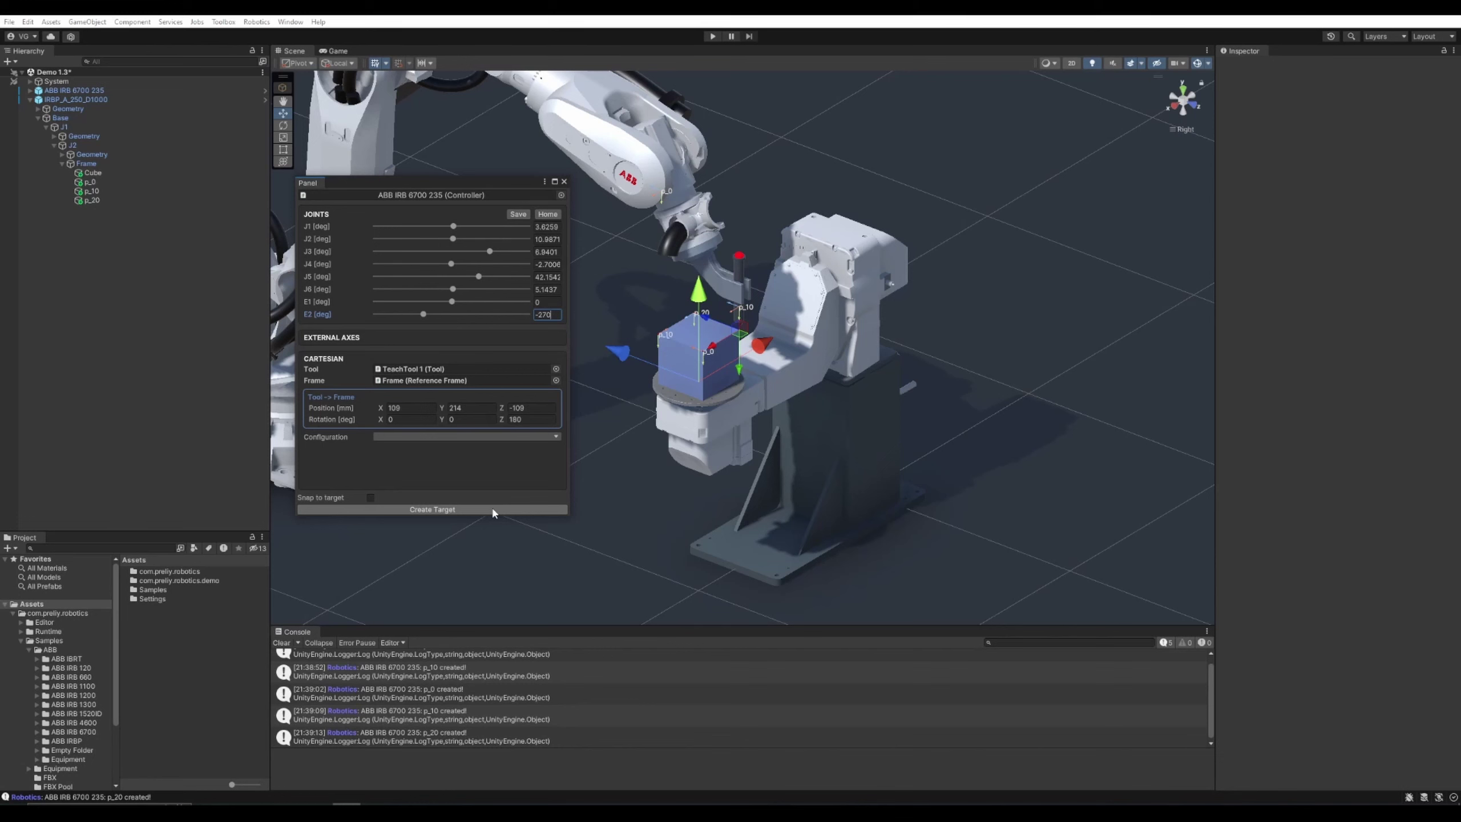
{"action": "left_click", "coordinate": [494, 510]}
{"action": "left_click", "coordinate": [547, 317]}
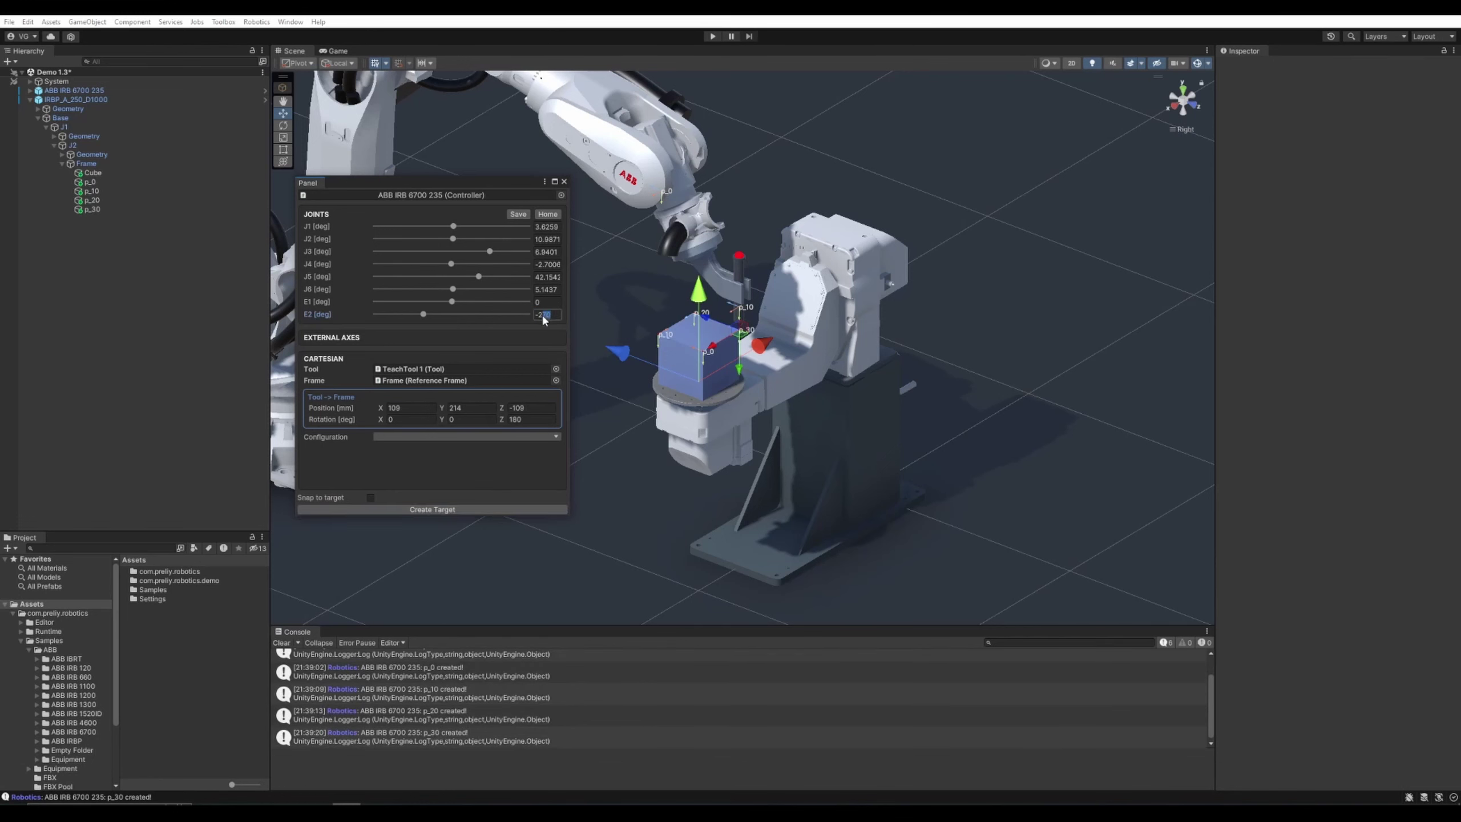
{"action": "type", "text": "-360"}
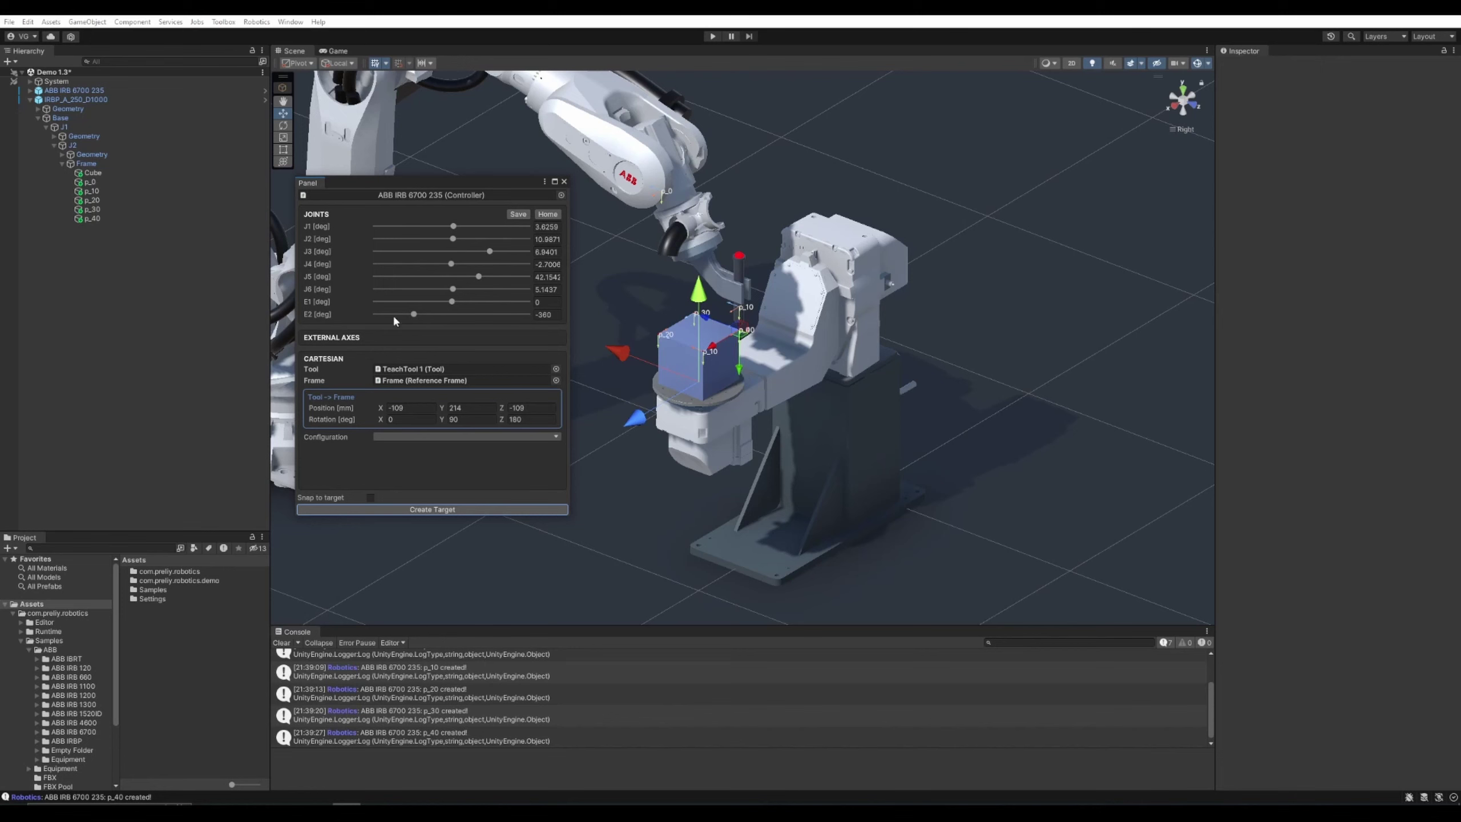
Step: Return the positioner's E2 axis to 0 and lift TeachTool 1 above the cube to Y 423.1 mm
{"action": "left_click_drag", "start_coordinate": [413, 315], "coordinate": [452, 316]}
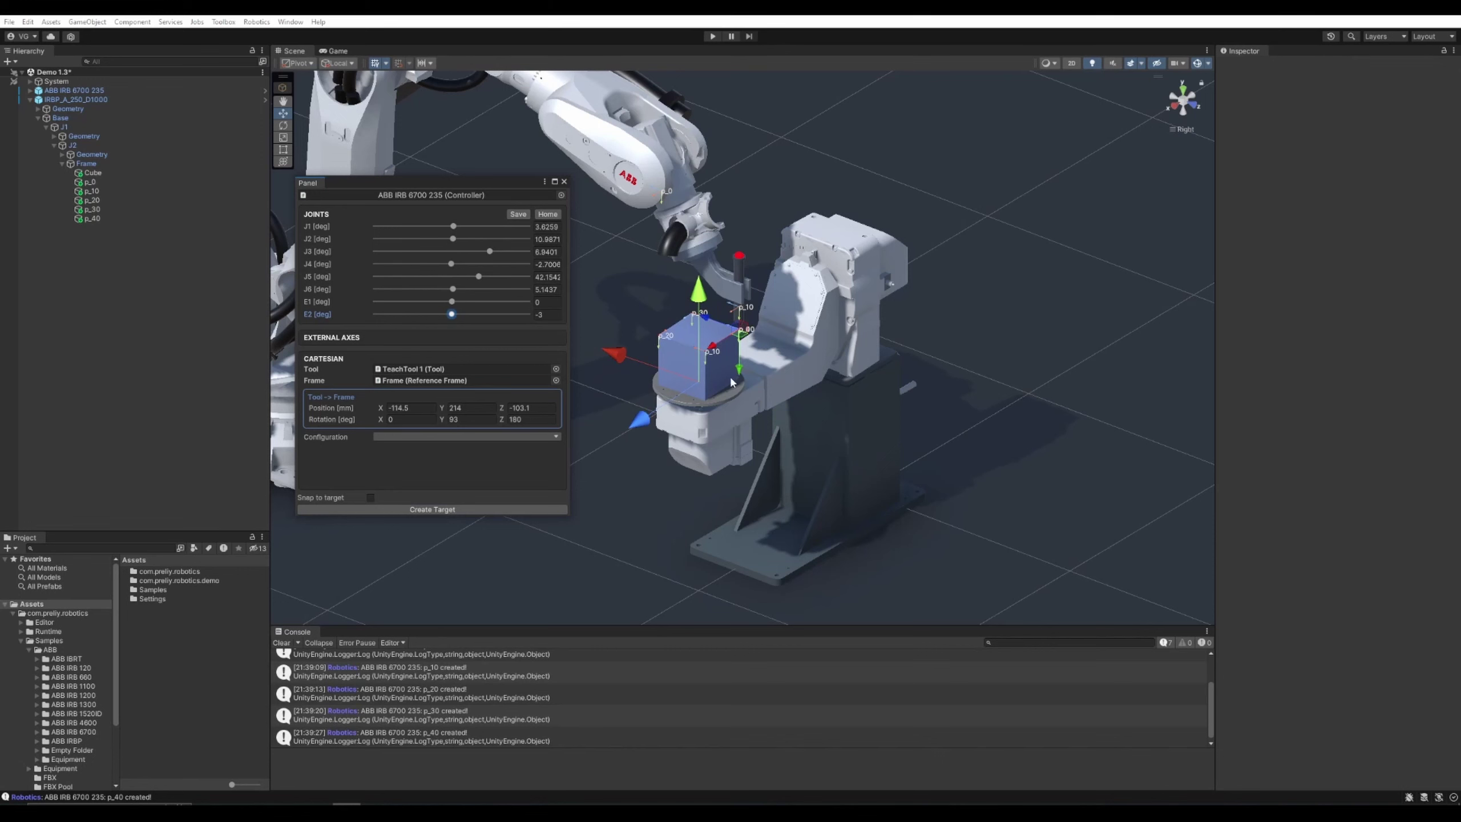
{"action": "type", "text": "0"}
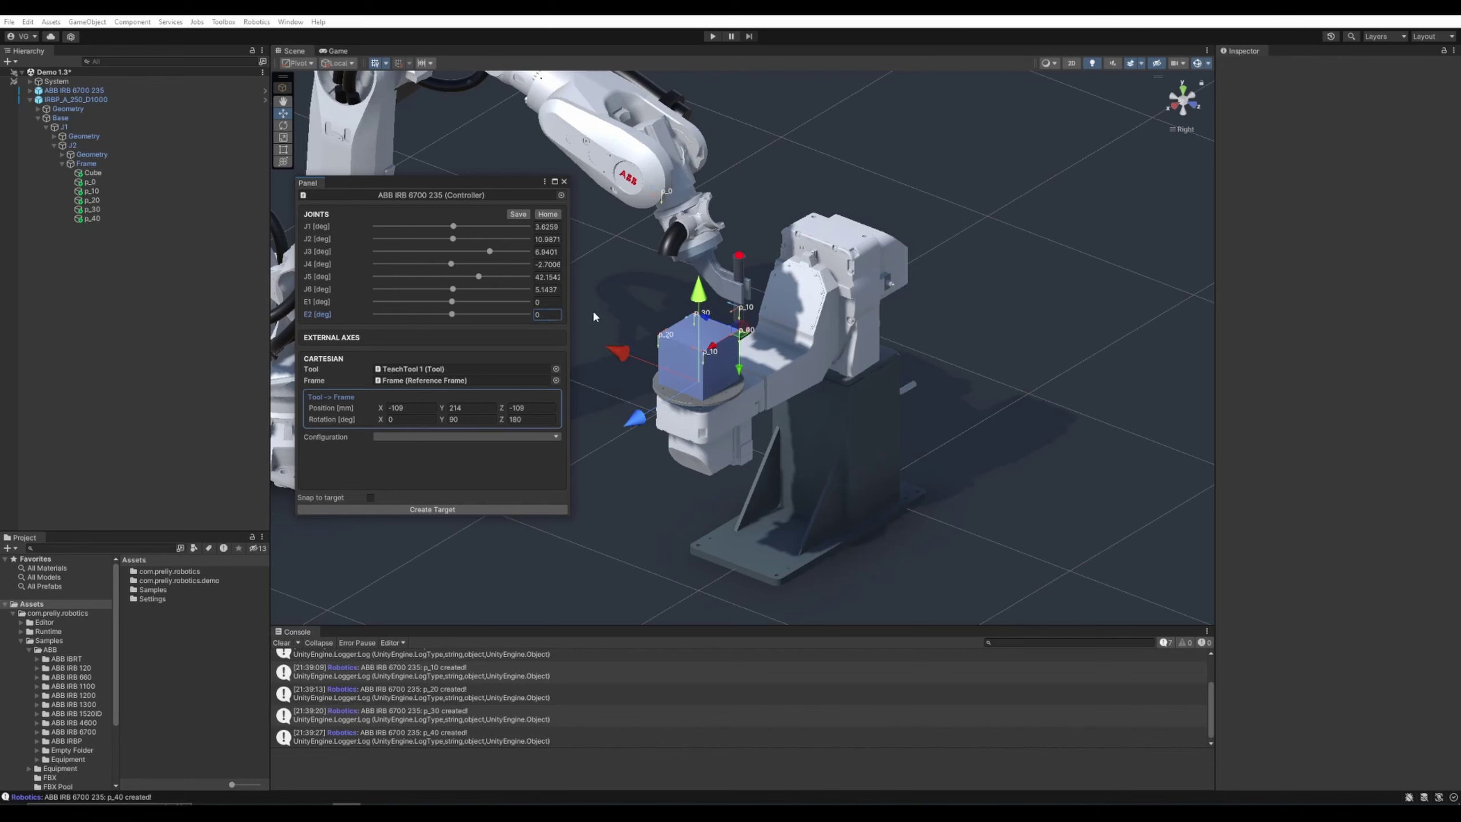
{"action": "left_click_drag", "start_coordinate": [742, 332], "coordinate": [741, 285]}
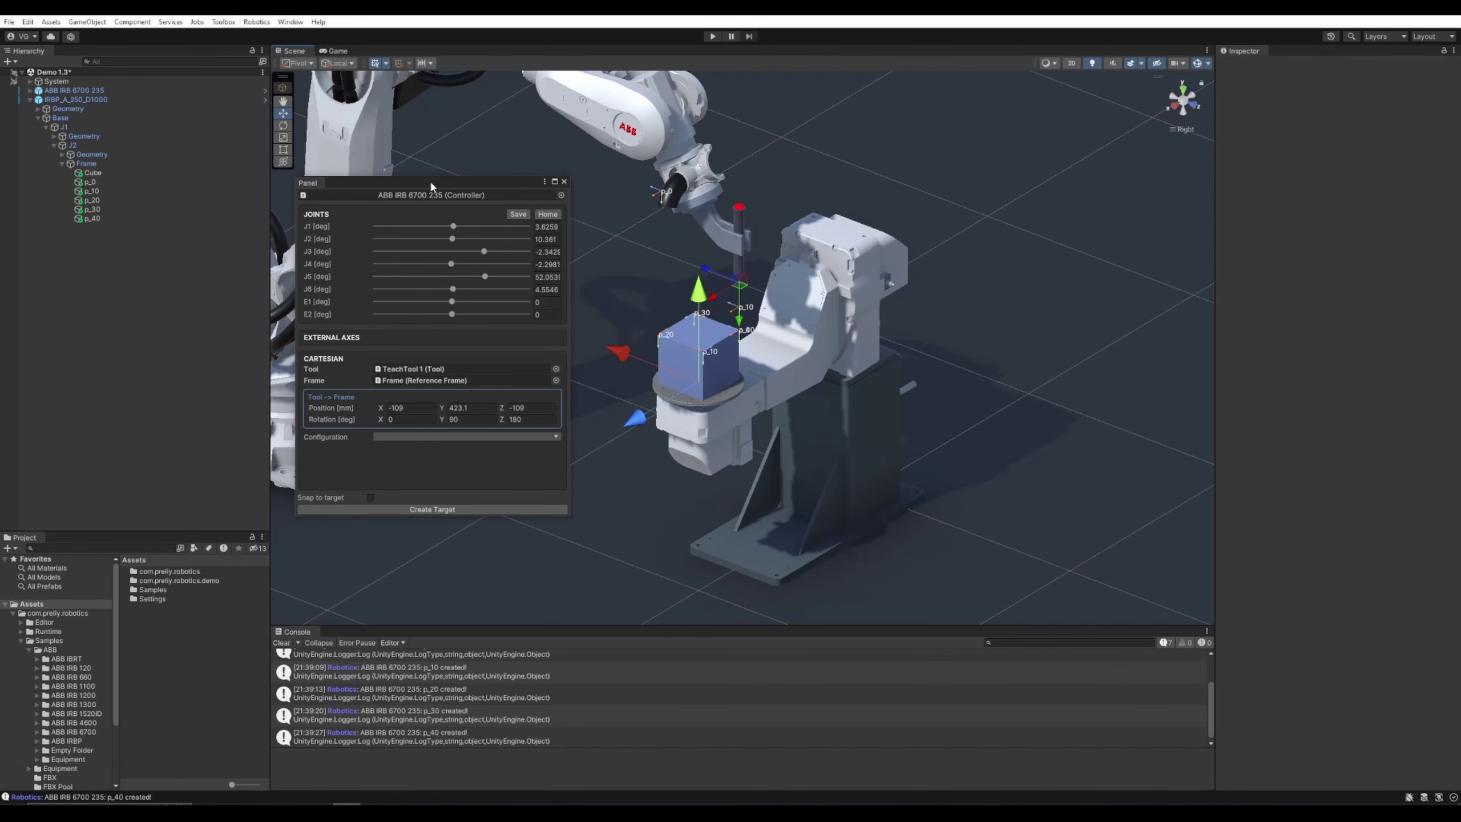
{"action": "left_click", "coordinate": [104, 182]}
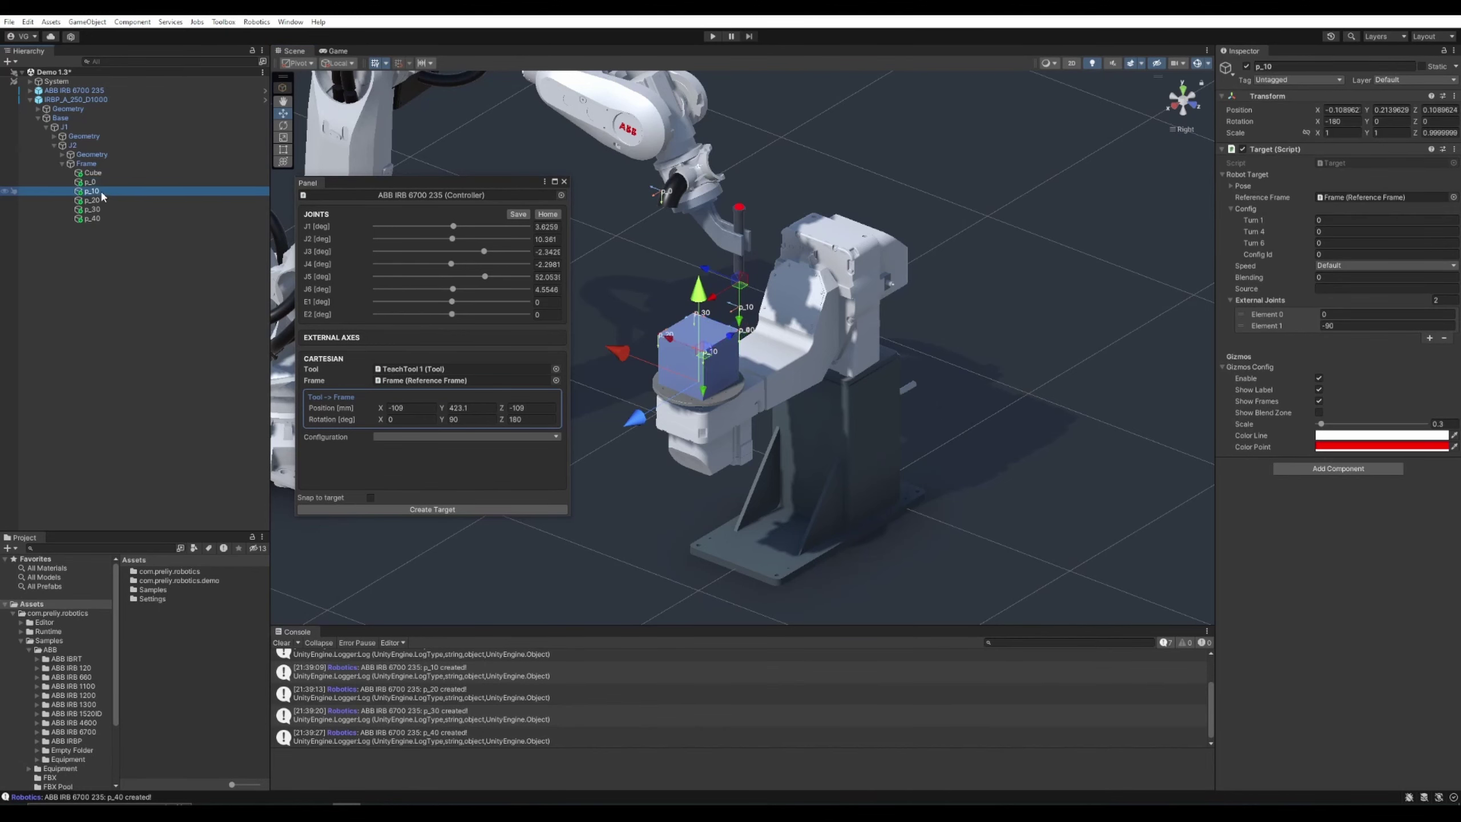
Step: In the Hierarchy, rename target p_0 to p_home and p_10 to p_for
{"action": "left_click", "coordinate": [30, 90]}
{"action": "left_click", "coordinate": [82, 265]}
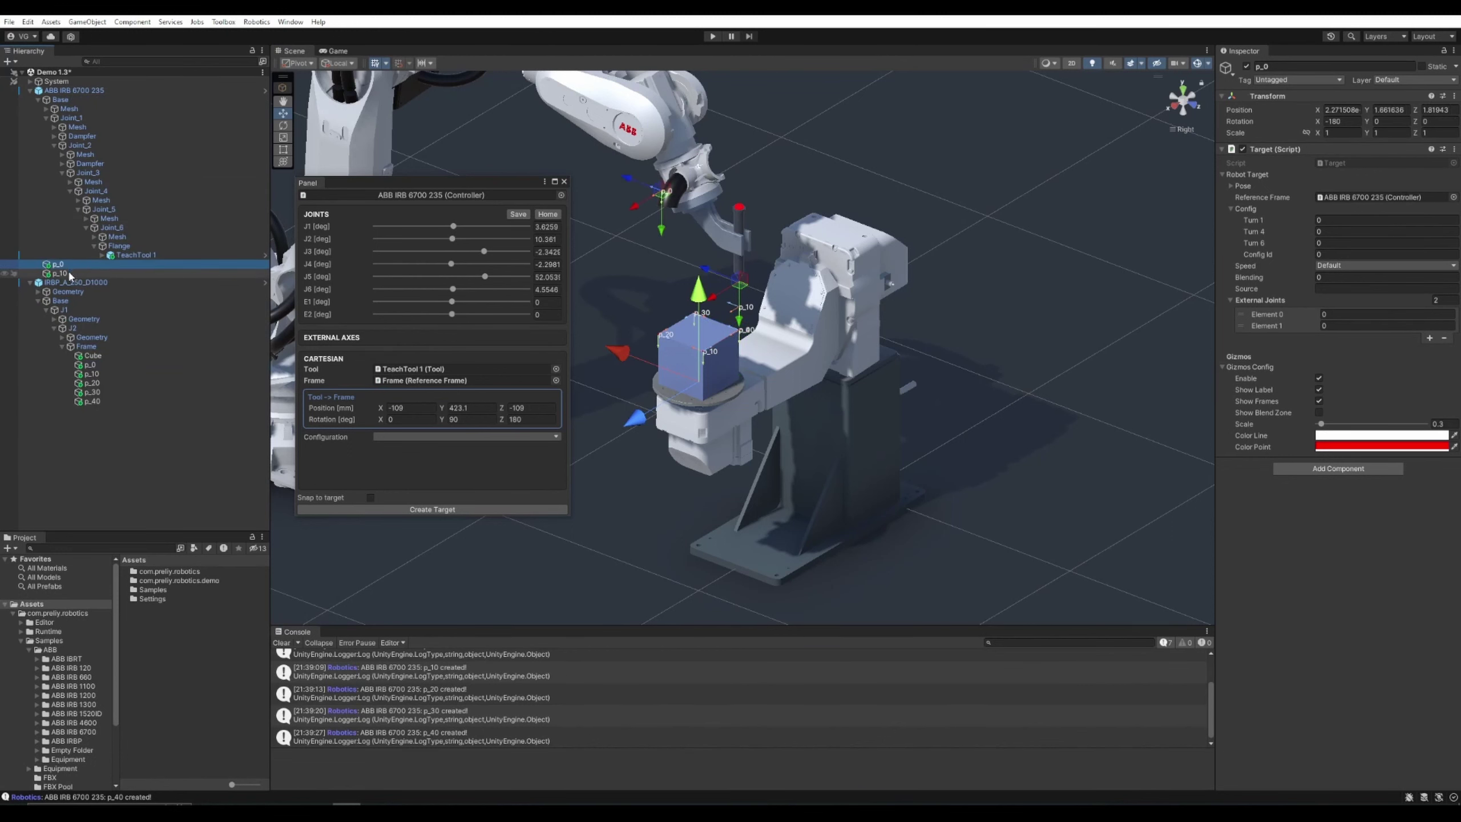
{"action": "left_click", "coordinate": [69, 265]}
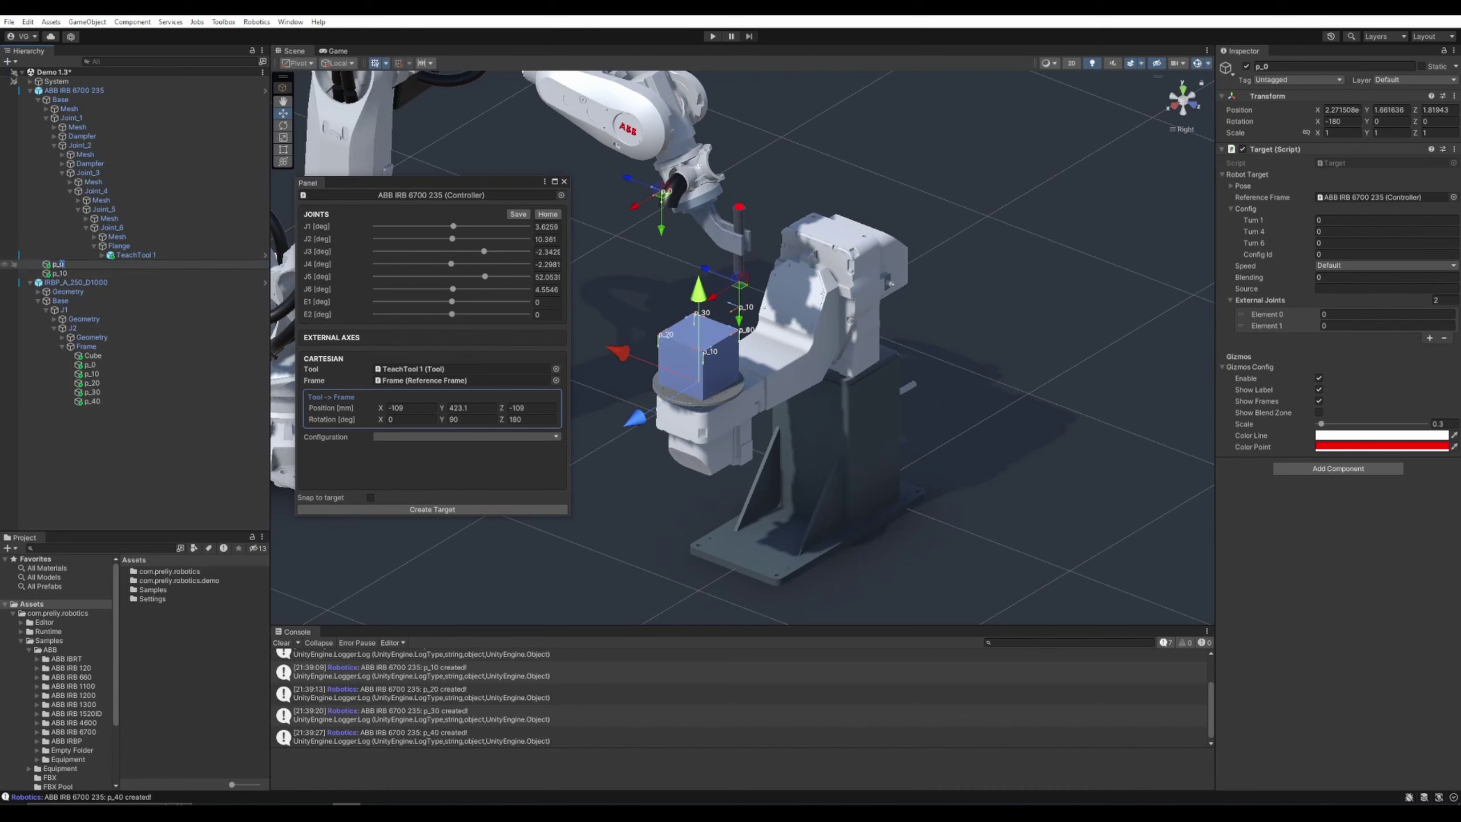
{"action": "type", "text": "home"}
{"action": "key", "text": "Return"}
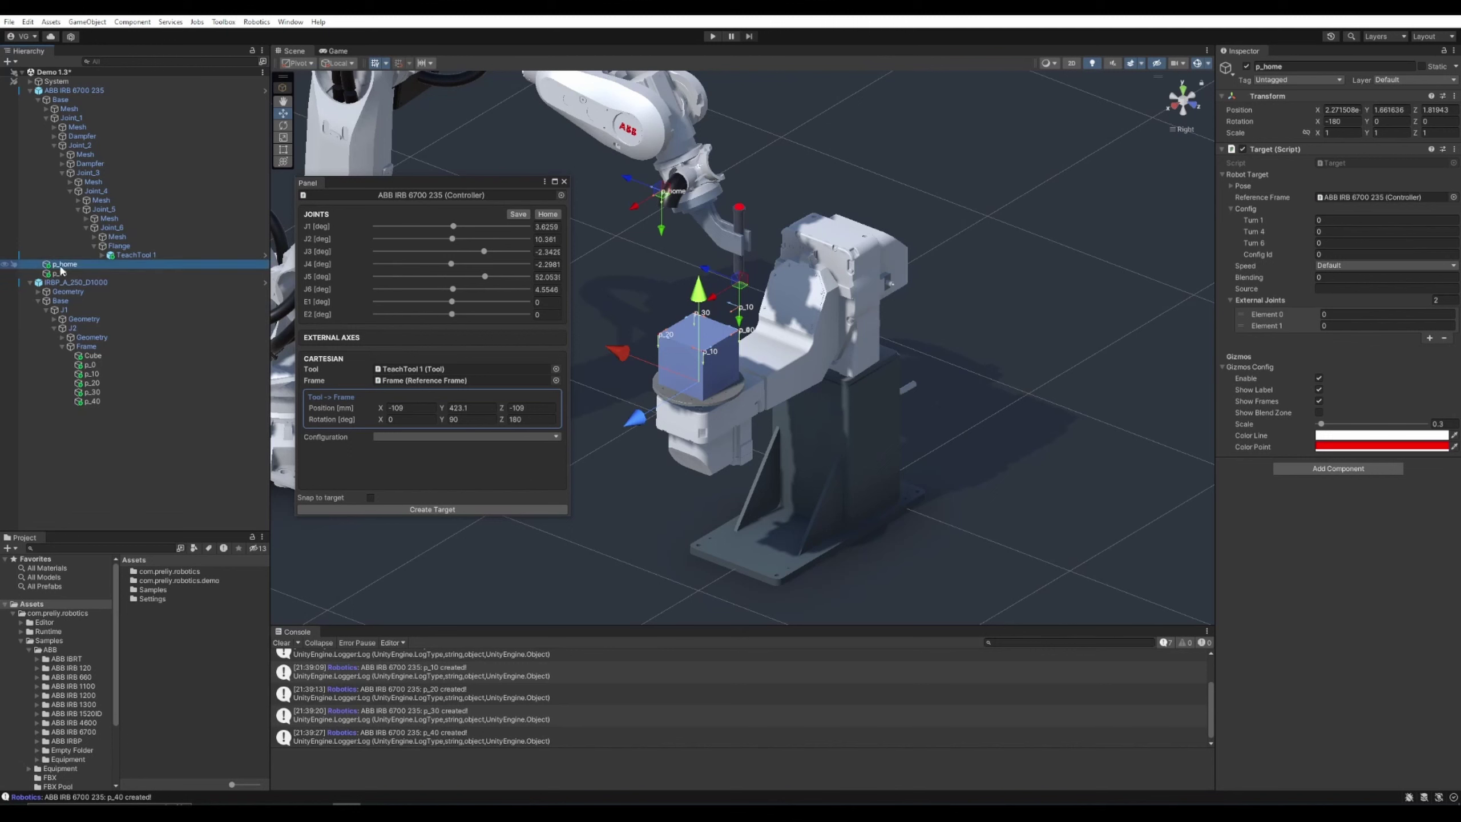
{"action": "left_click", "coordinate": [62, 273]}
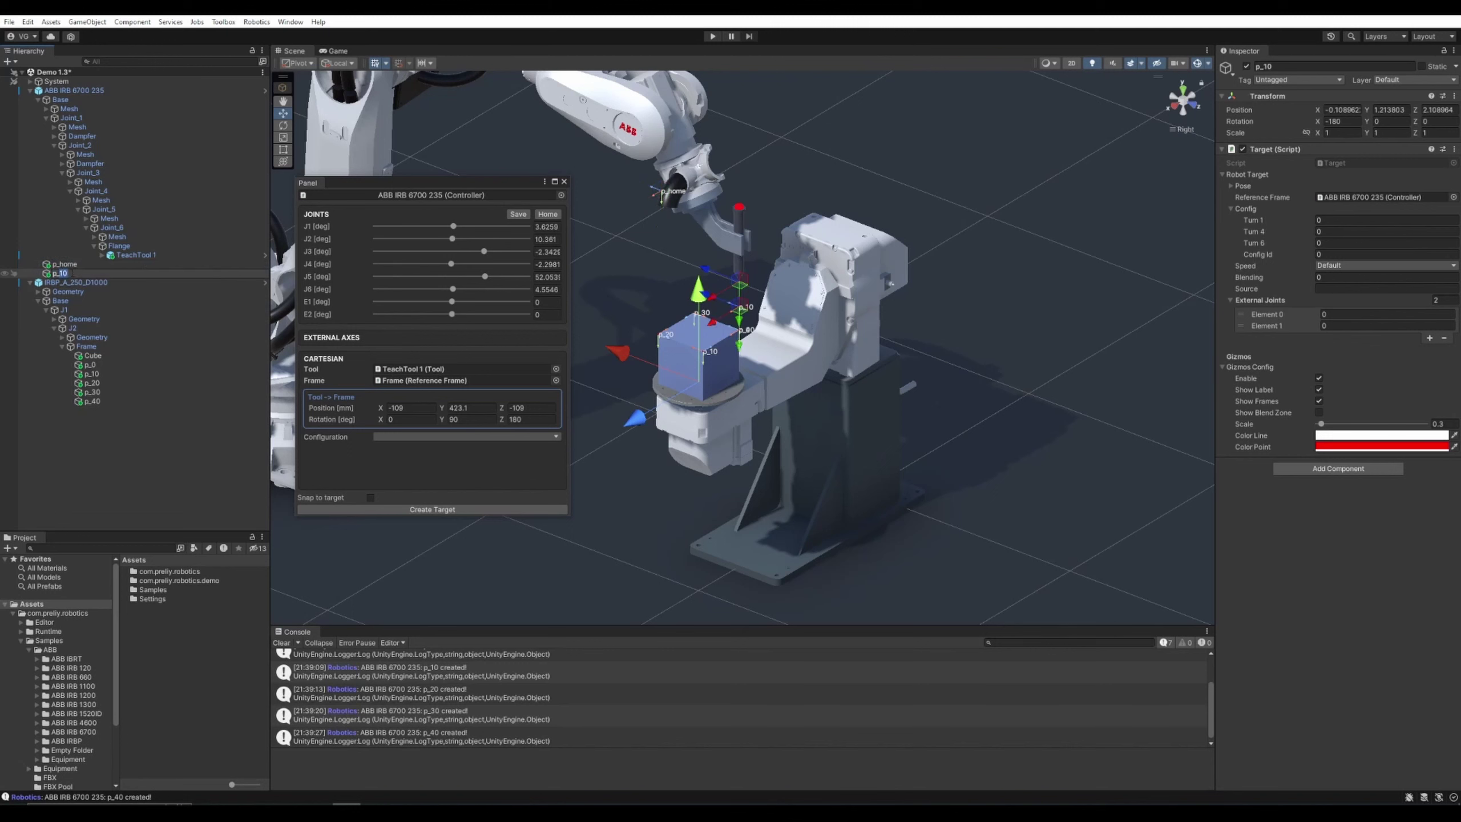
{"action": "type", "text": "r"}
{"action": "key", "text": "Return"}
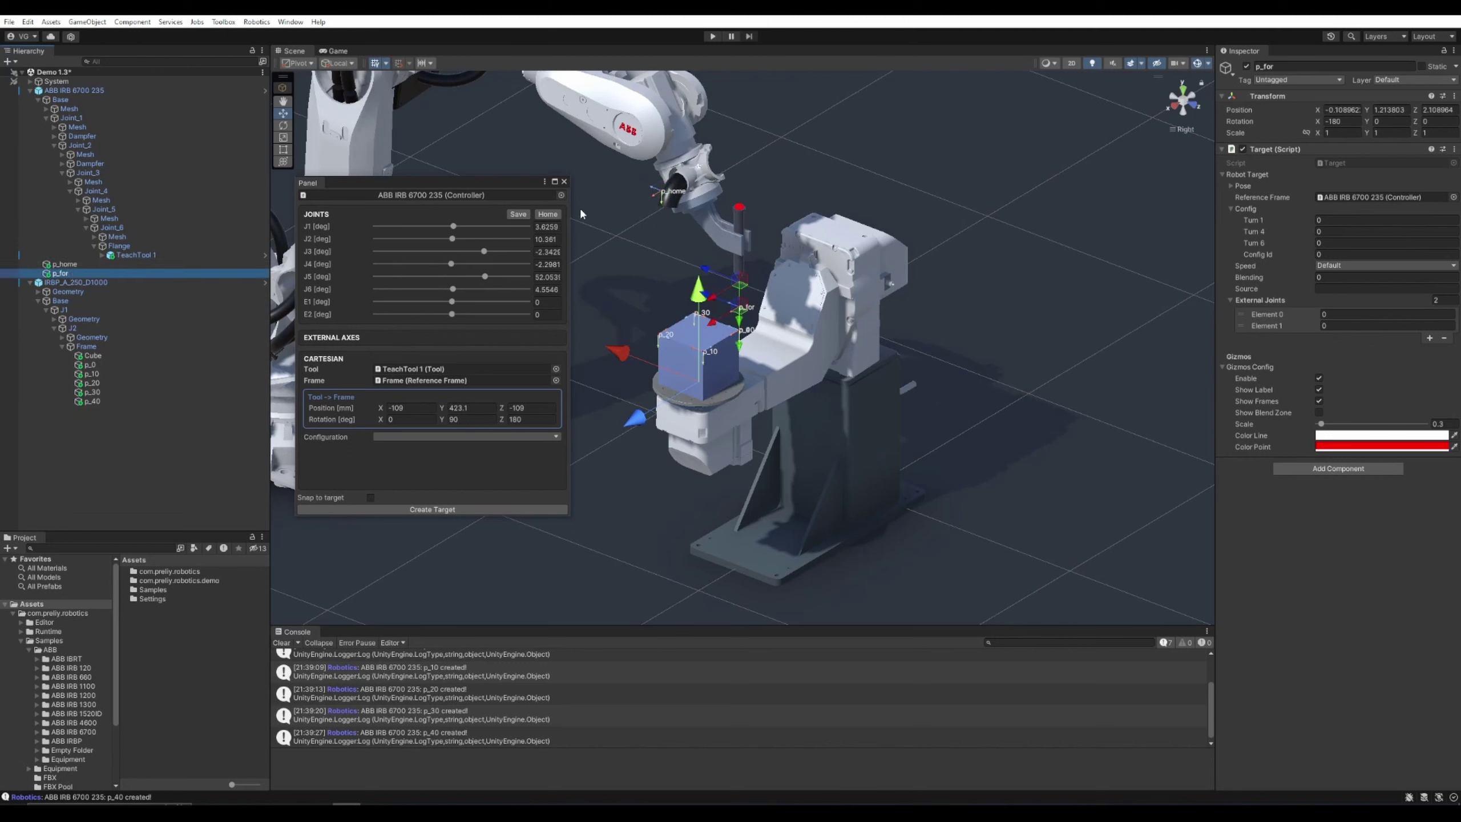
Step: Create a new Robotics task asset named Prog in the Assets folder
{"action": "right_click", "coordinate": [167, 633]}
{"action": "mouse_move", "coordinate": [341, 321]}
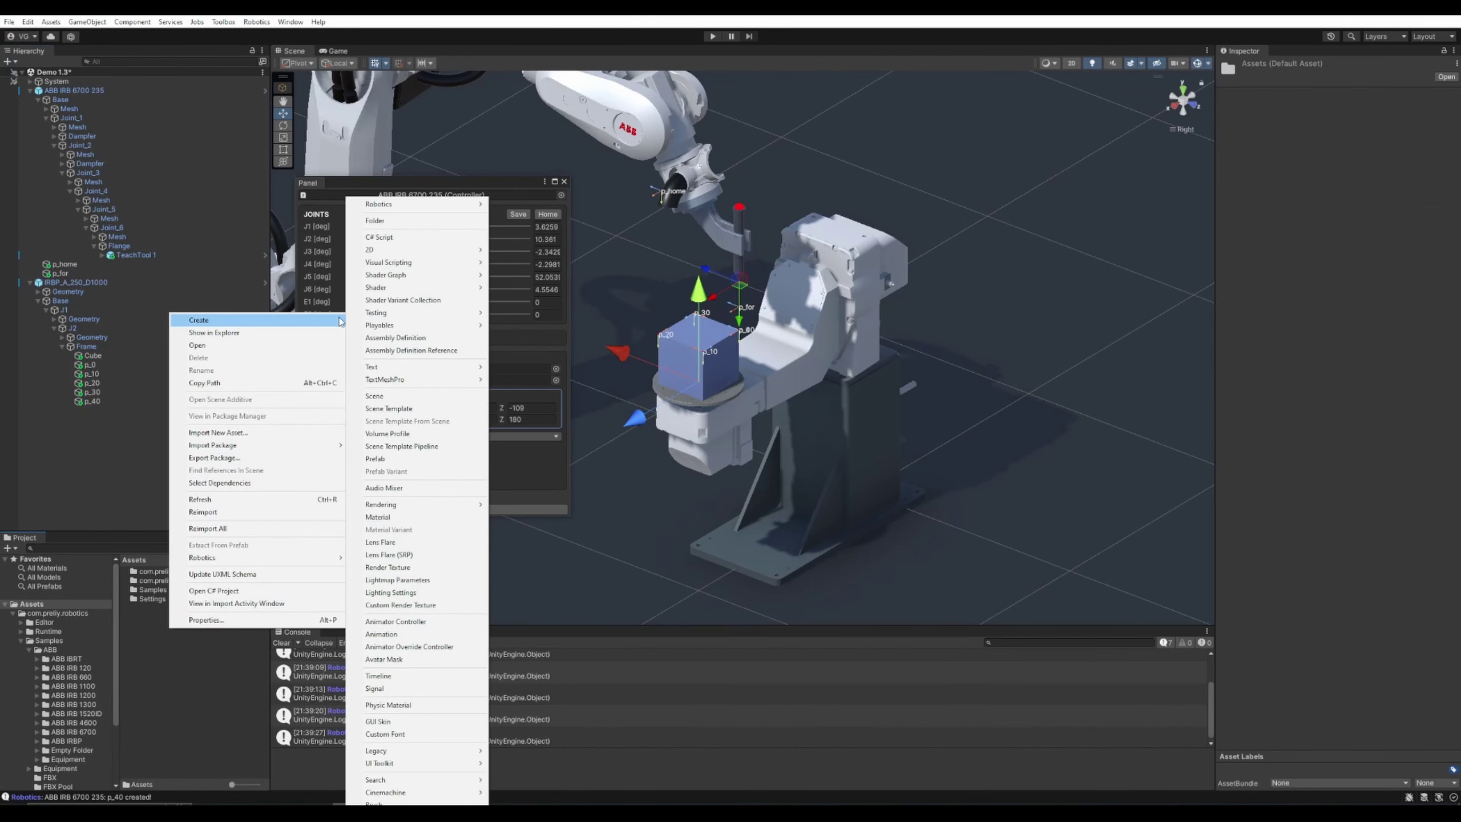
{"action": "mouse_move", "coordinate": [322, 558]}
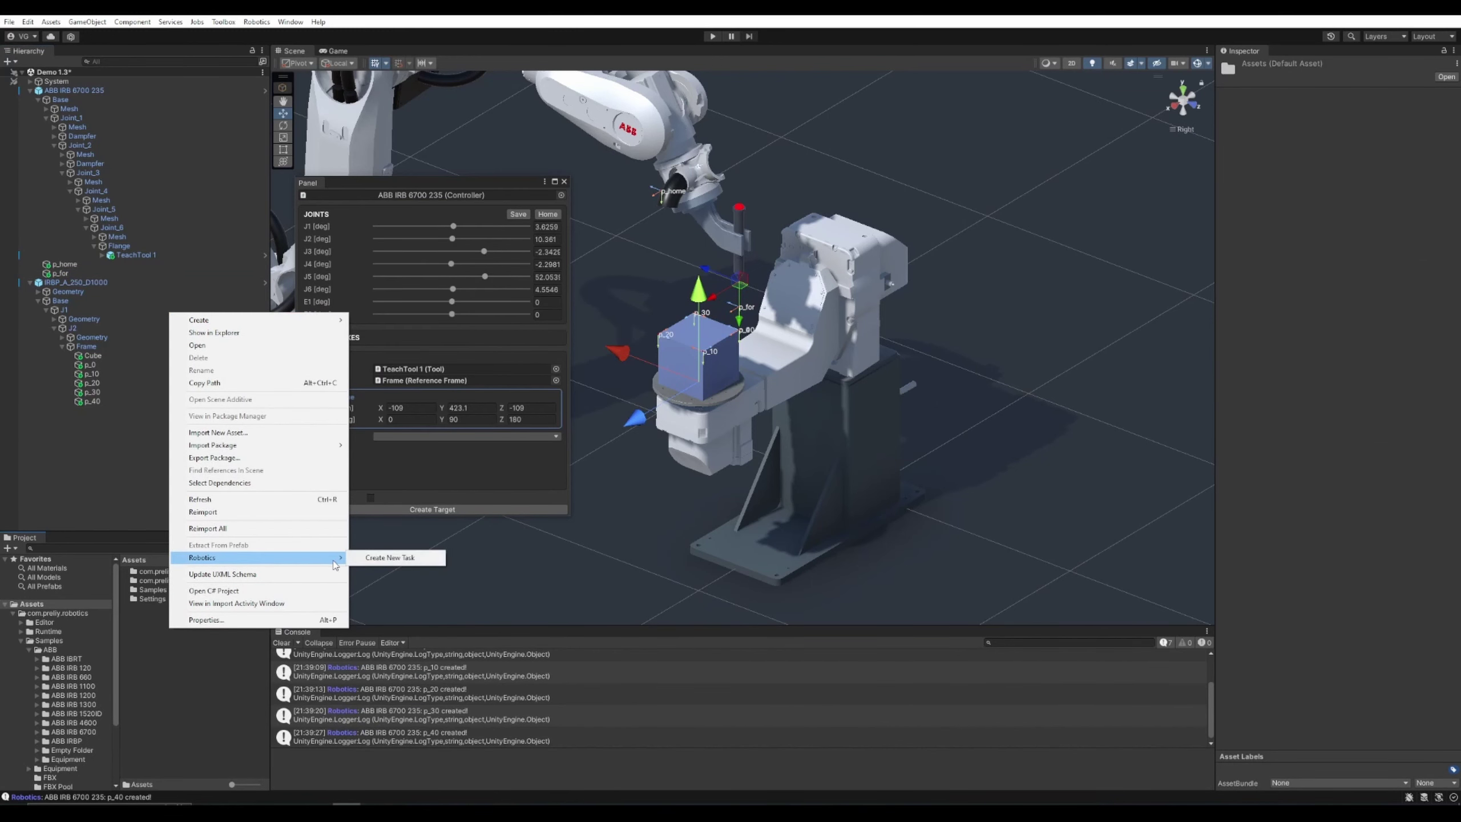
{"action": "left_click", "coordinate": [374, 559]}
{"action": "type", "text": "Prog"}
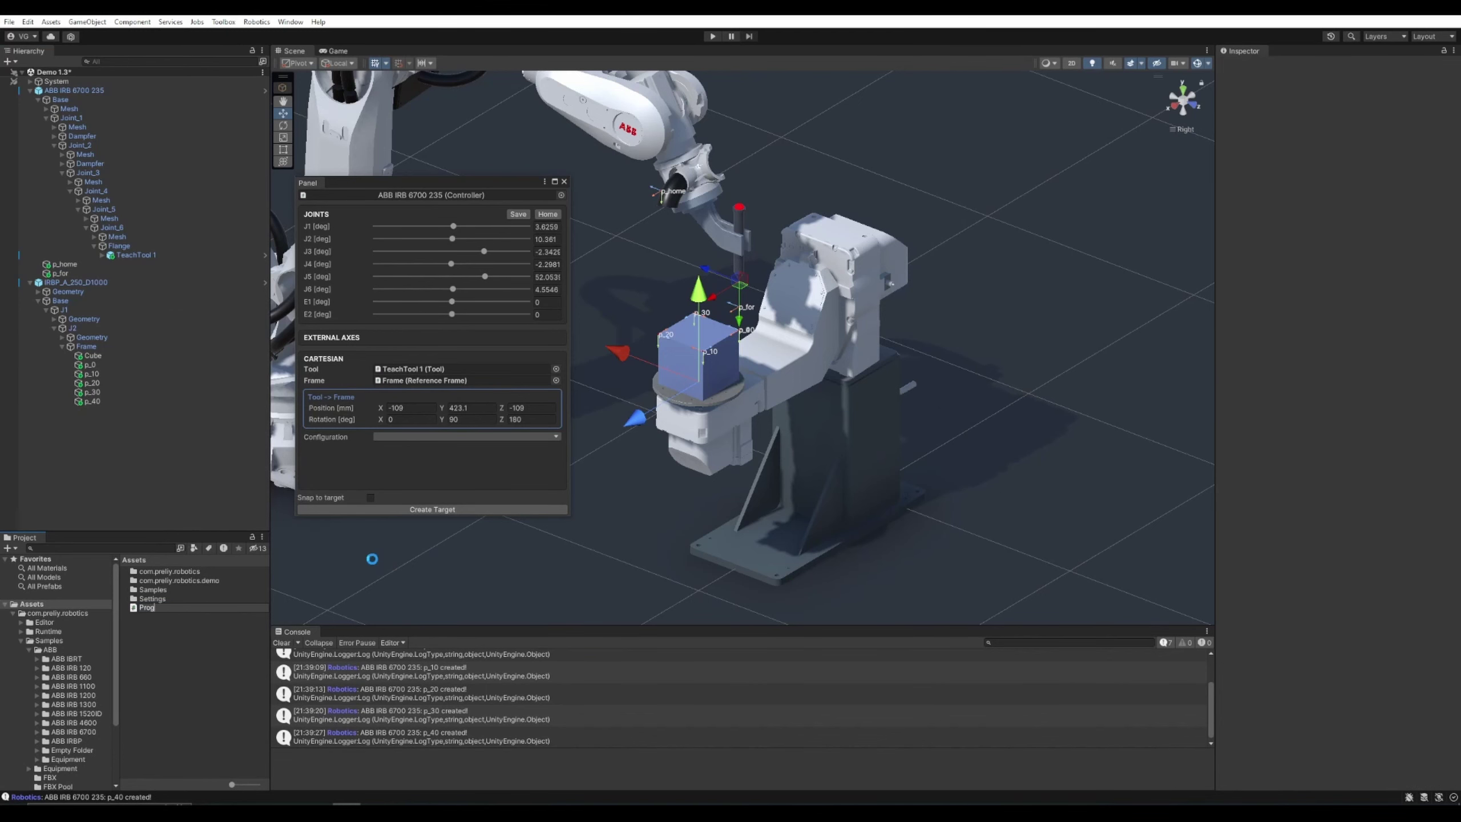
{"action": "key", "text": "Return"}
Step: Open Prog.cs and declare a public Target Home field in the class
{"action": "double_click", "coordinate": [149, 608]}
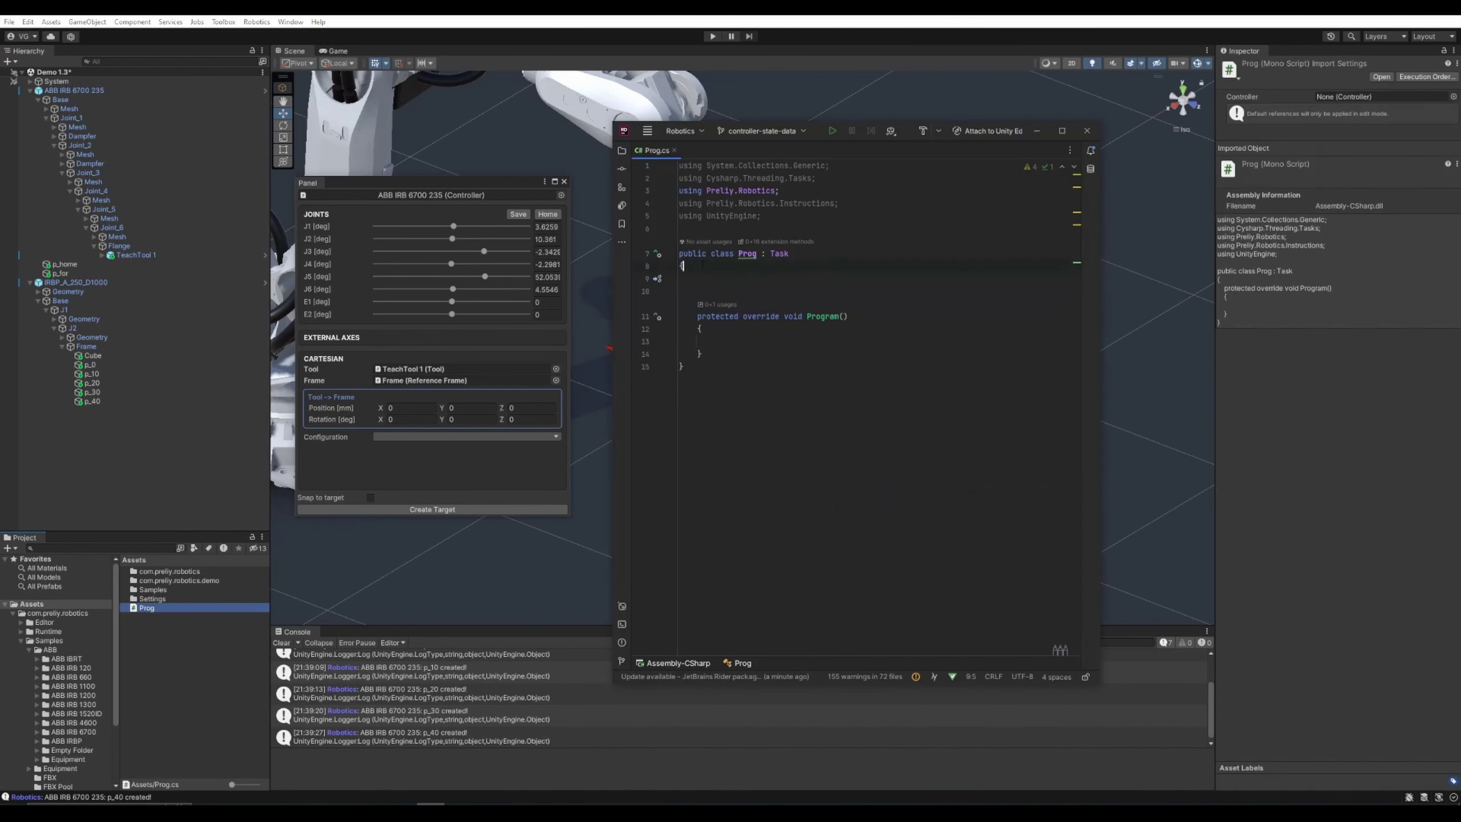
{"action": "key", "text": "Delete"}
{"action": "key", "text": "Delete"}
{"action": "key", "text": "Return"}
{"action": "key", "text": "Return"}
{"action": "type", "text": "public Tar"}
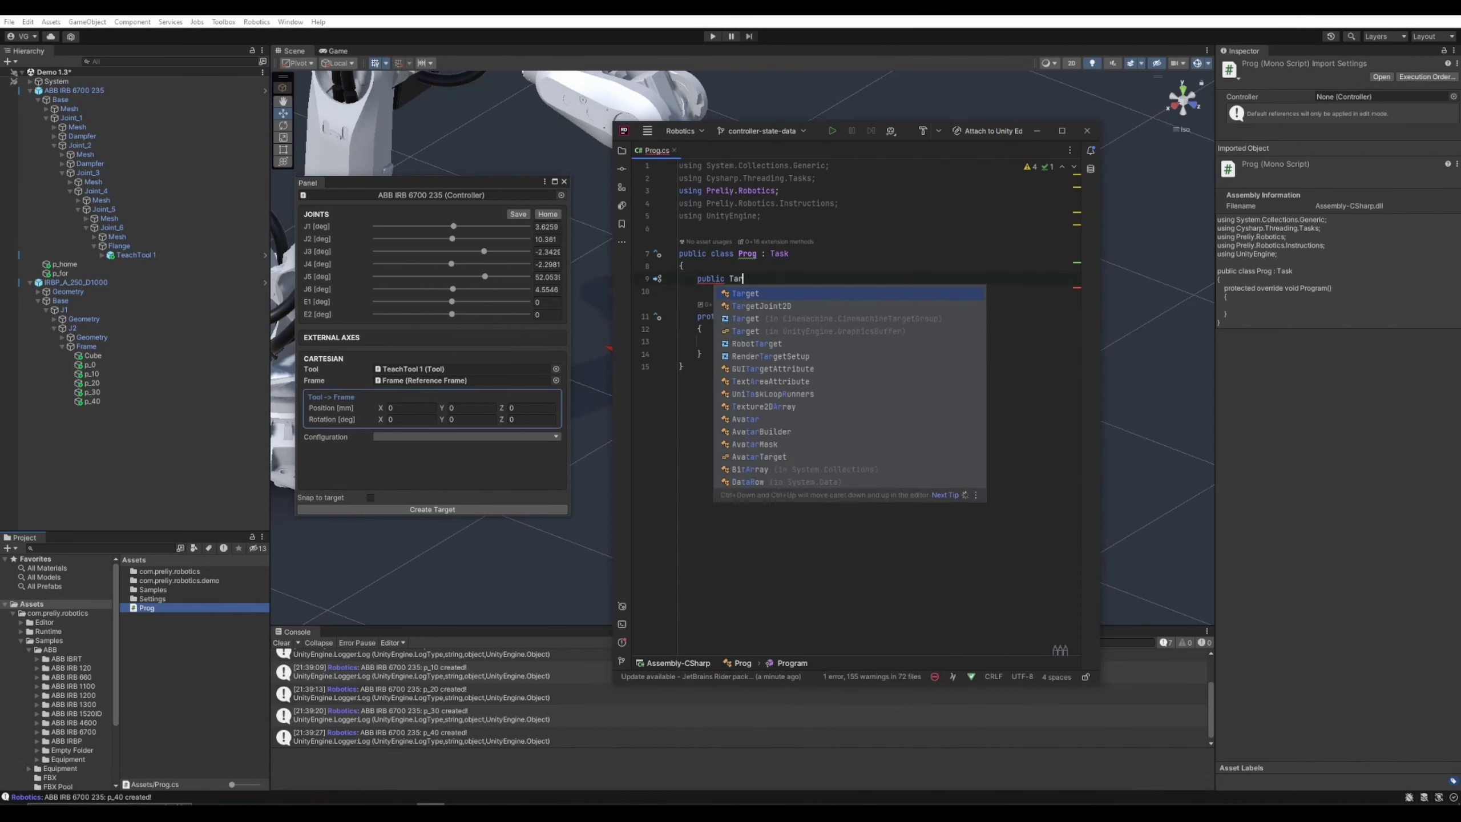
{"action": "type", "text": "get Home"}
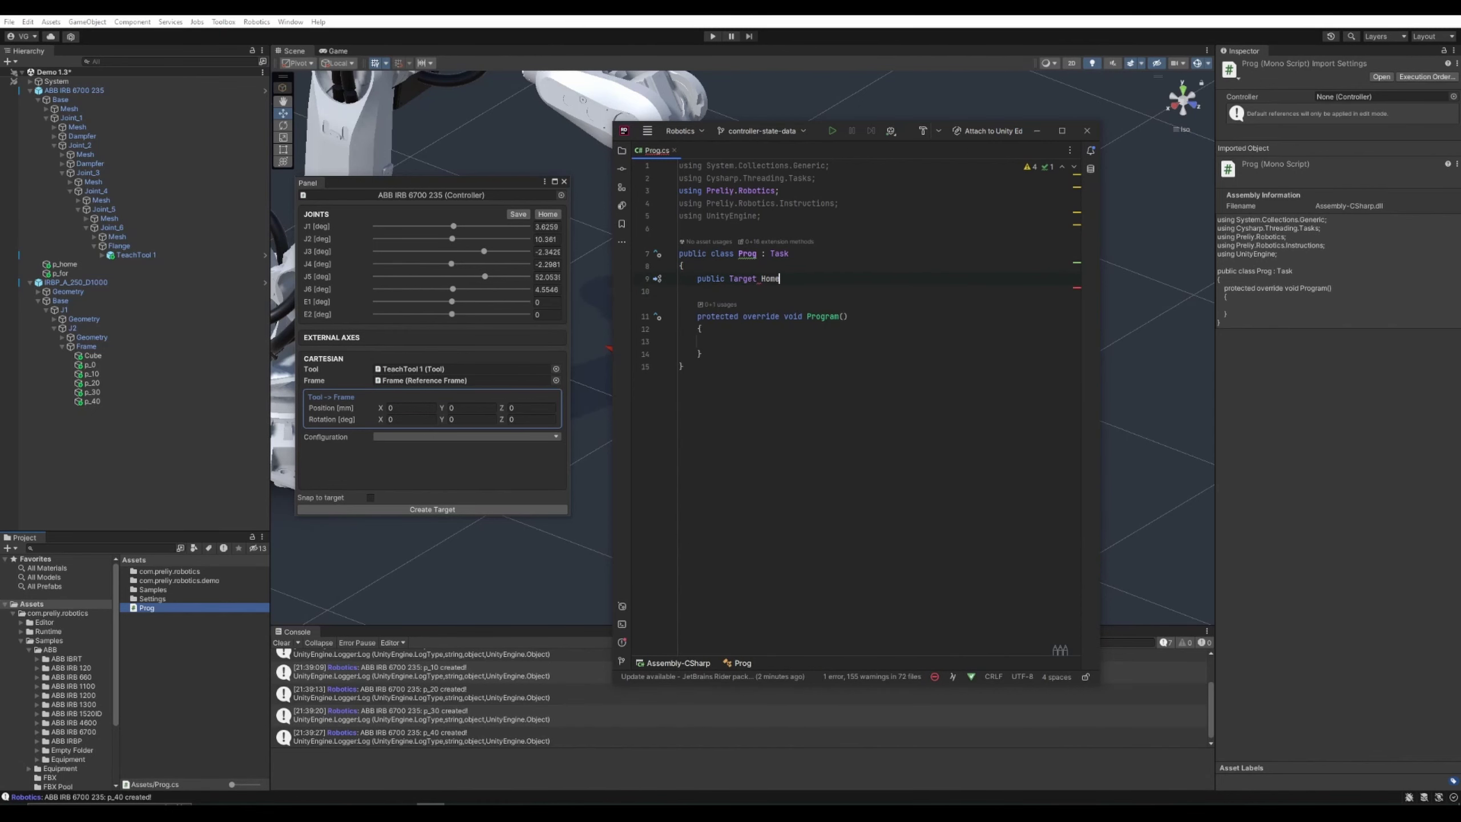
{"action": "type", "text": ";"}
{"action": "key", "text": "Return"}
Step: Add a public Target Input field and a public List<Target> Targets field
{"action": "type", "text": "publ"}
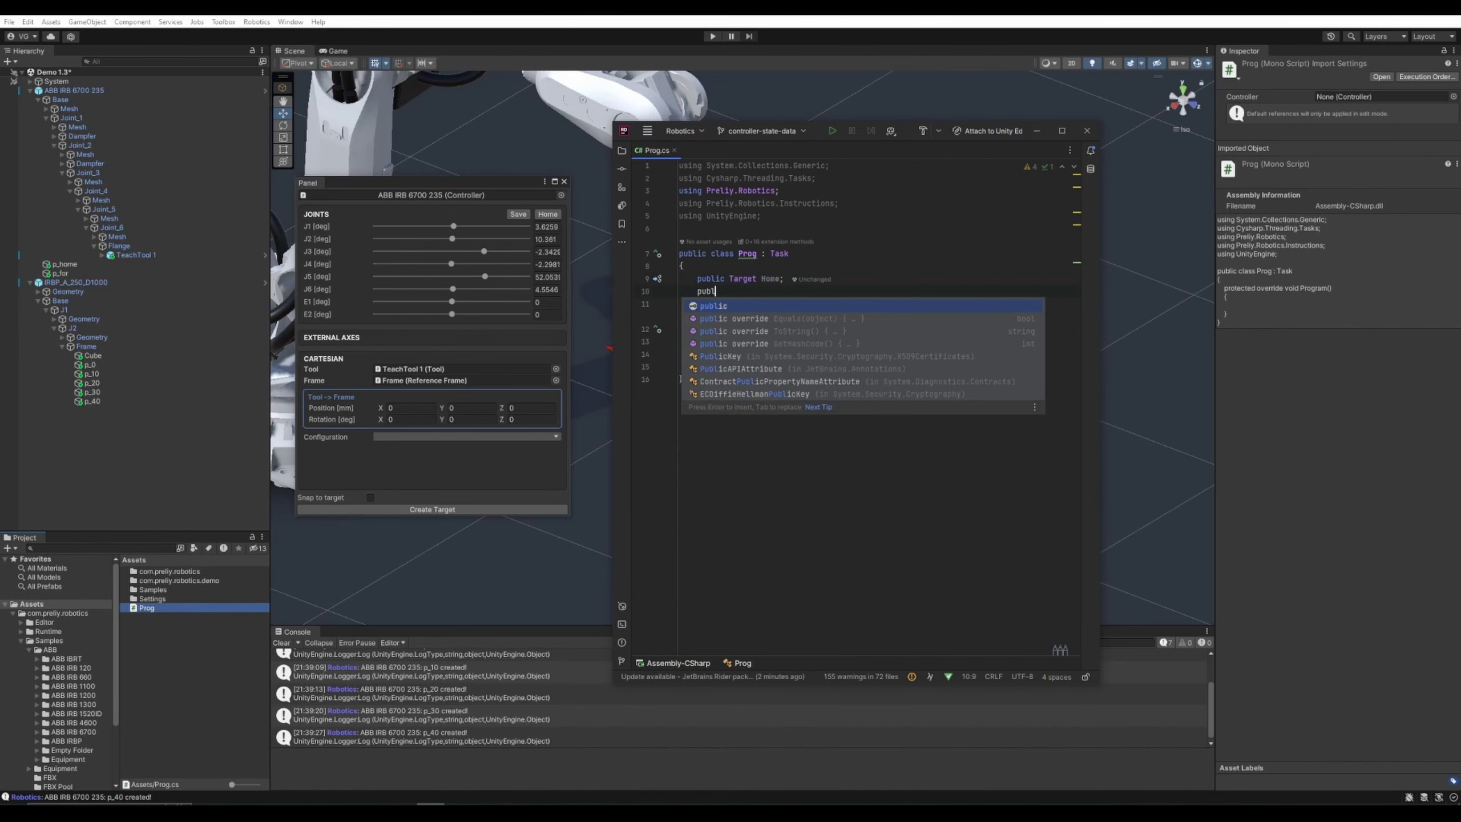
{"action": "key", "text": "Escape"}
{"action": "key", "text": "Up"}
{"action": "key", "text": "ctrl+d"}
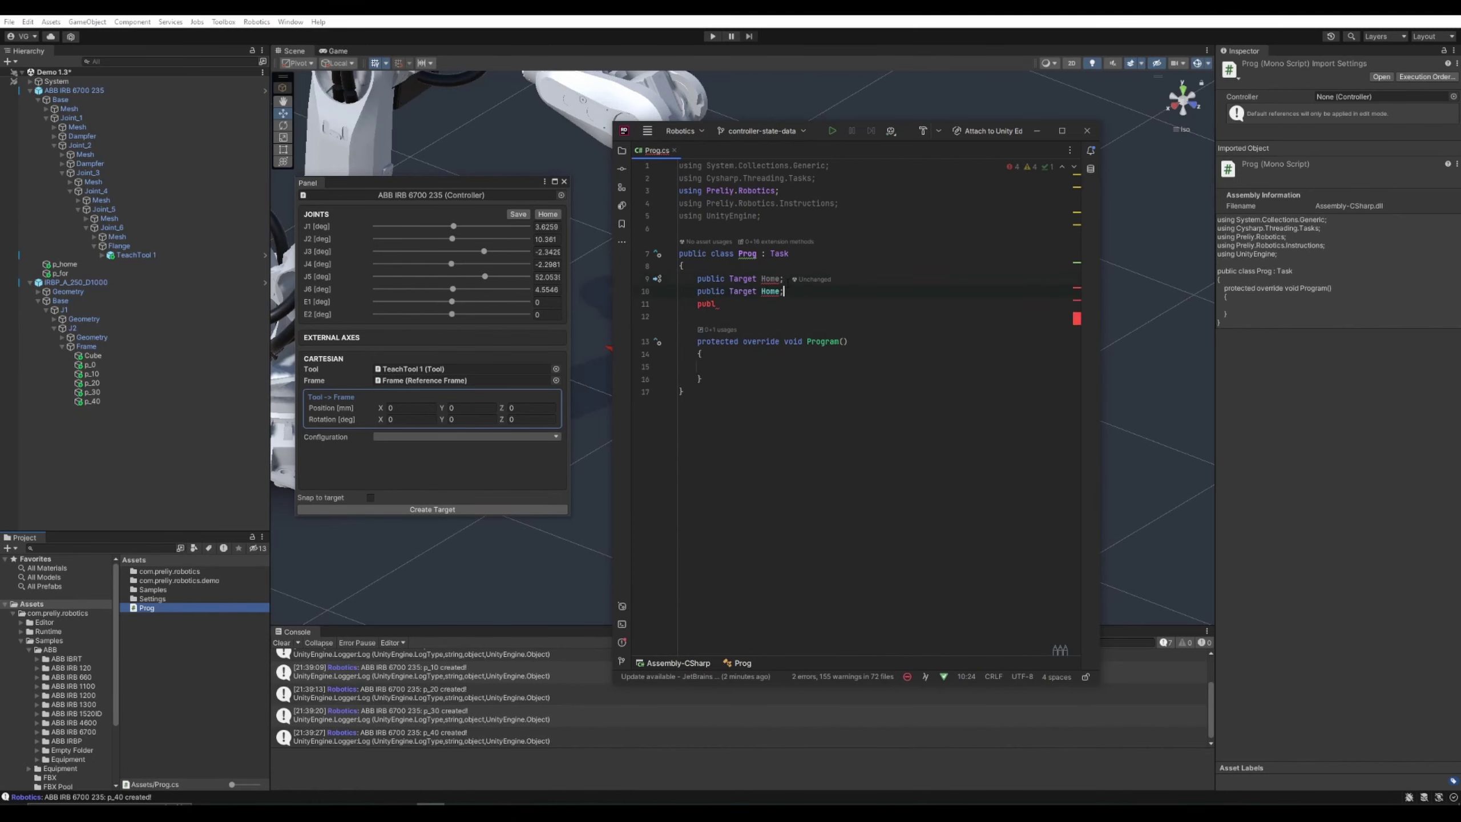
{"action": "key", "text": "ctrl+w"}
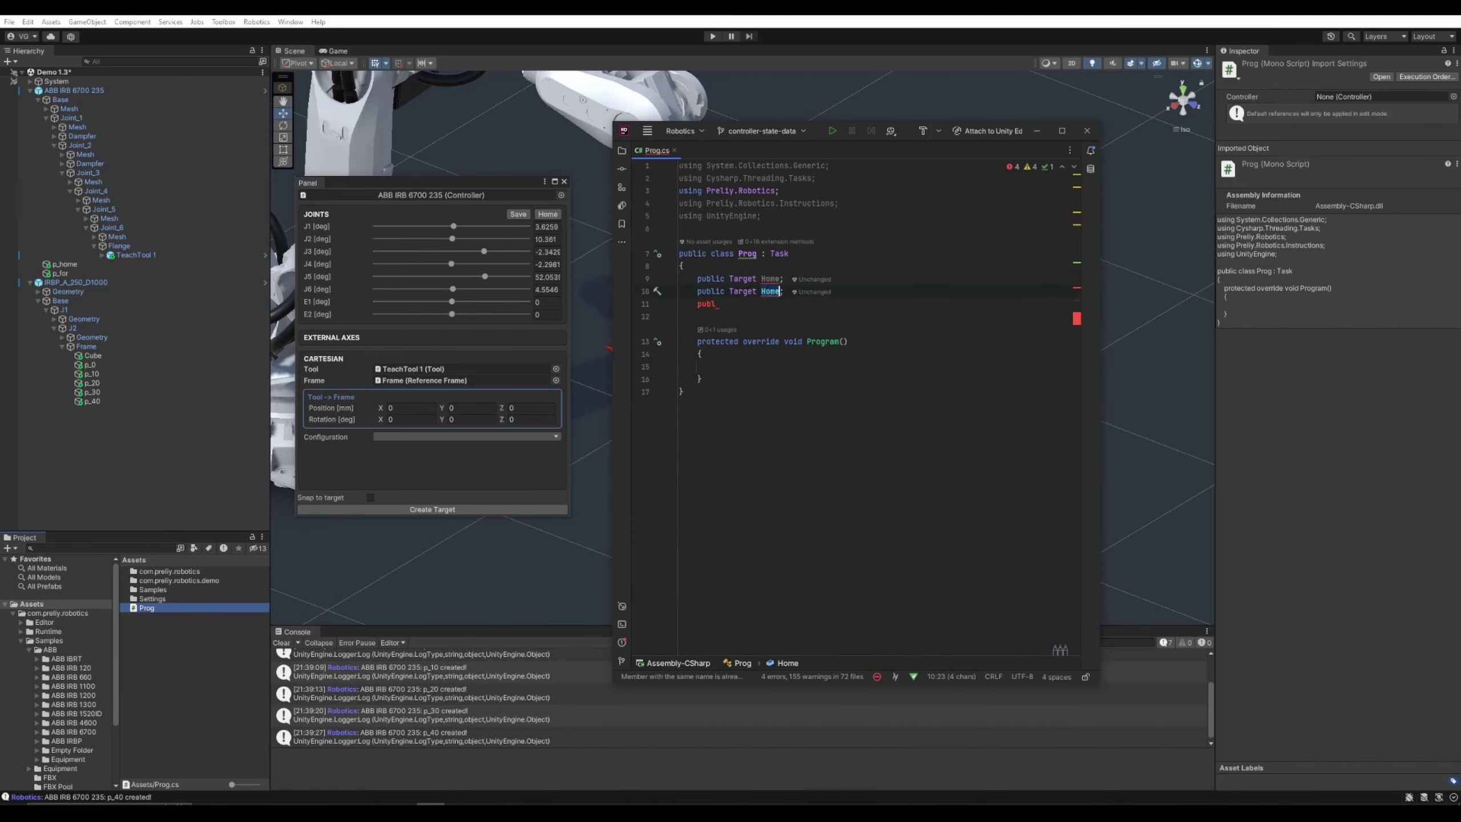
{"action": "type", "text": "End"}
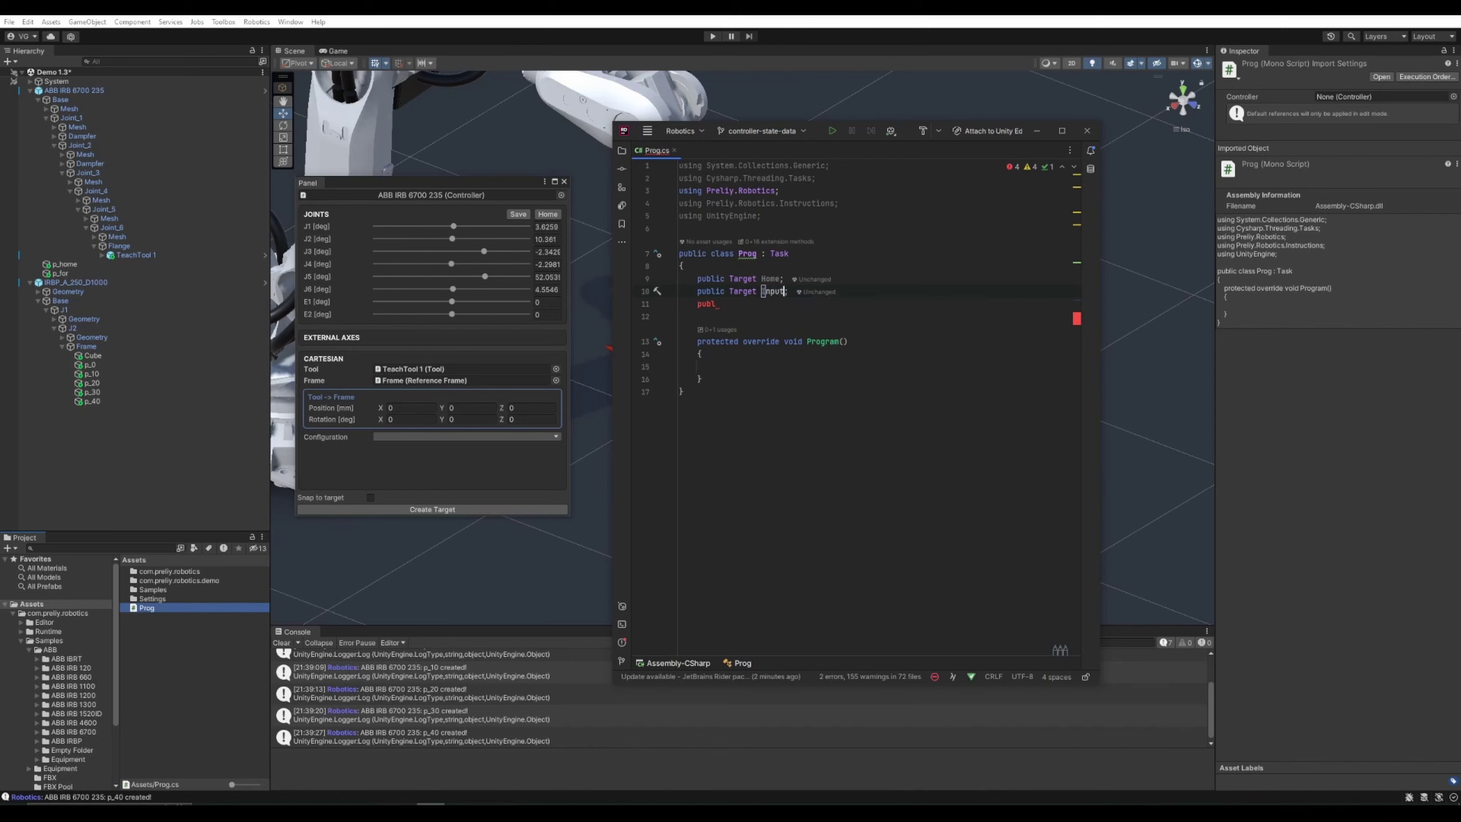
{"action": "key", "text": "BackSpace"}
{"action": "left_click", "coordinate": [732, 304]}
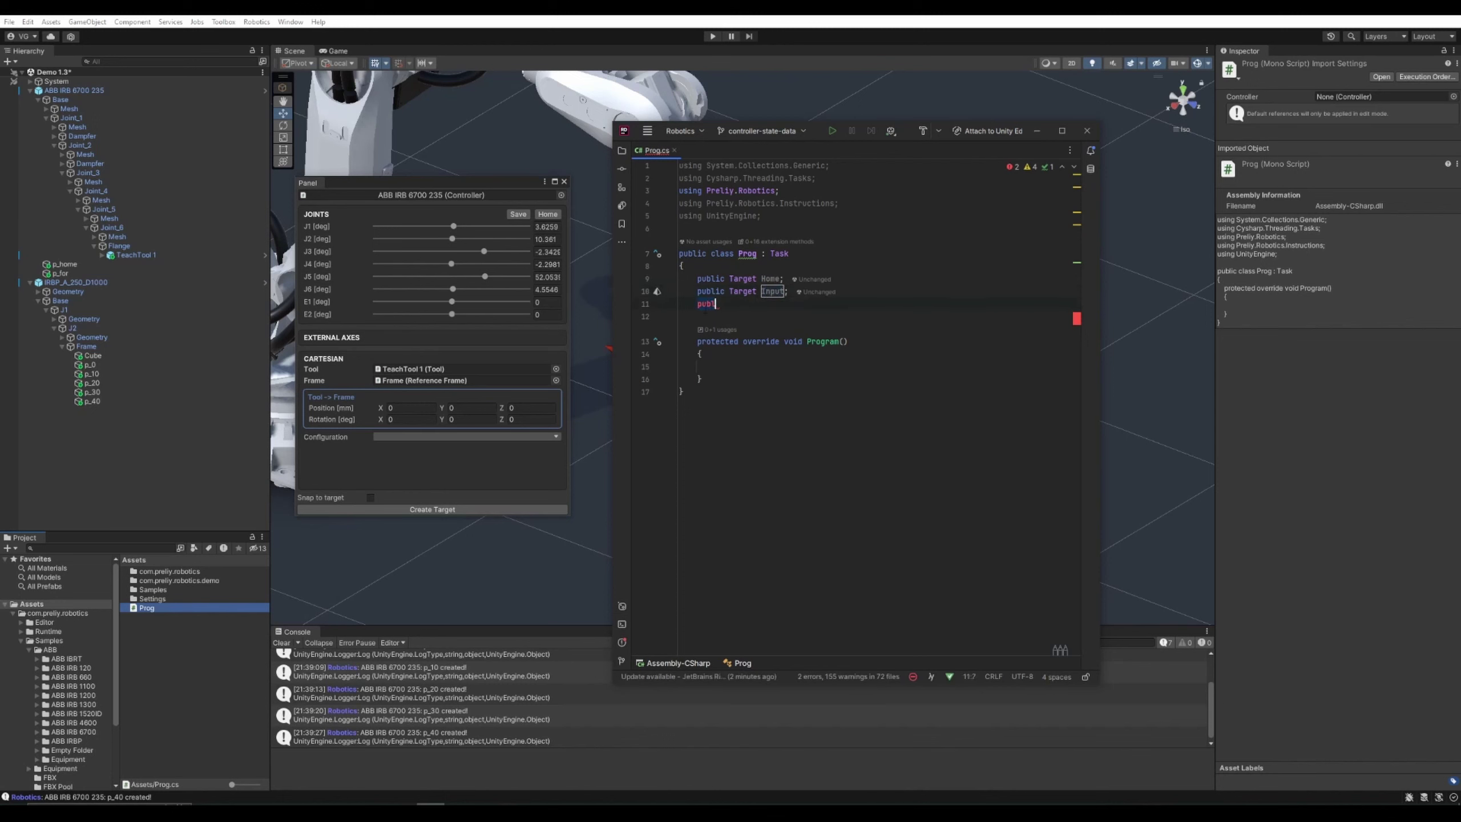
{"action": "type", "text": "ic L"}
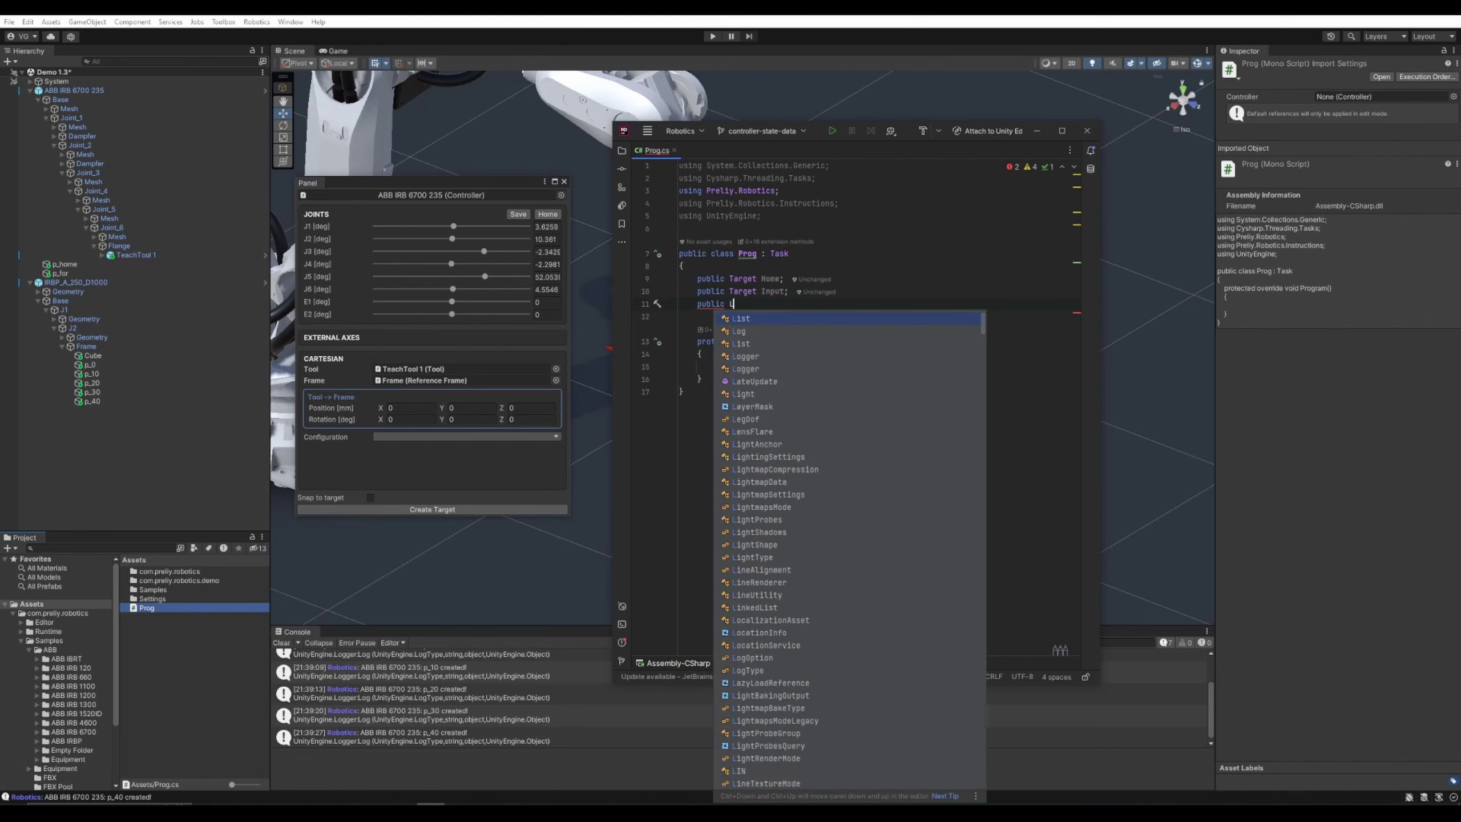
{"action": "type", "text": "ist<Tar"}
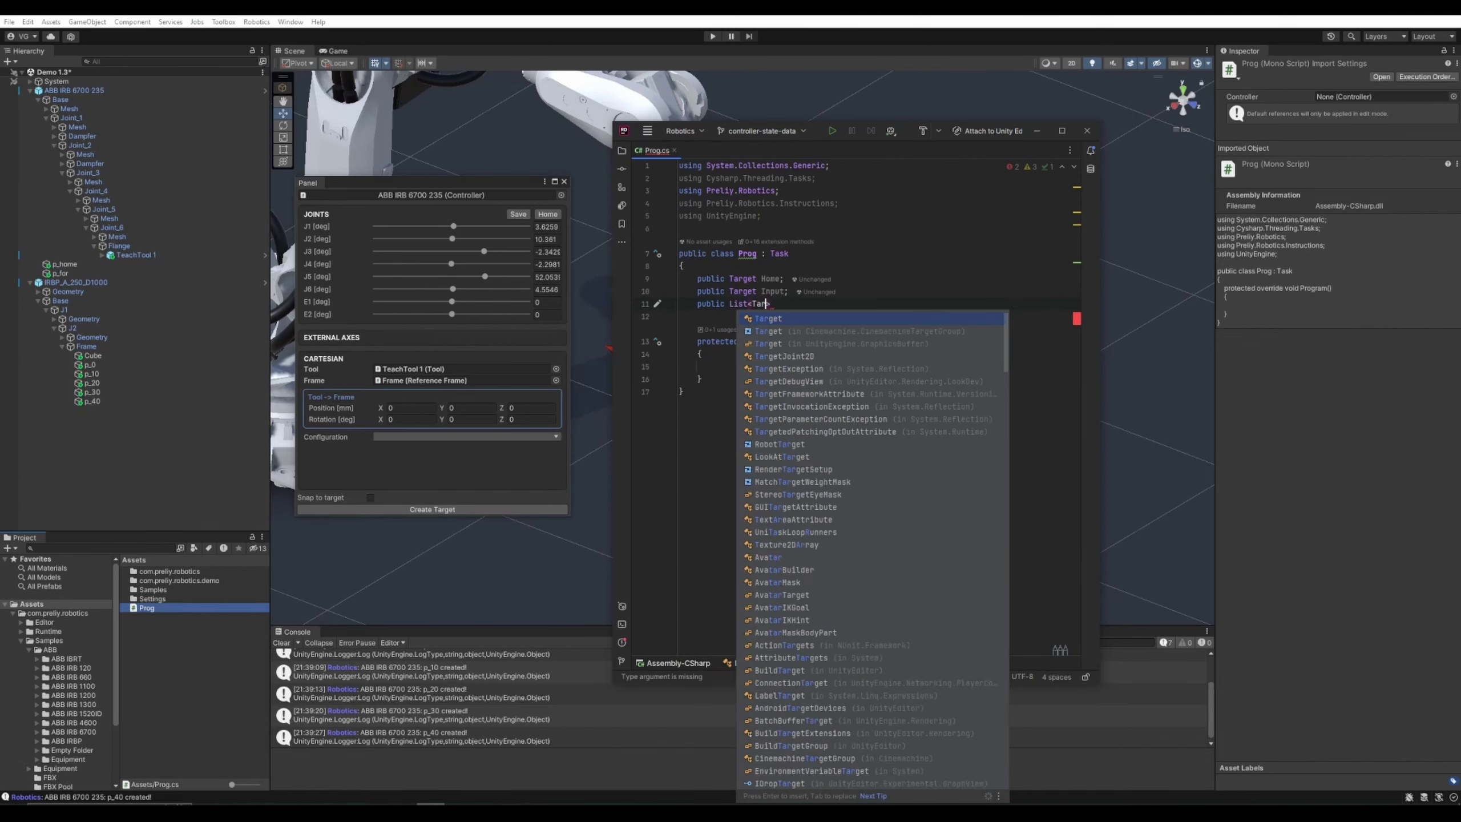
{"action": "type", "text": "get> Targets"}
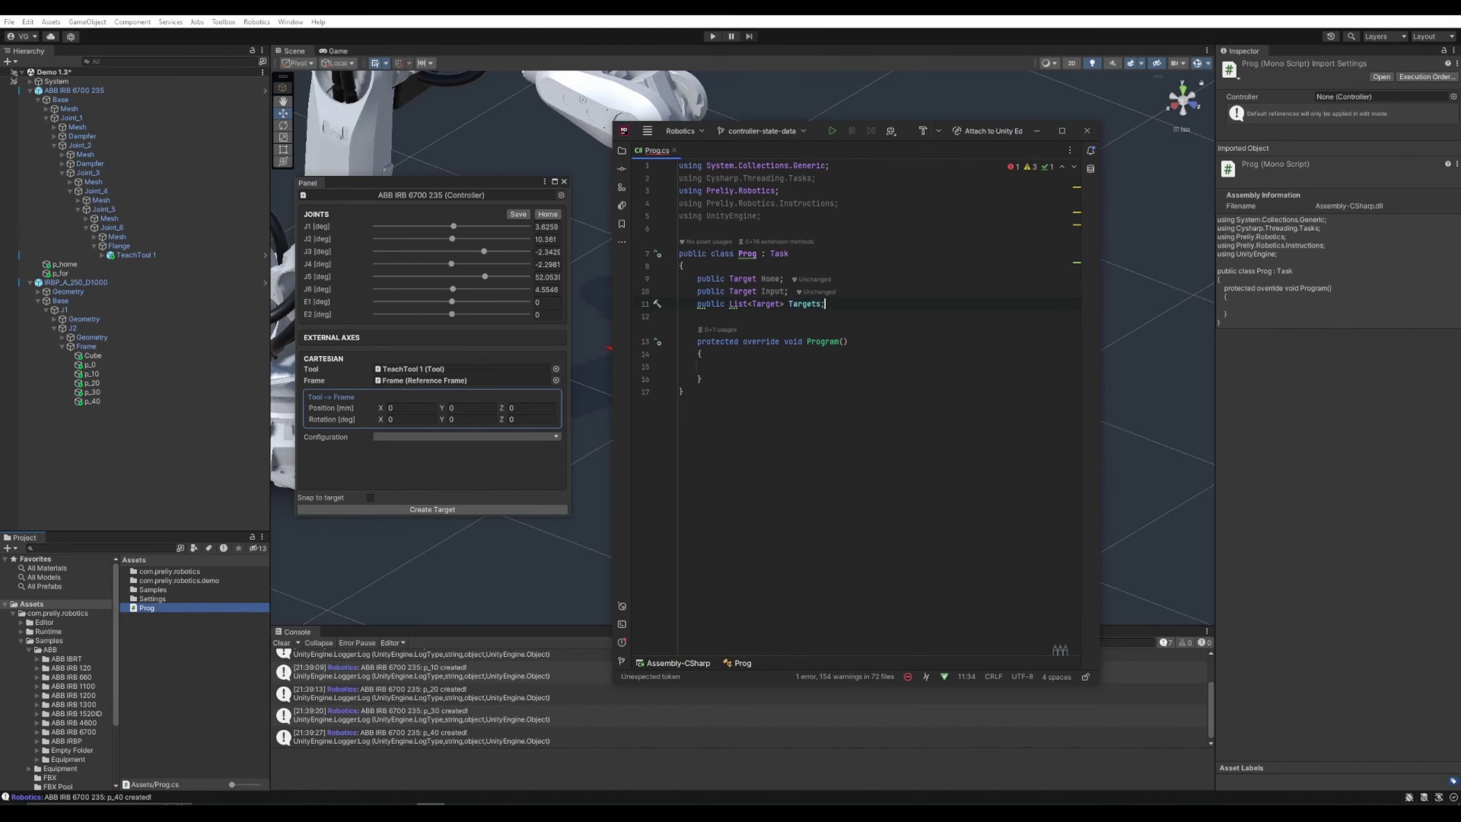
{"action": "type", "text": ";"}
Step: Write PTP(Home) and PTP(Input) moves at the start of Program()
{"action": "left_click", "coordinate": [716, 367]}
{"action": "type", "text": "th"}
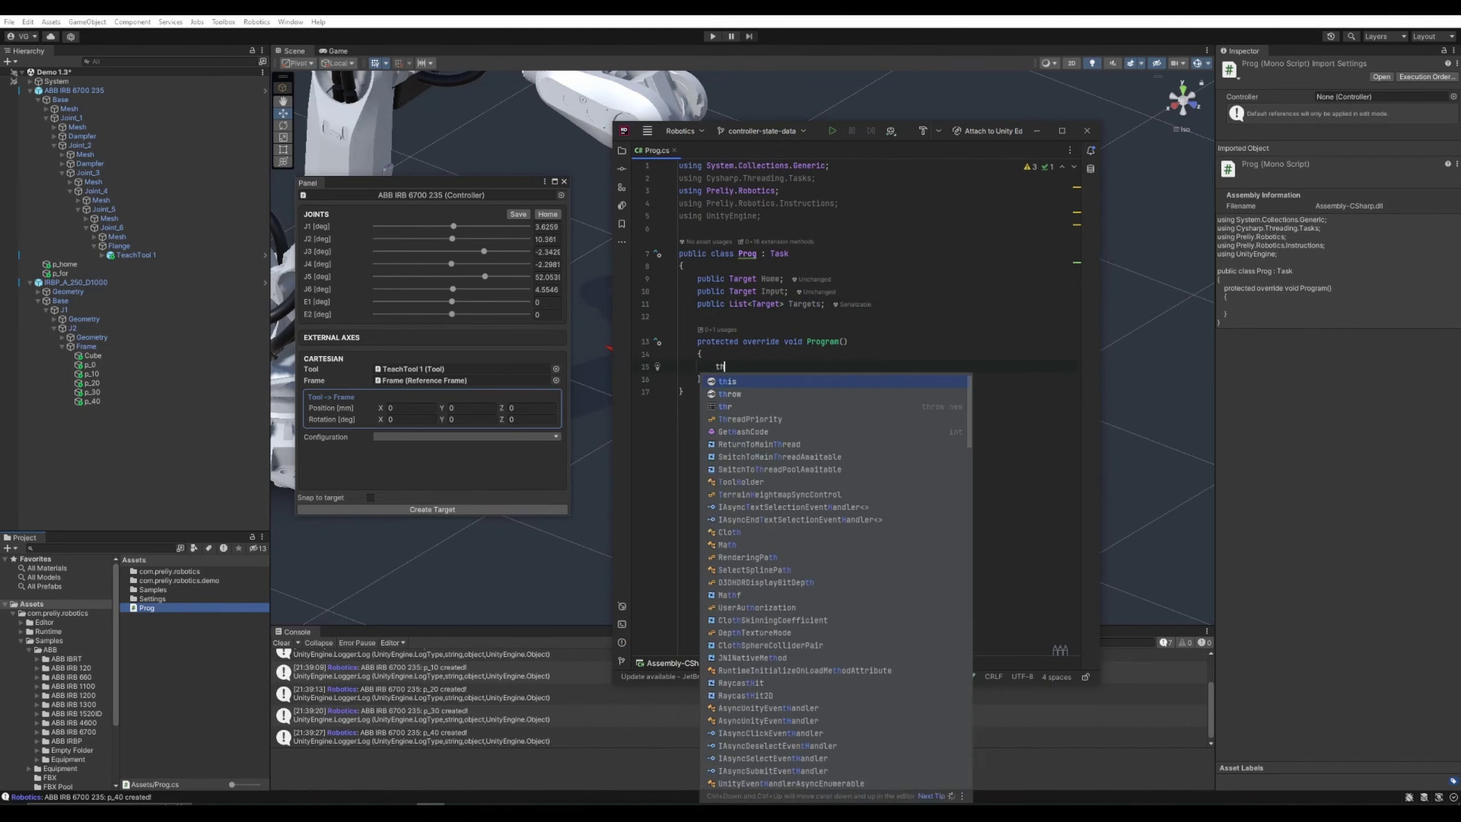
{"action": "type", "text": "is.PTP"}
{"action": "key", "text": "Return"}
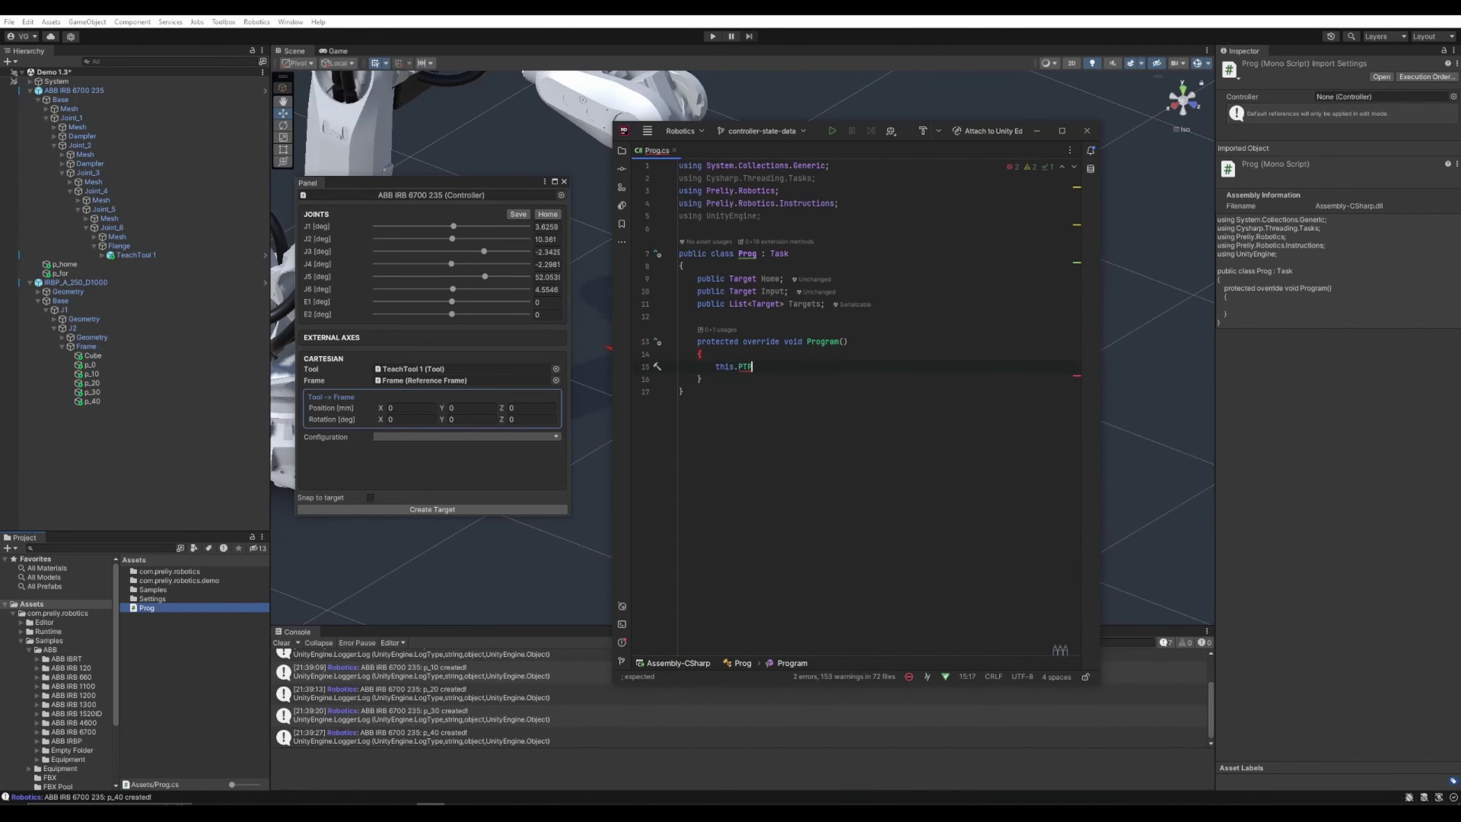
{"action": "type", "text": "Home"}
{"action": "left_click", "coordinate": [801, 366]}
{"action": "type", "text": ";"}
{"action": "key", "text": "ctrl+d"}
{"action": "double_click", "coordinate": [759, 380]}
{"action": "type", "text": "Input"}
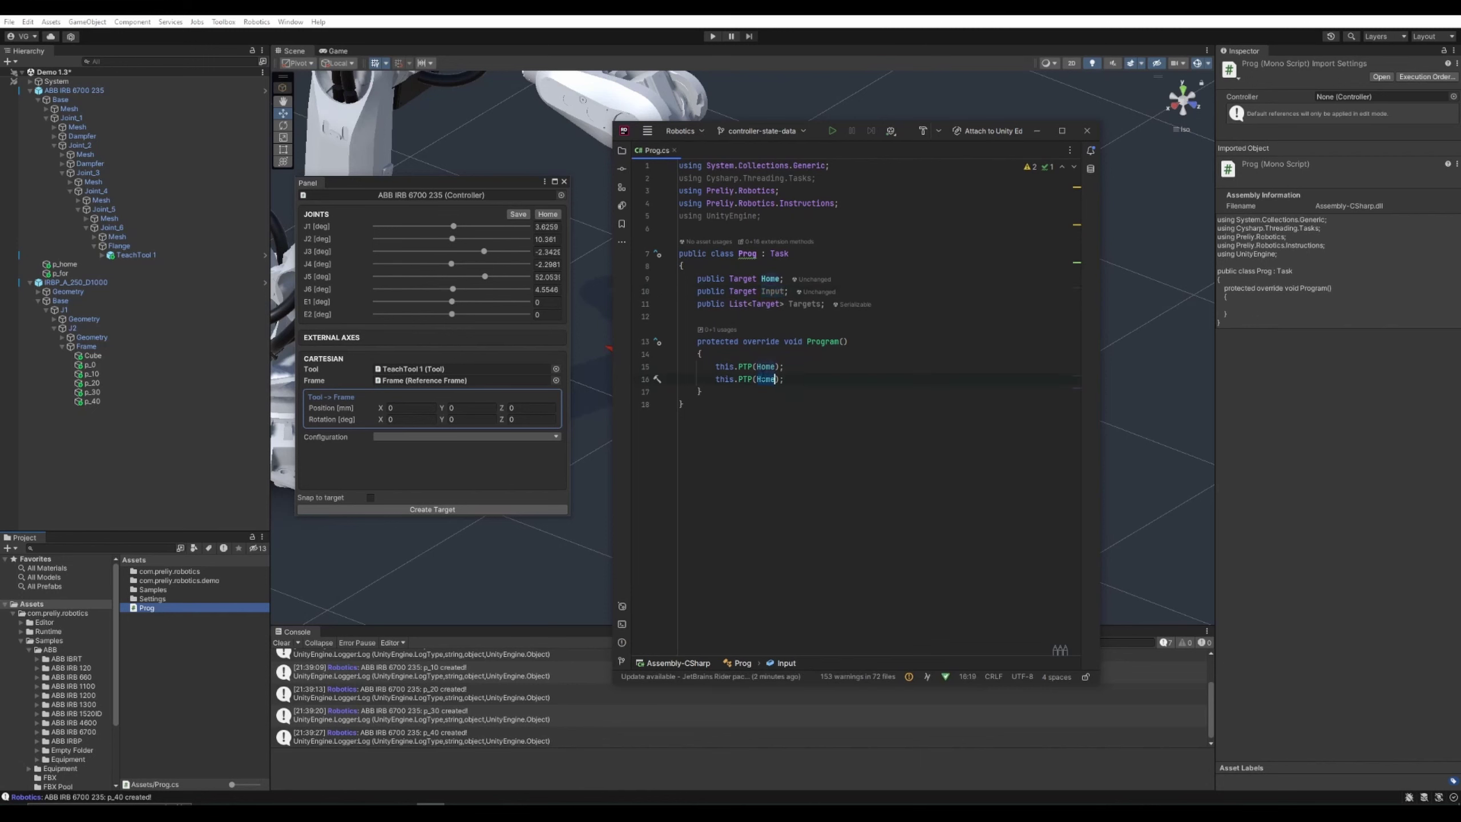
{"action": "left_click", "coordinate": [802, 380]}
Step: Add a foreach loop over Targets that calls LIN(target) for each target
{"action": "key", "text": "Return"}
{"action": "type", "text": "foreach"}
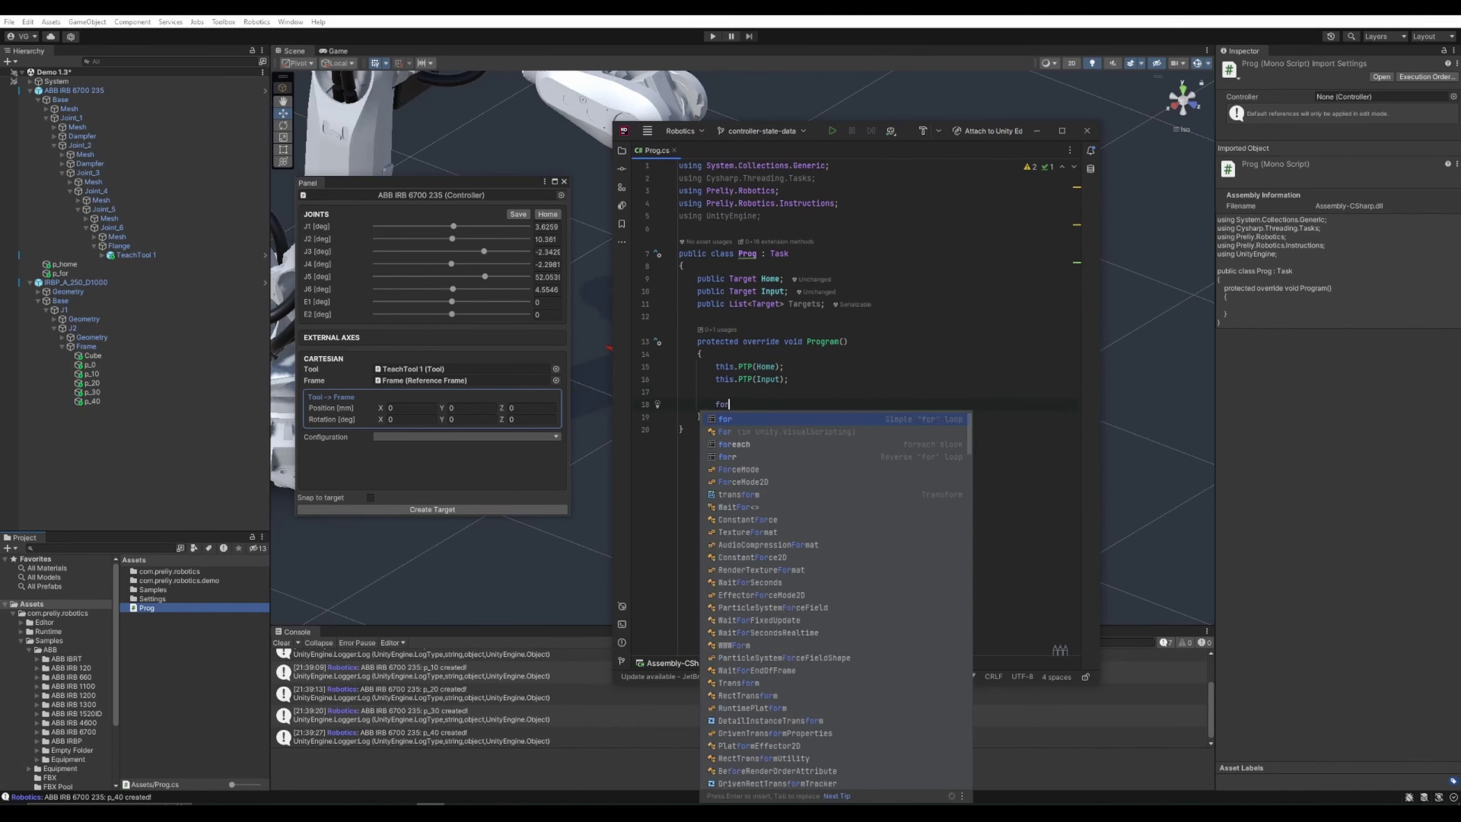
{"action": "key", "text": "Tab"}
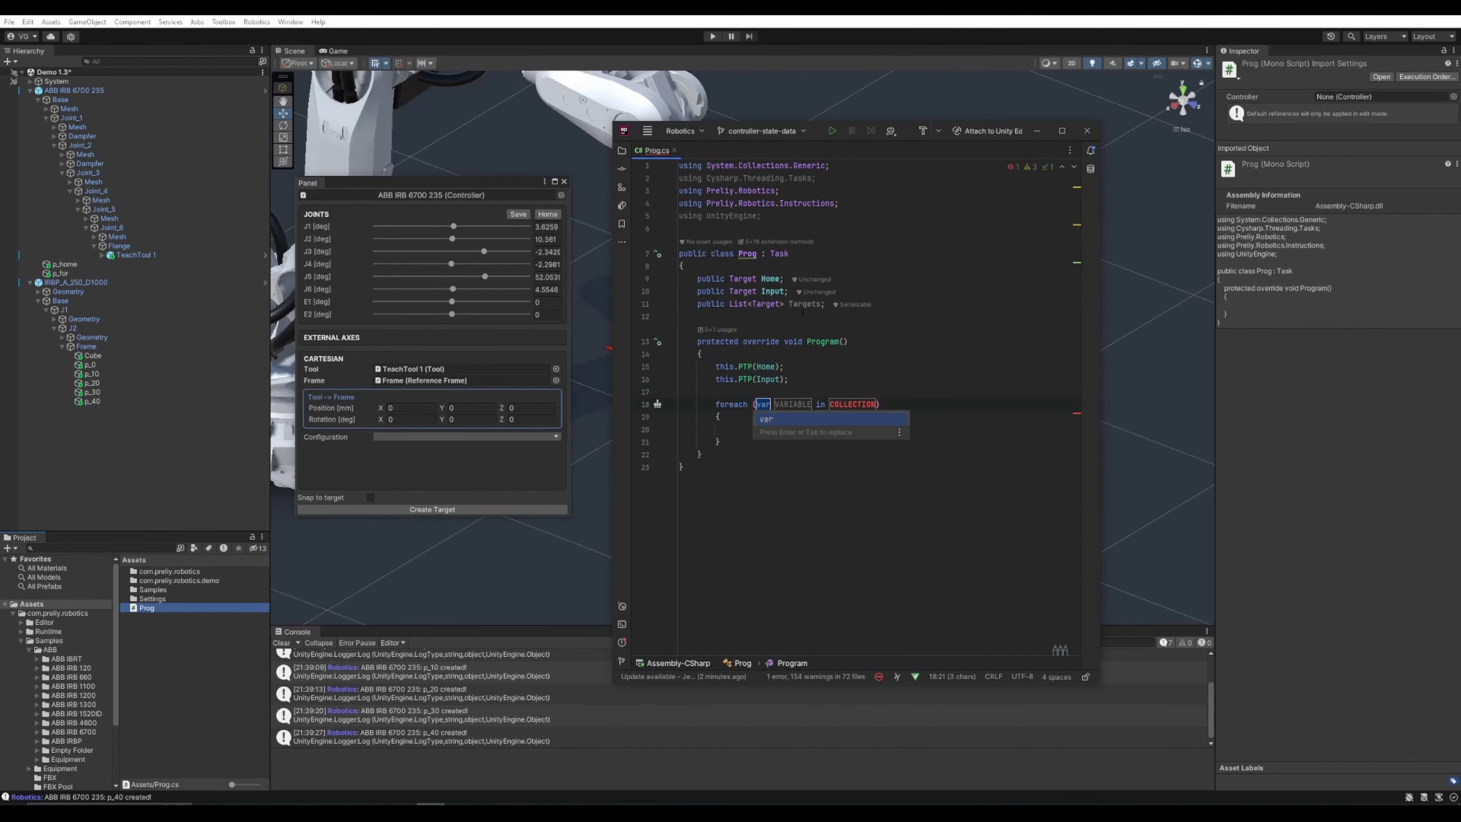
{"action": "key", "text": "Tab"}
{"action": "key", "text": "Tab"}
{"action": "key", "text": "Tab"}
{"action": "type", "text": "ta"}
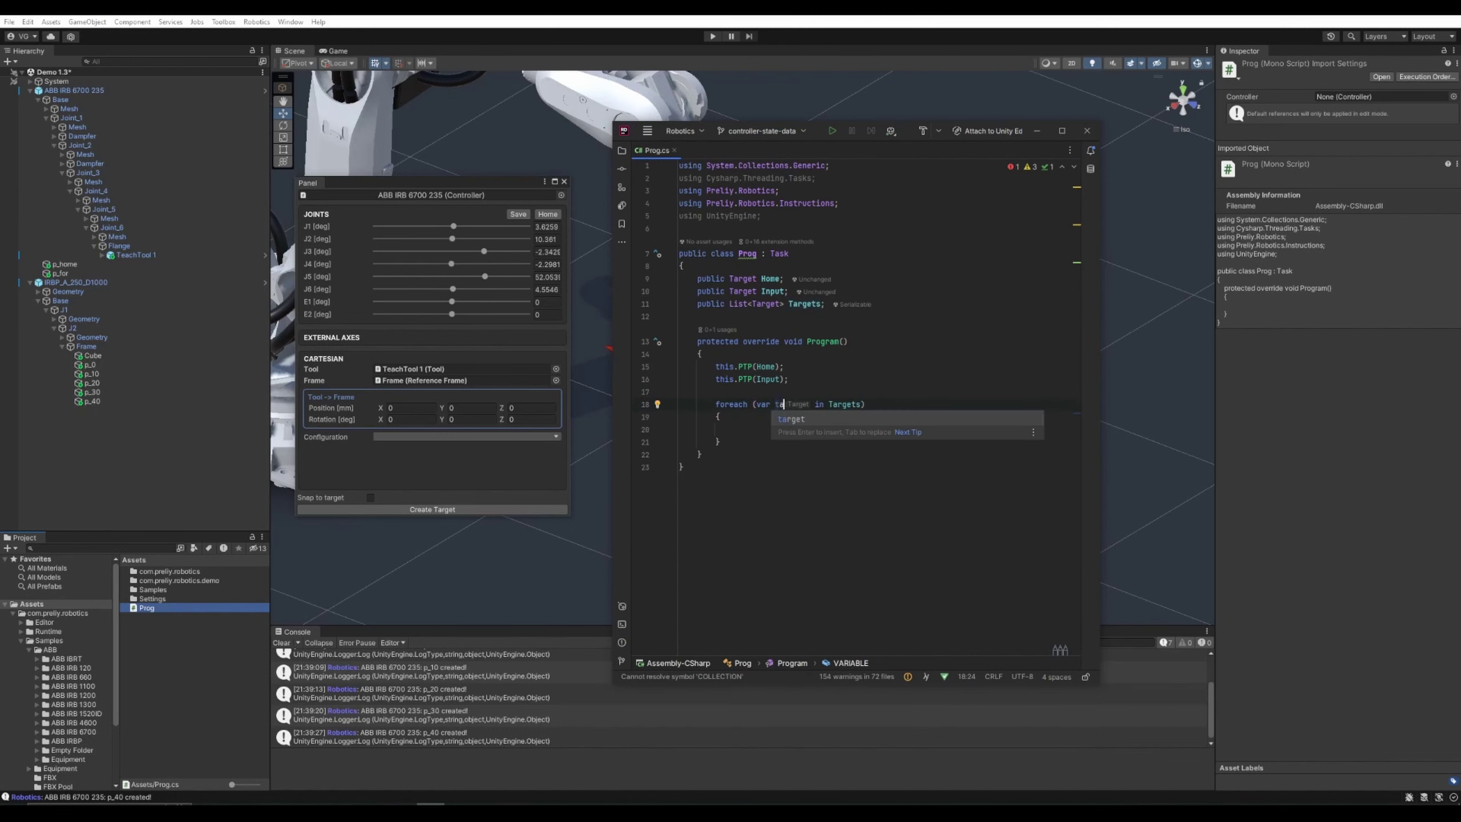
{"action": "key", "text": "Return"}
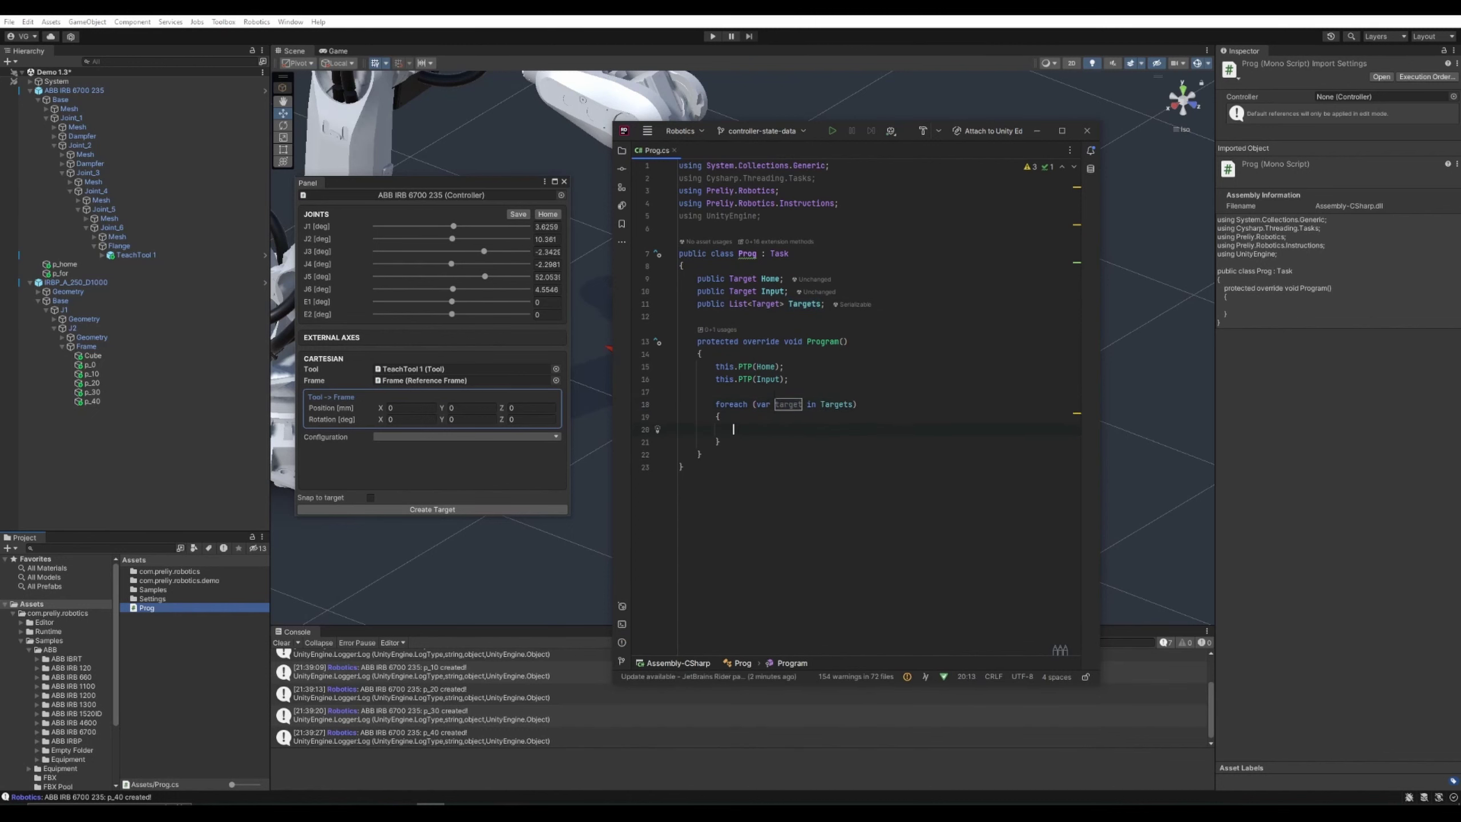
{"action": "key", "text": "ctrl+c"}
{"action": "left_click", "coordinate": [748, 429]}
{"action": "key", "text": "ctrl+v"}
{"action": "double_click", "coordinate": [762, 429]}
{"action": "type", "text": "LI"}
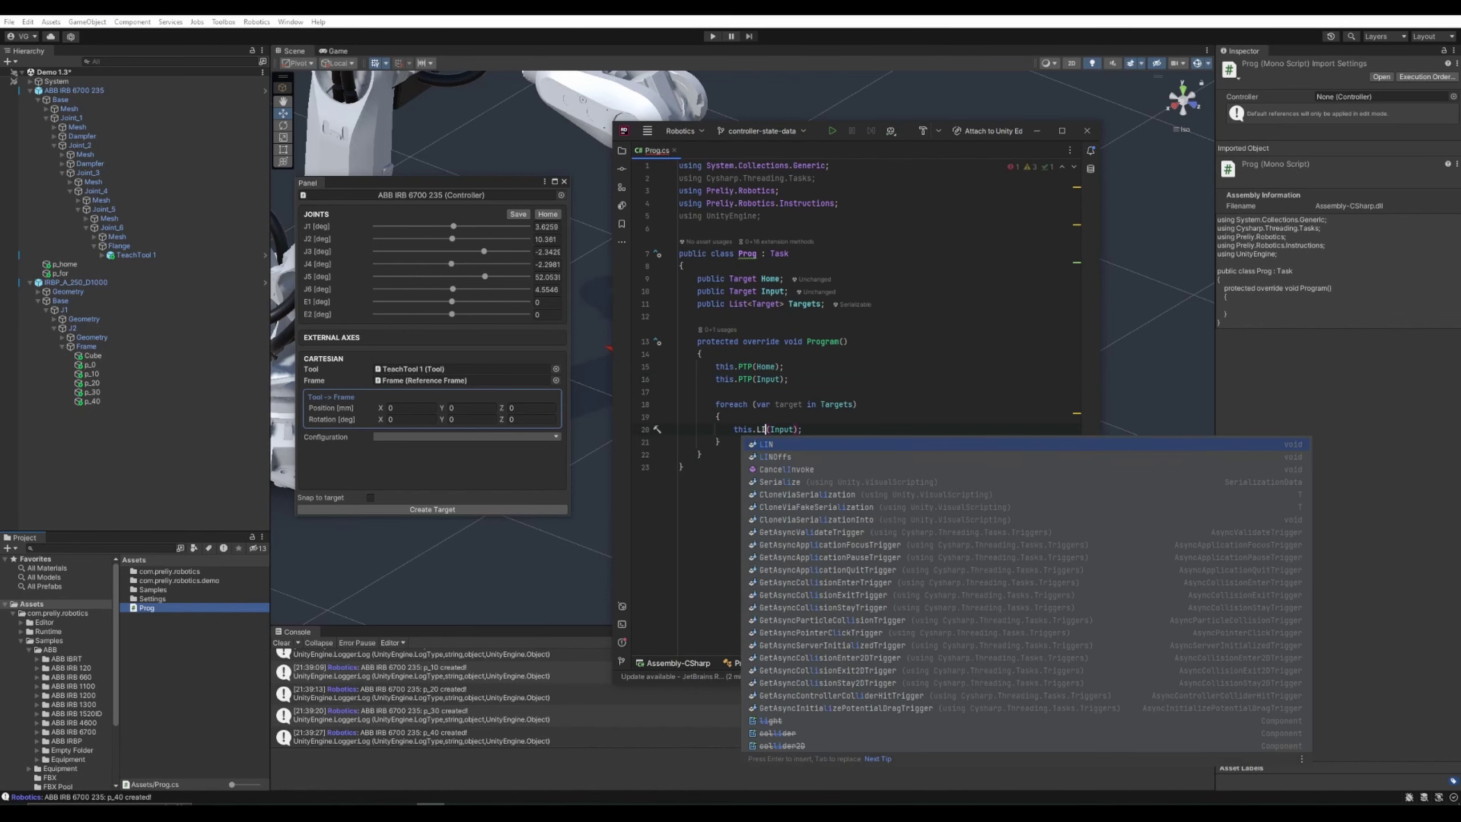
{"action": "key", "text": "Return"}
{"action": "double_click", "coordinate": [789, 429]}
{"action": "type", "text": "target"}
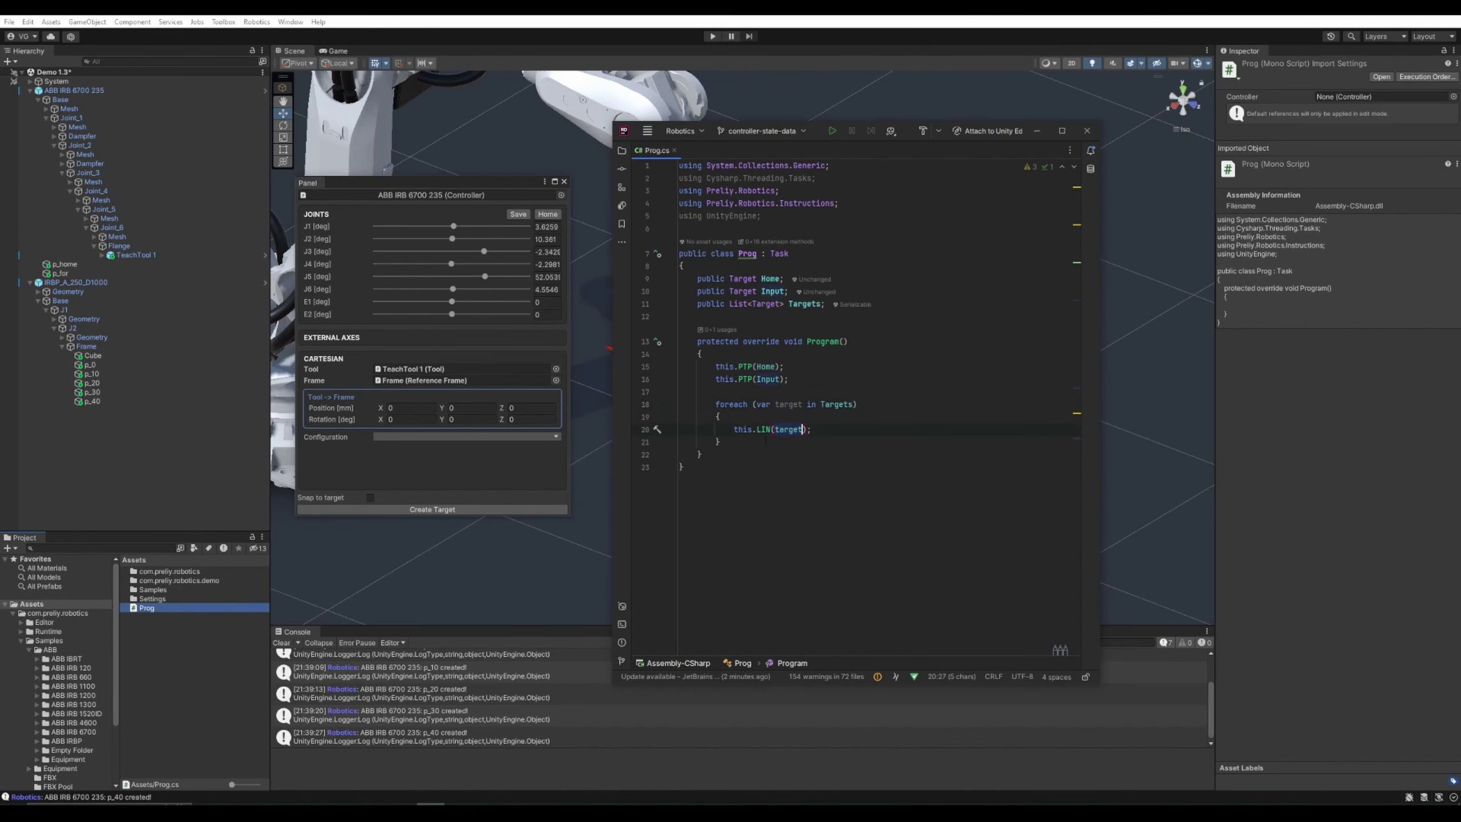
Step: Append PTP(Input) and PTP(Home) moves after the loop
{"action": "left_click", "coordinate": [765, 441]}
{"action": "key", "text": "Return"}
{"action": "key", "text": "Return"}
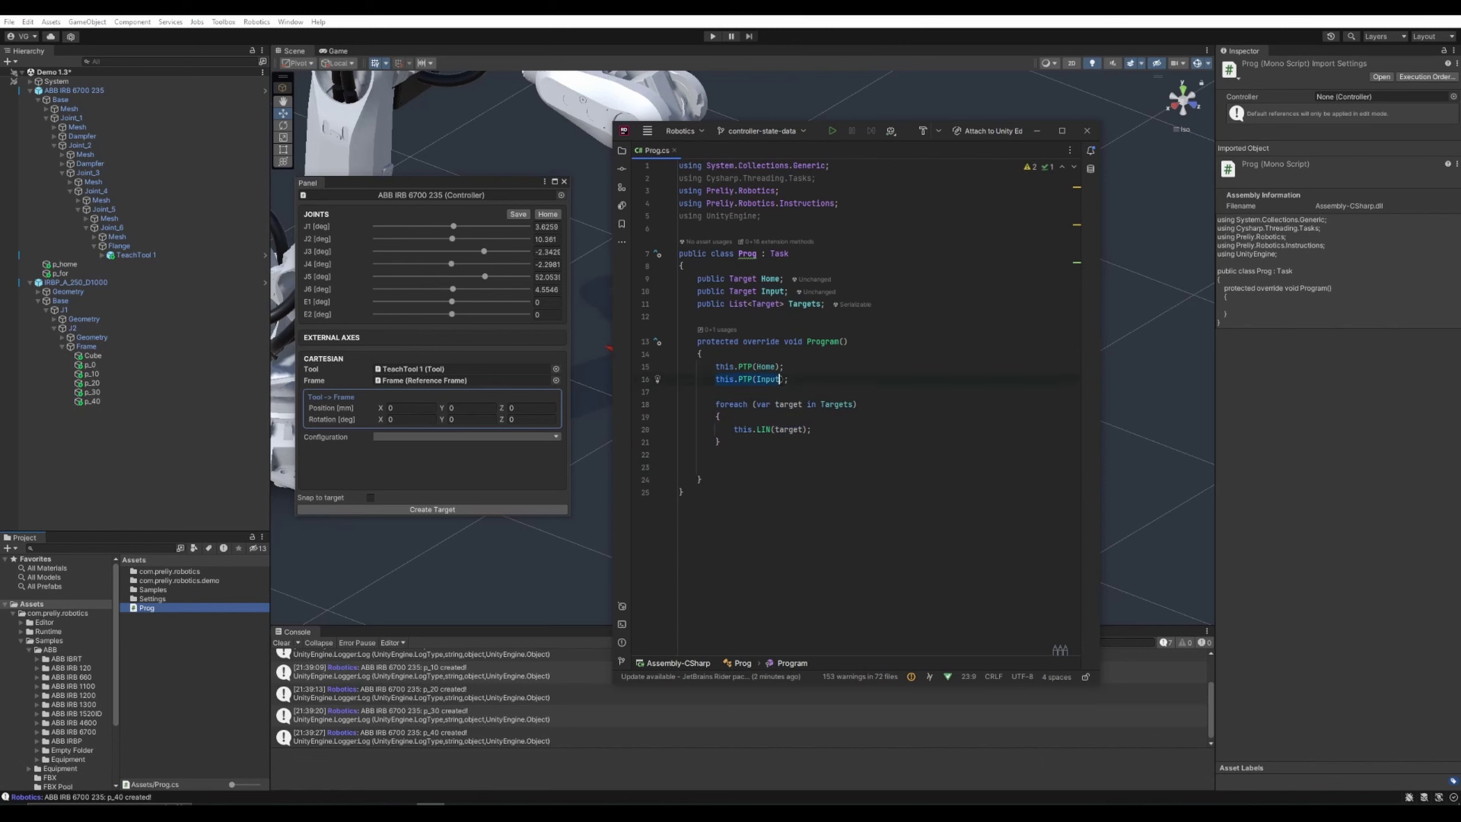
{"action": "left_click_drag", "start_coordinate": [780, 379], "coordinate": [788, 379]}
{"action": "key", "text": "ctrl+v"}
{"action": "key", "text": "ctrl+c"}
{"action": "left_click", "coordinate": [788, 466]}
{"action": "key", "text": "Return"}
{"action": "key", "text": "ctrl+v"}
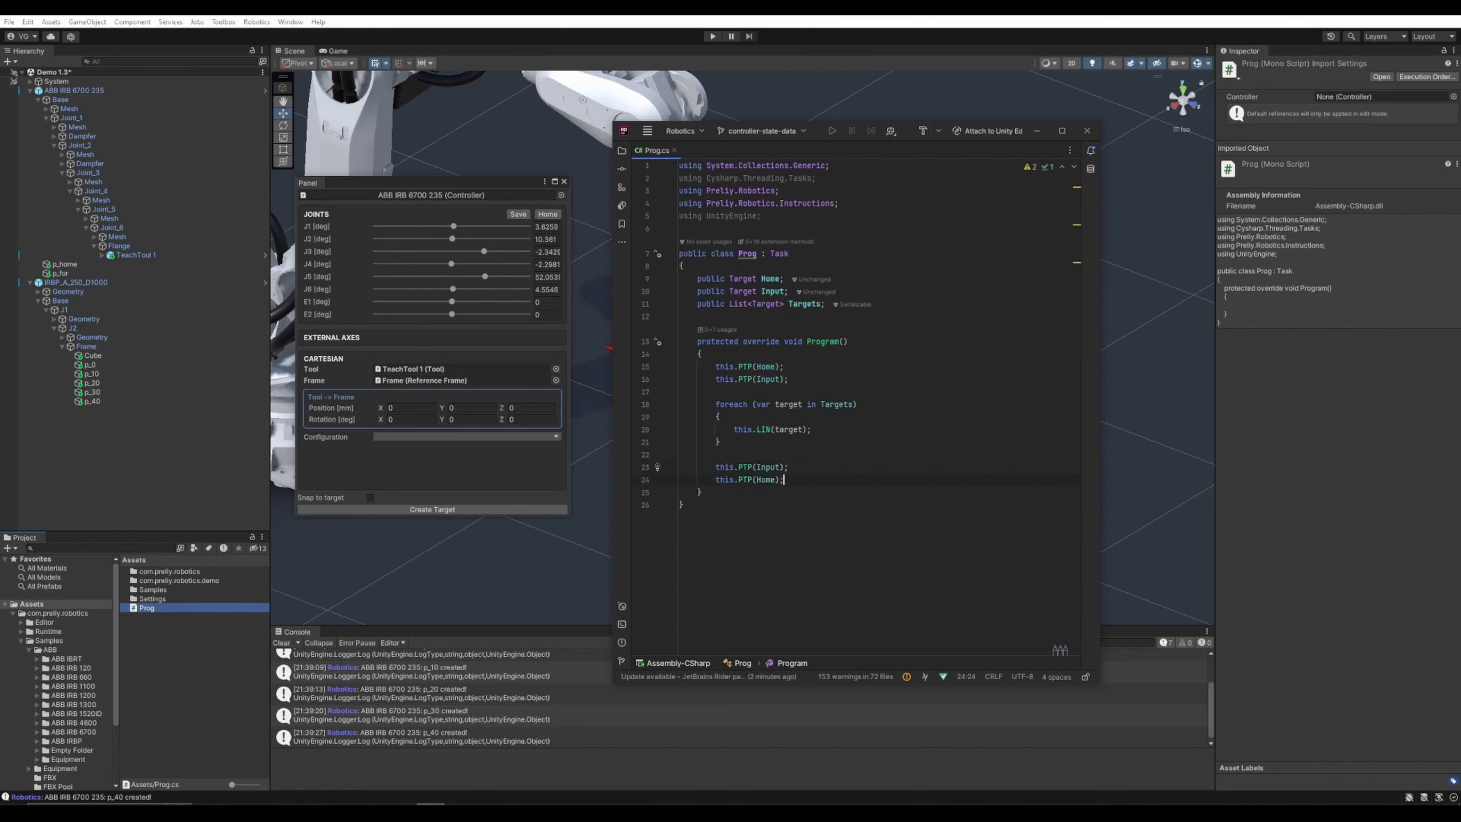
Step: Remove the unused Cysharp.Threading.Tasks and UnityEngine using directives and return to Unity
{"action": "key", "text": "shift+Down"}
{"action": "key", "text": "Delete"}
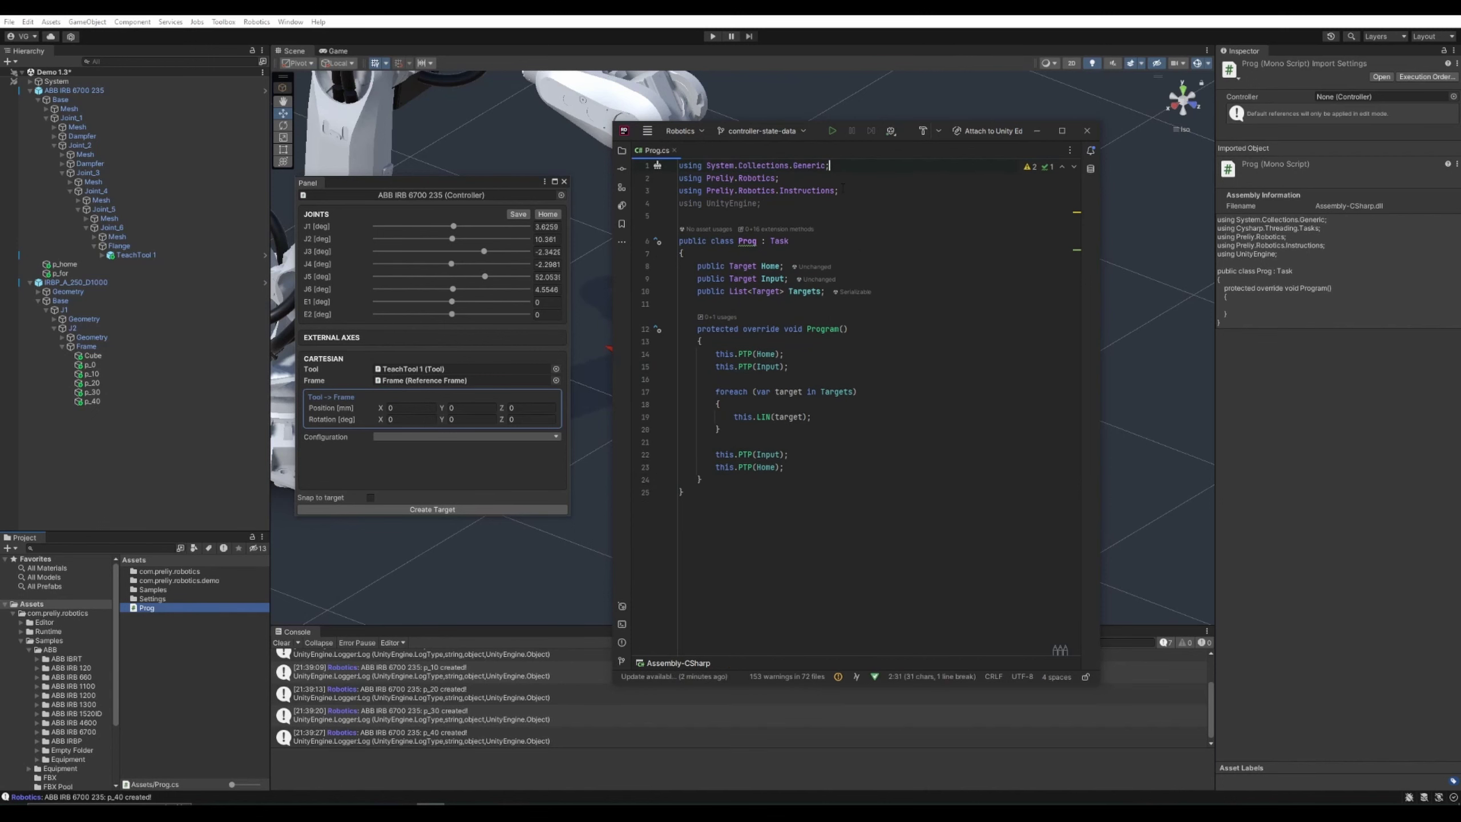
{"action": "key", "text": "Down"}
{"action": "key", "text": "Down"}
{"action": "key", "text": "shift+Down"}
{"action": "key", "text": "Delete"}
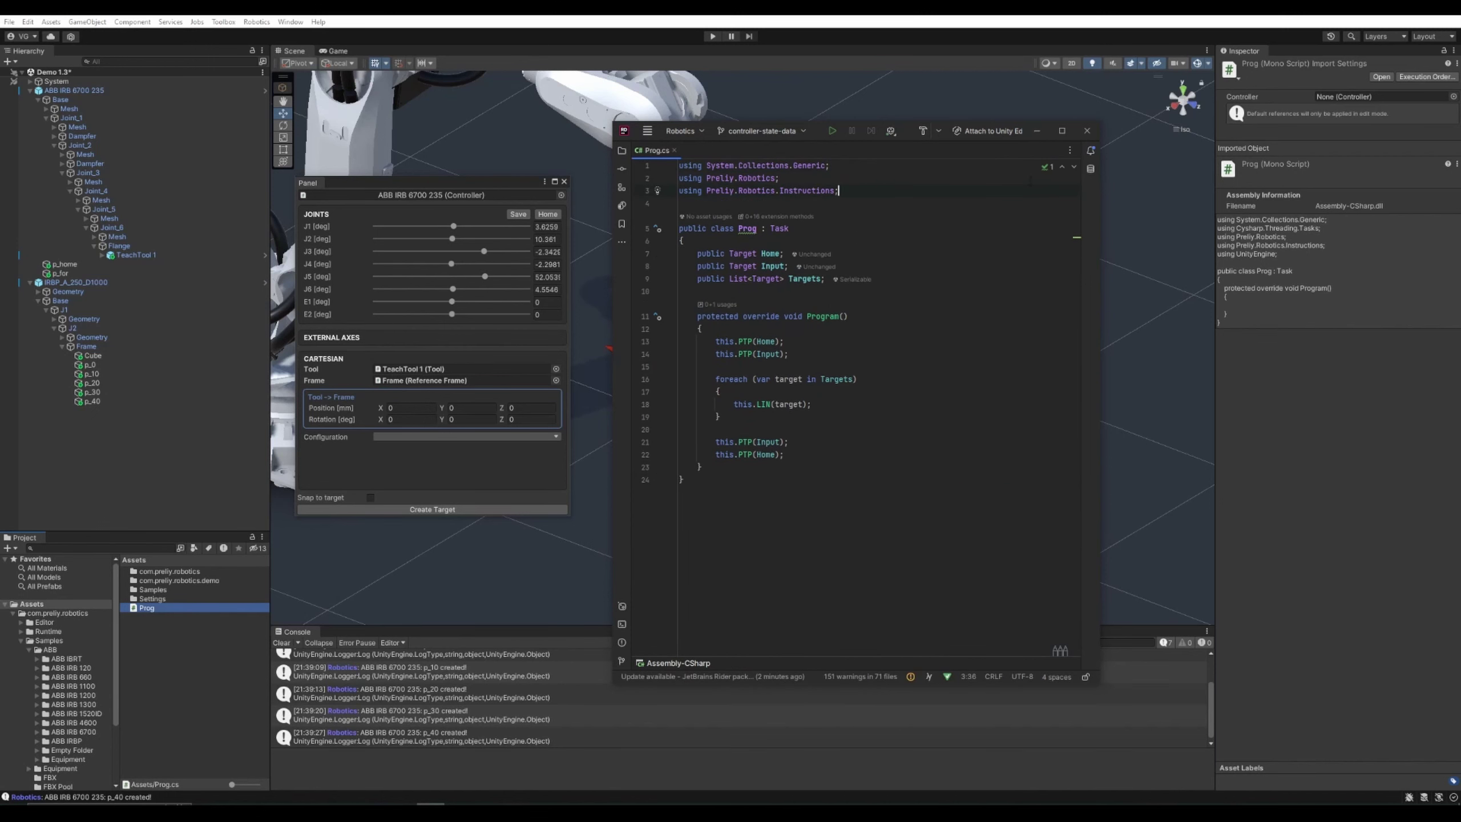
{"action": "left_click", "coordinate": [1037, 132]}
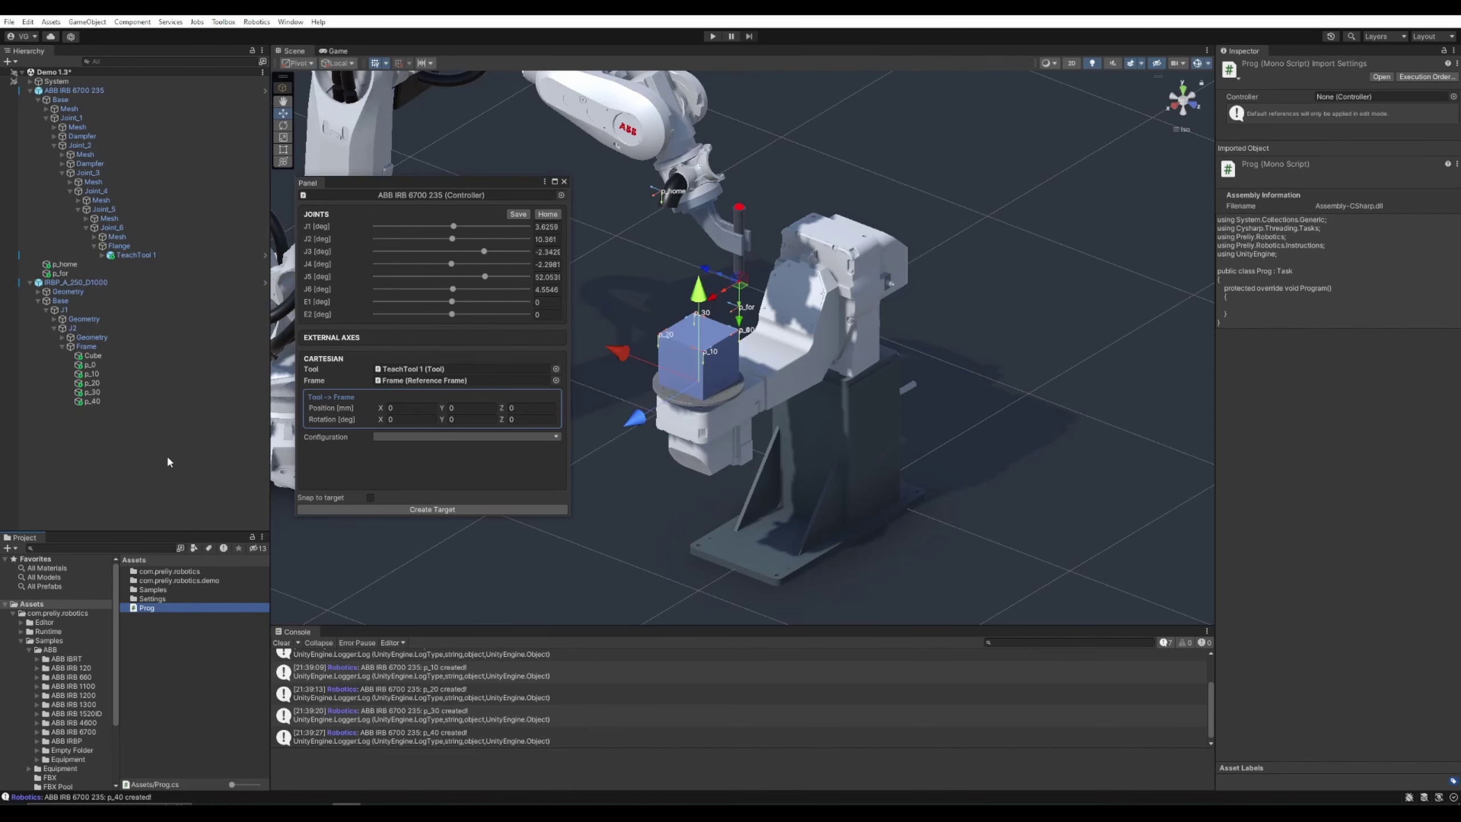
Step: Select the ABB IRB 6700 235 robot and send it to its home pose
{"action": "left_click", "coordinate": [167, 455]}
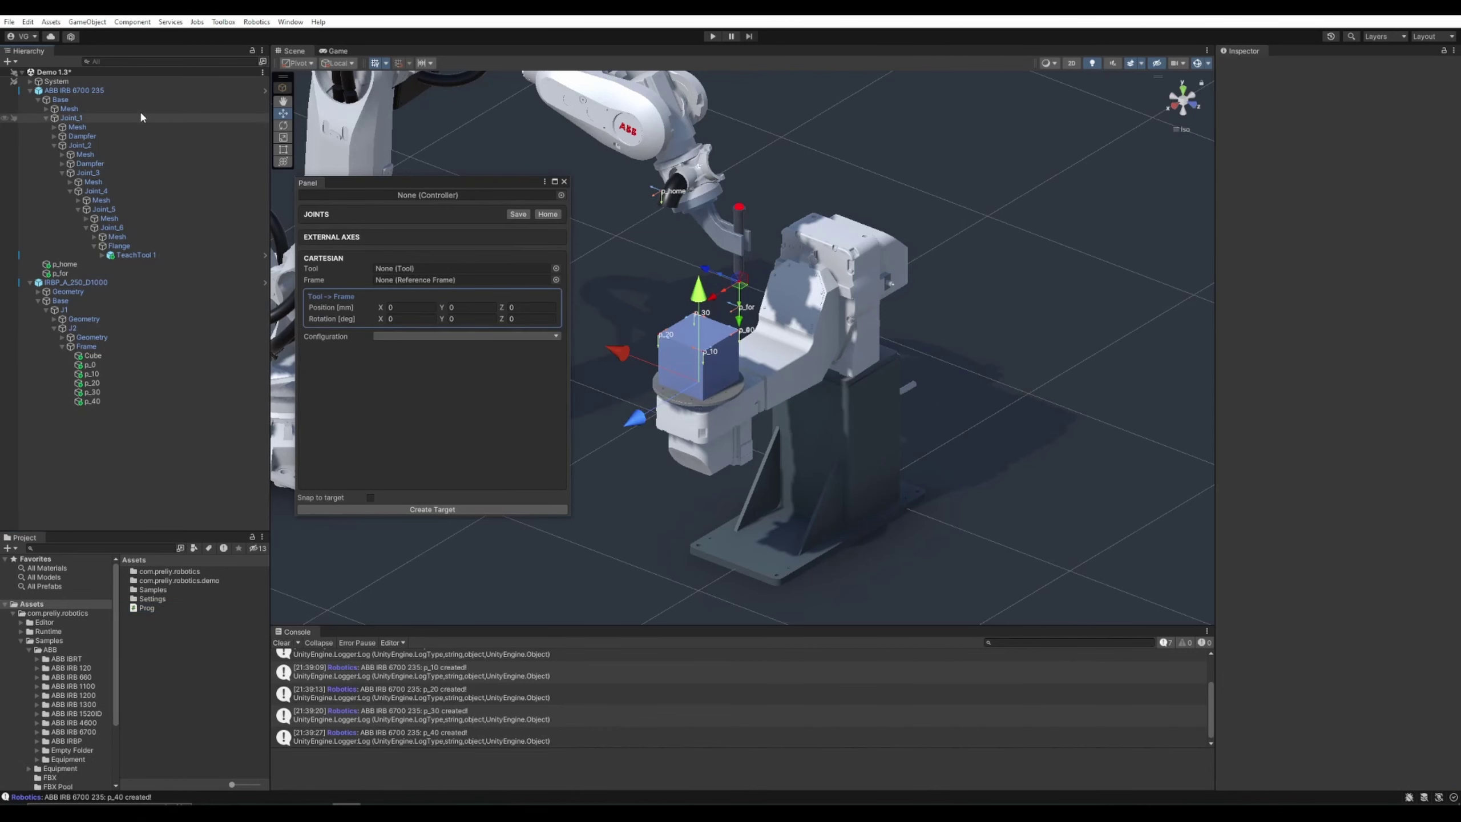
{"action": "left_click", "coordinate": [140, 90]}
{"action": "left_click", "coordinate": [545, 214]}
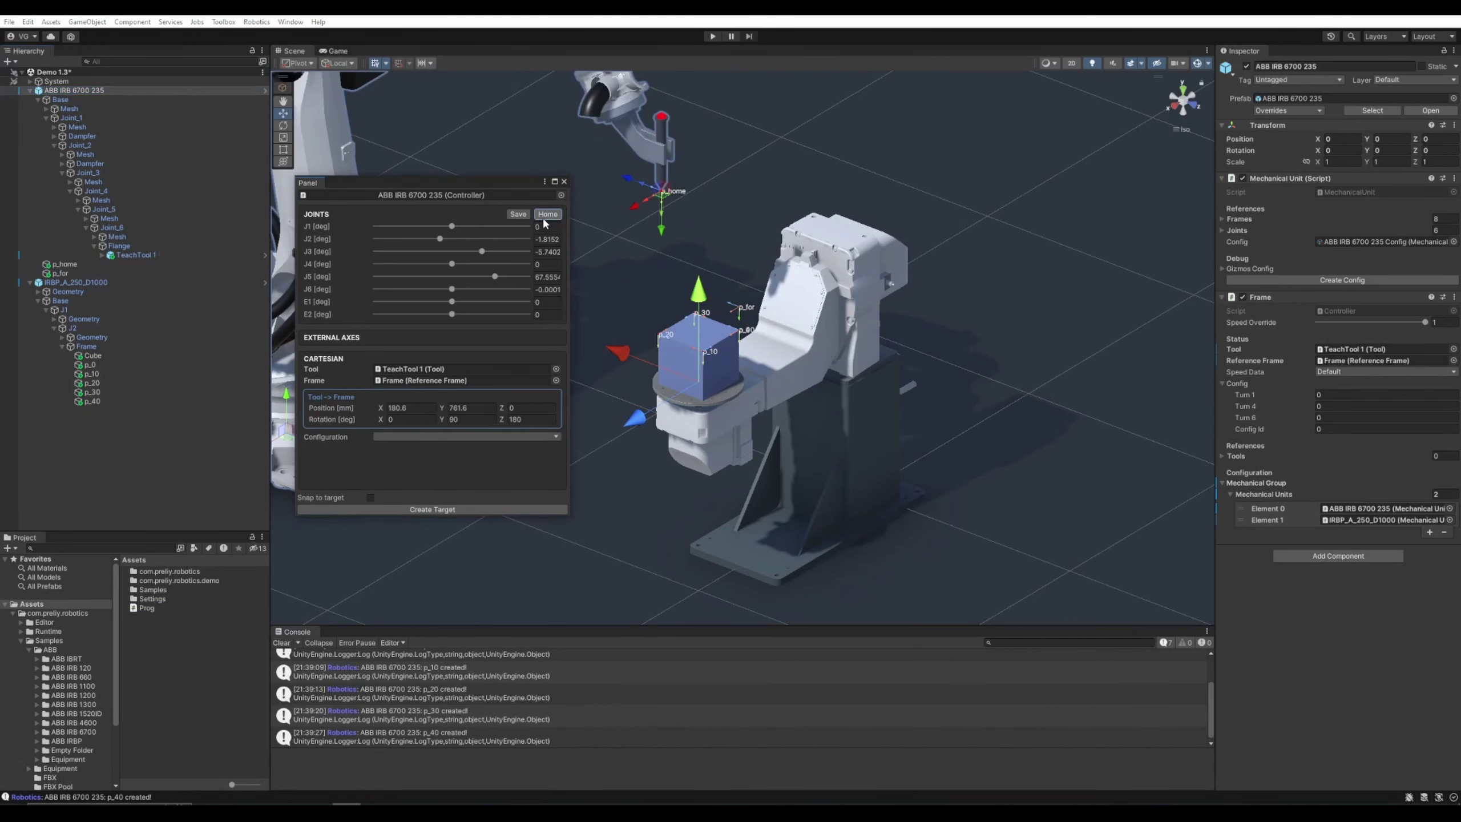
Step: Create an empty scene object named Prog and attach the Prog script to it
{"action": "right_click", "coordinate": [69, 458]}
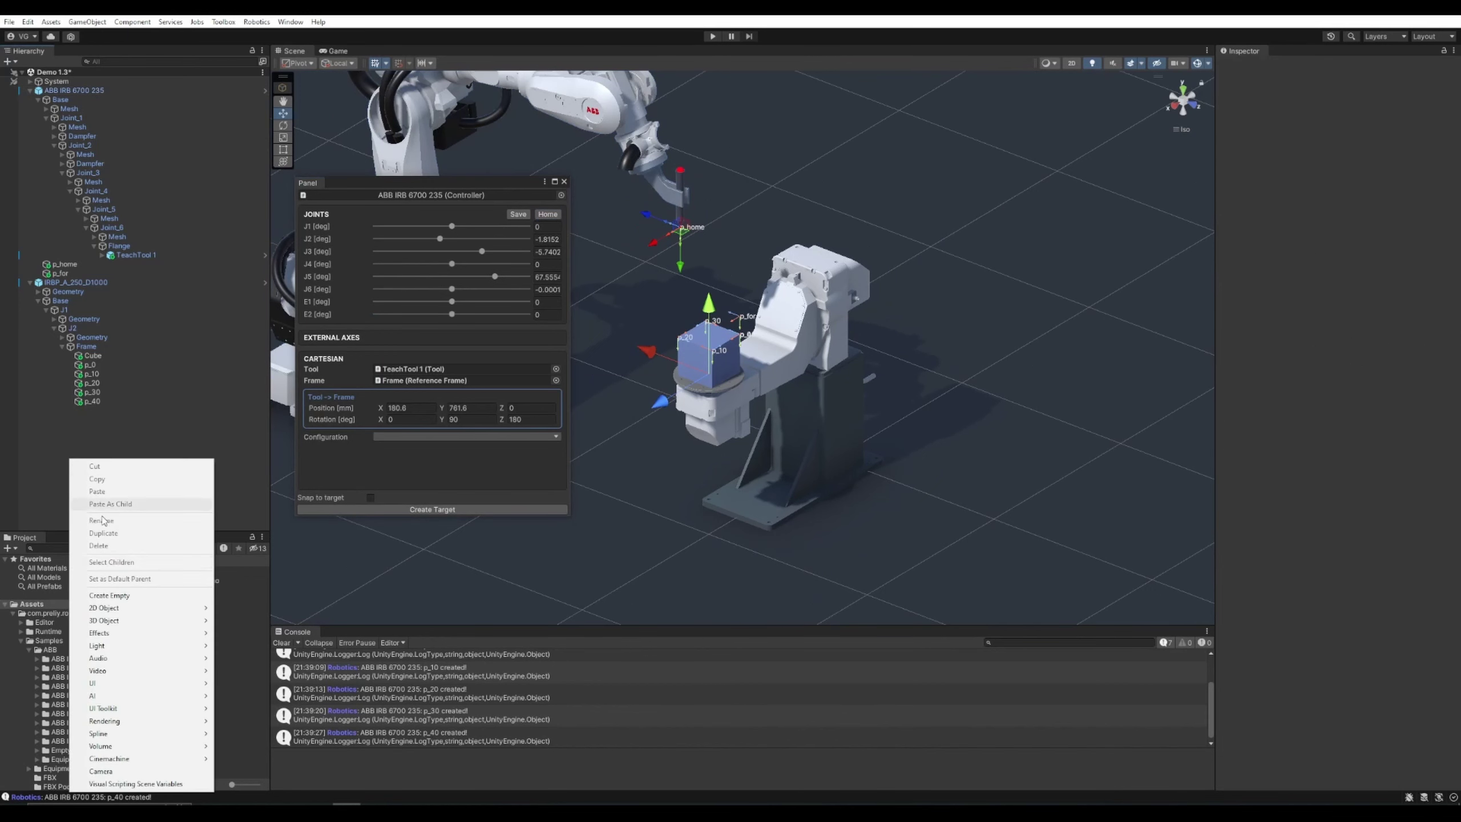
{"action": "left_click", "coordinate": [117, 597]}
{"action": "type", "text": "PRog"}
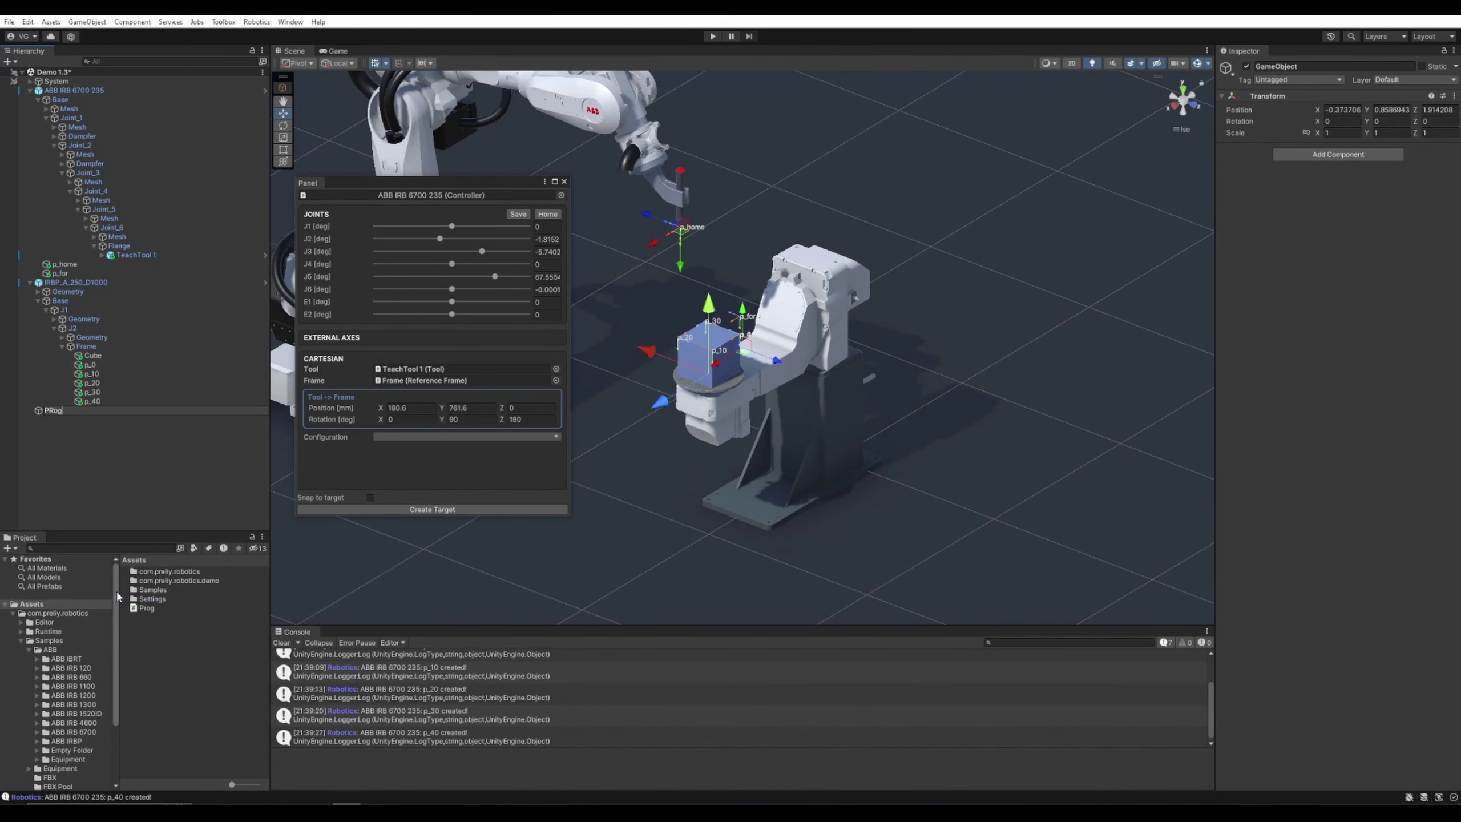
{"action": "key", "text": "Return"}
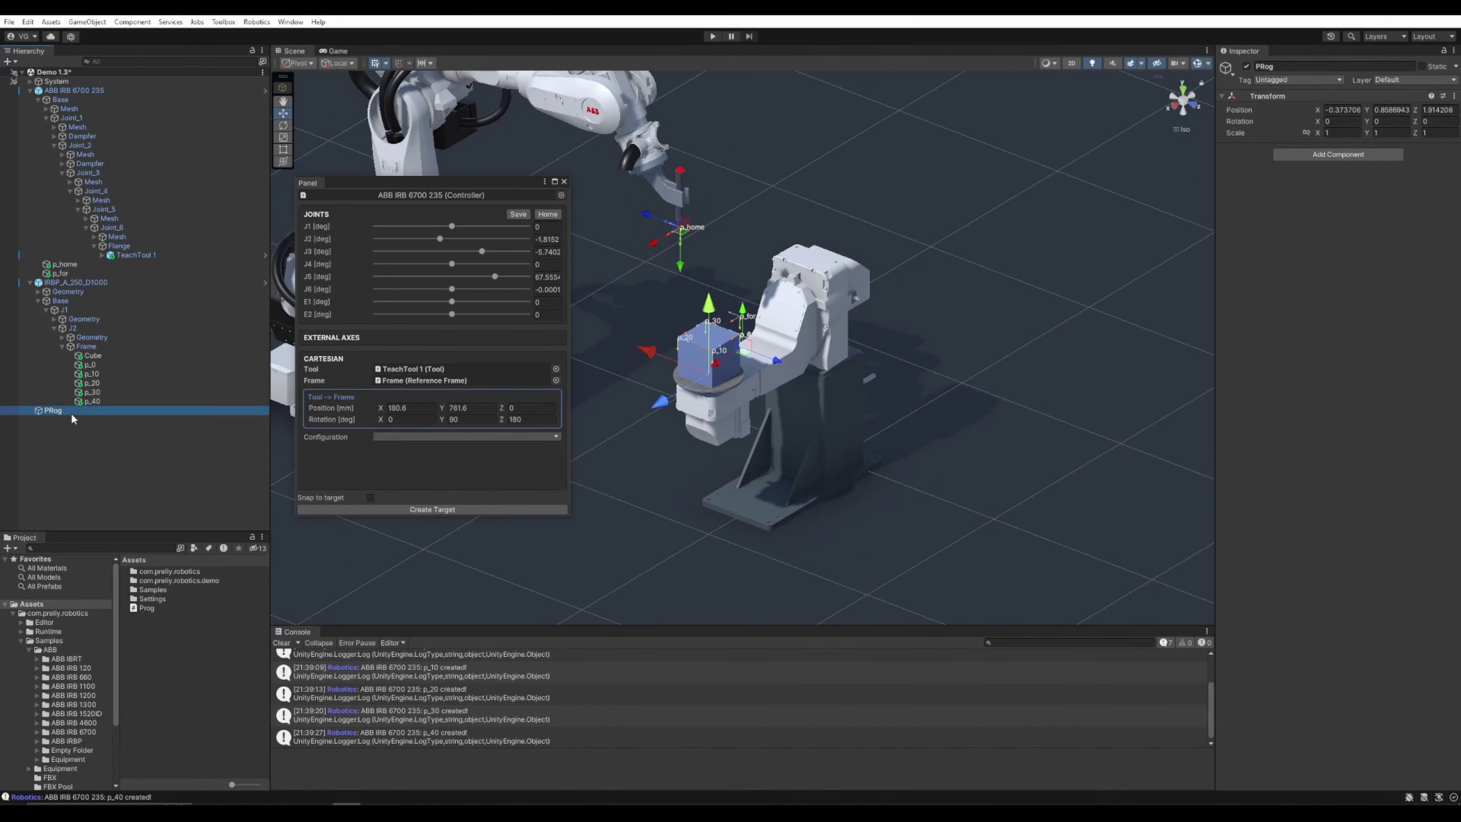
{"action": "key", "text": "F2"}
{"action": "type", "text": "Prog"}
{"action": "key", "text": "Return"}
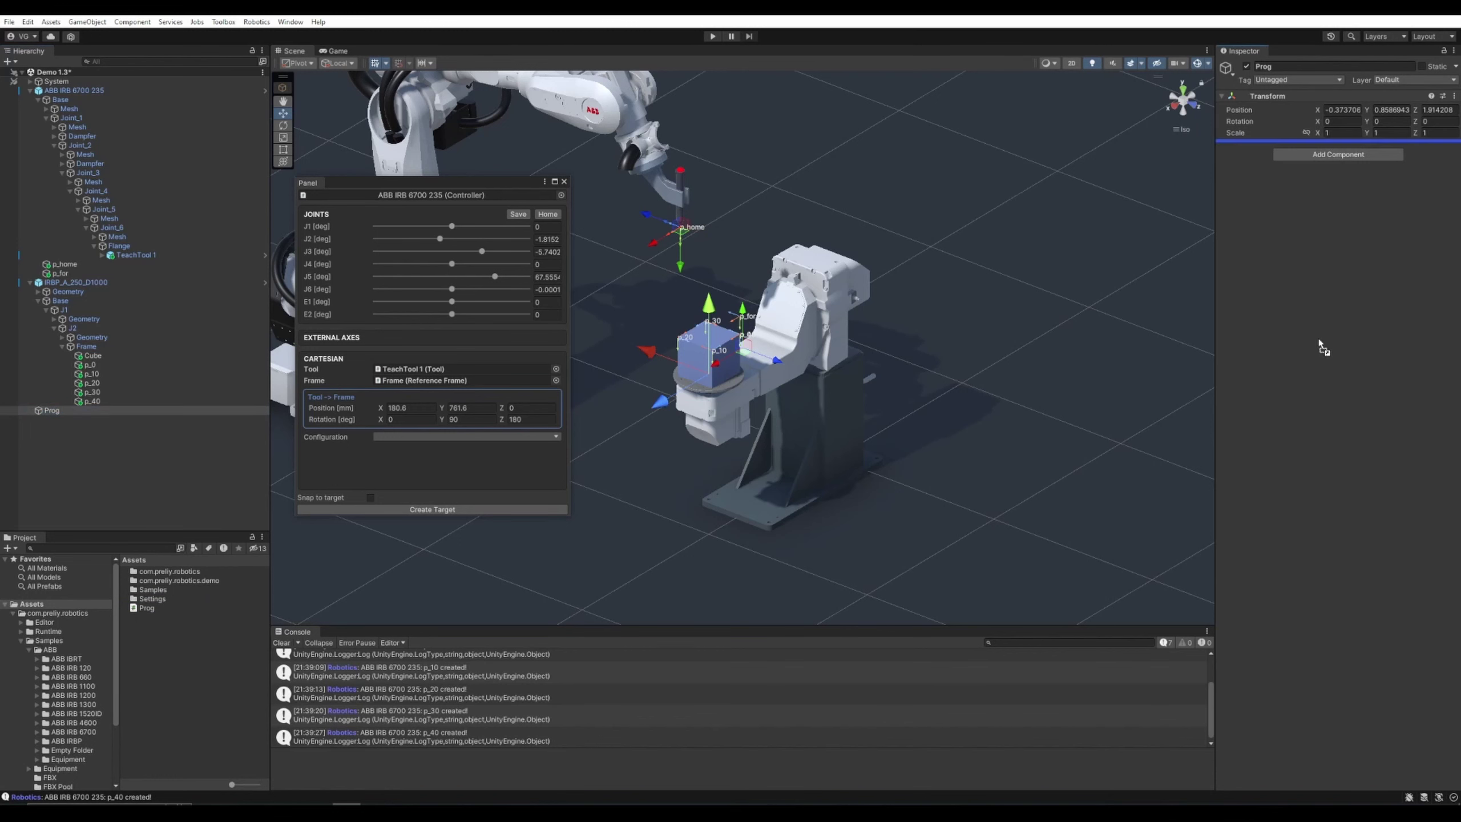
{"action": "left_click_drag", "start_coordinate": [149, 613], "coordinate": [1321, 344]}
{"action": "left_click", "coordinate": [1453, 231]}
Step: Set Prog's controller to ABB IRB 6700 235, Home to p_home and Input to p_for
{"action": "double_click", "coordinate": [1271, 266]}
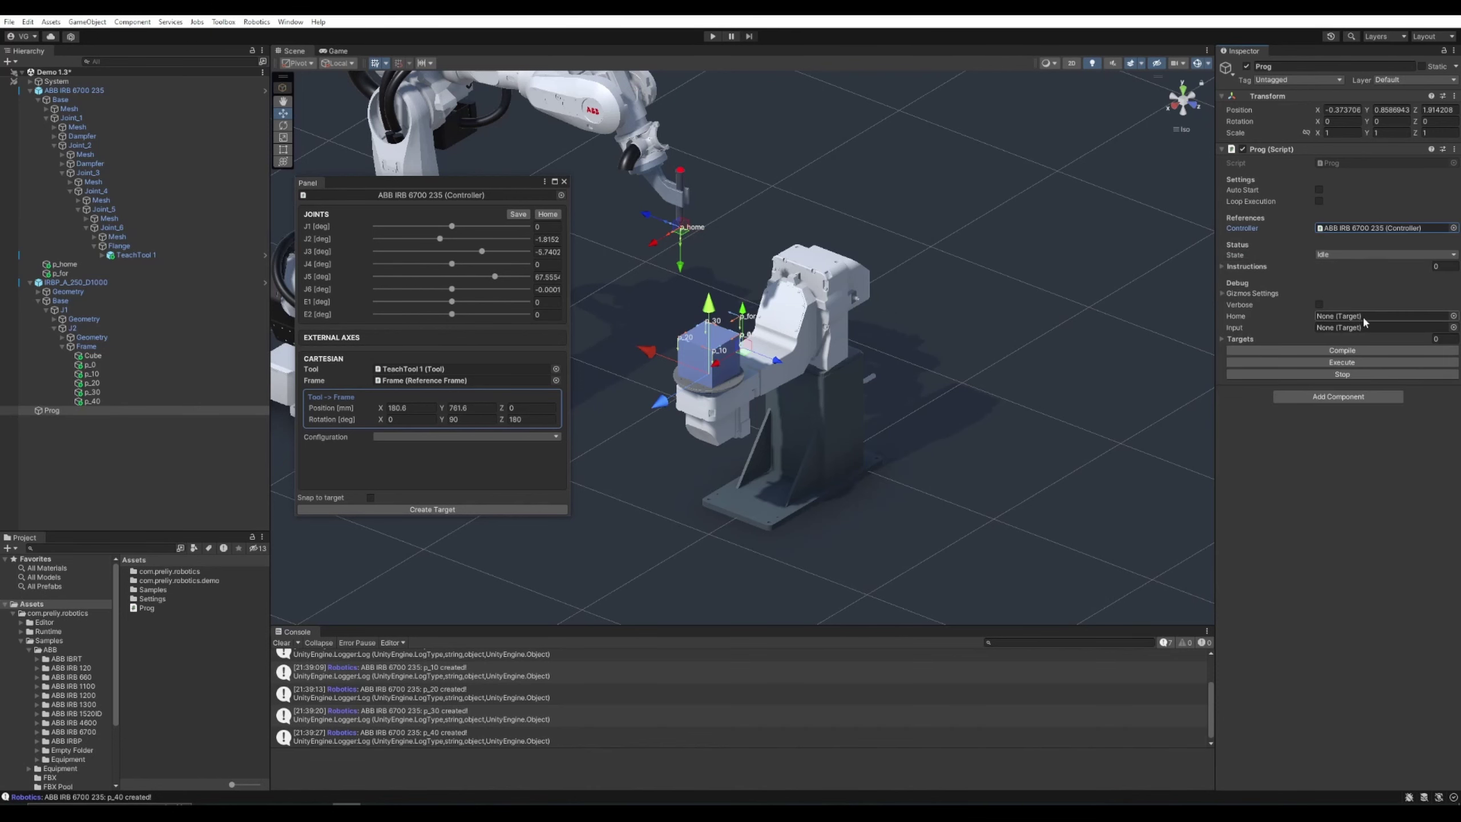
{"action": "left_click_drag", "start_coordinate": [65, 264], "coordinate": [1355, 323]}
{"action": "left_click_drag", "start_coordinate": [61, 274], "coordinate": [1381, 328]}
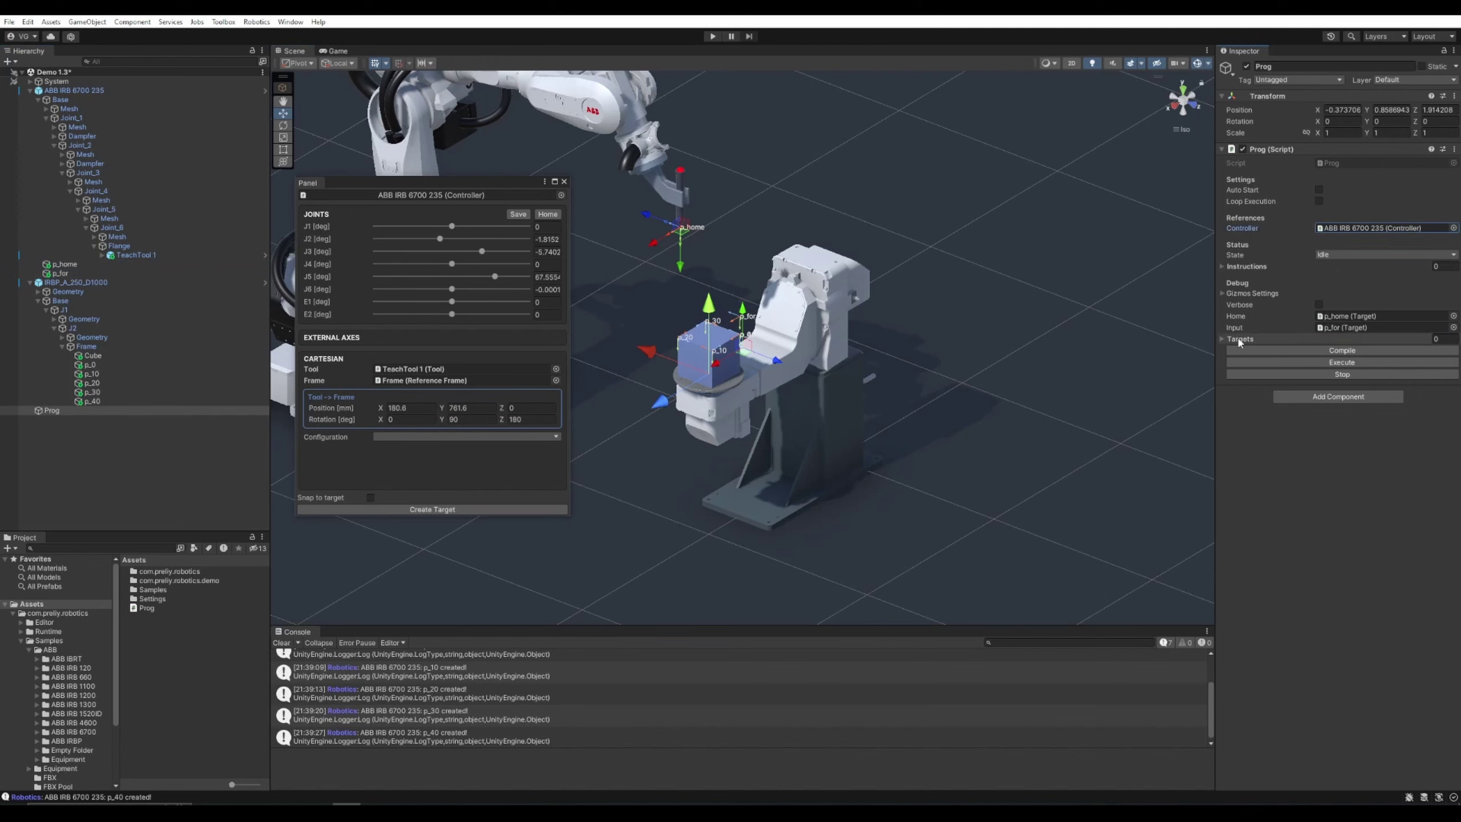
Step: Add targets p_0 through p_40 to Targets, save the scene, and compile Prog
{"action": "left_click", "coordinate": [1239, 339]}
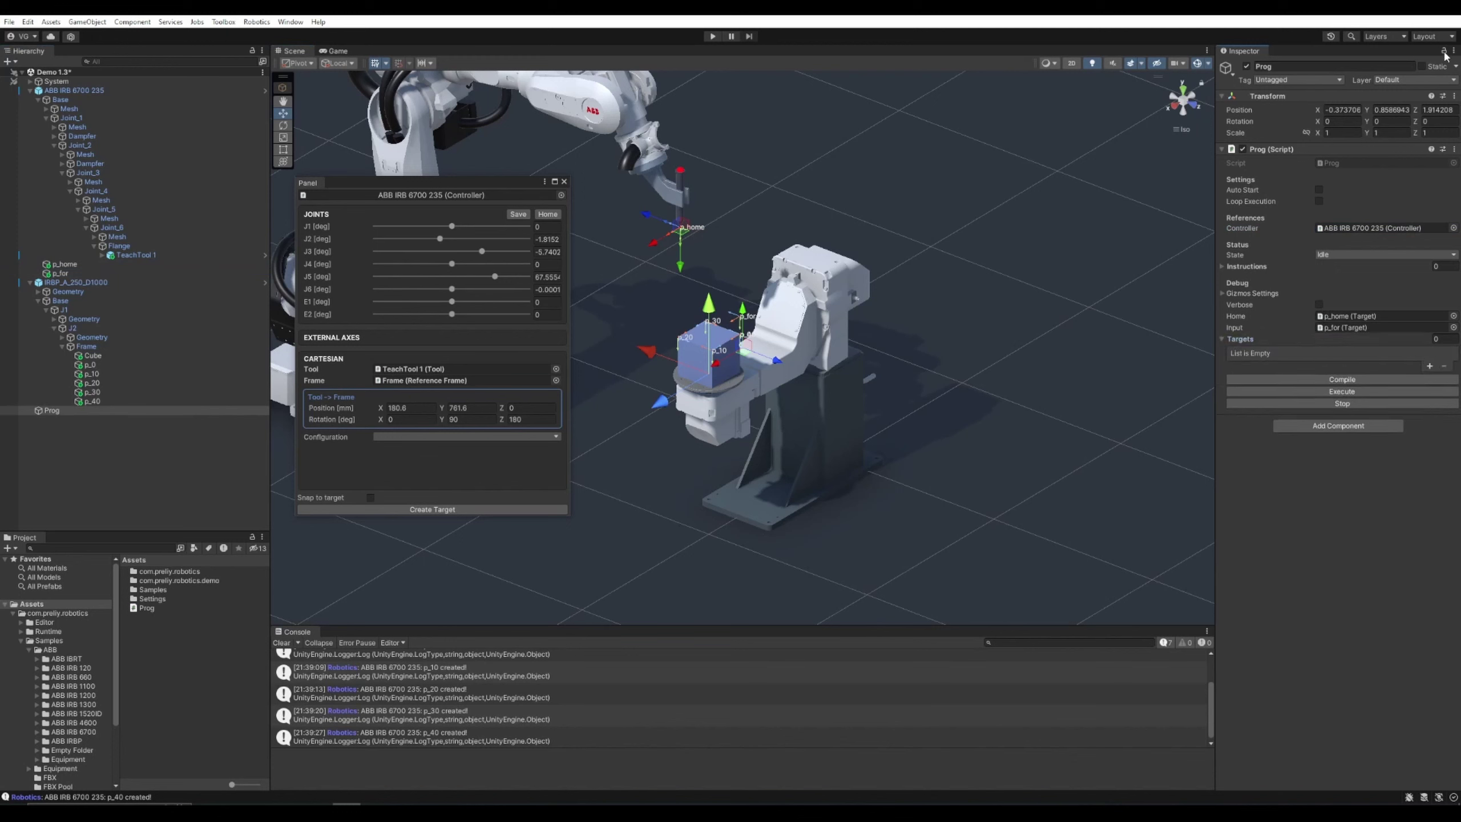
{"action": "left_click", "coordinate": [127, 370]}
{"action": "left_click", "coordinate": [109, 401], "text": "shift"}
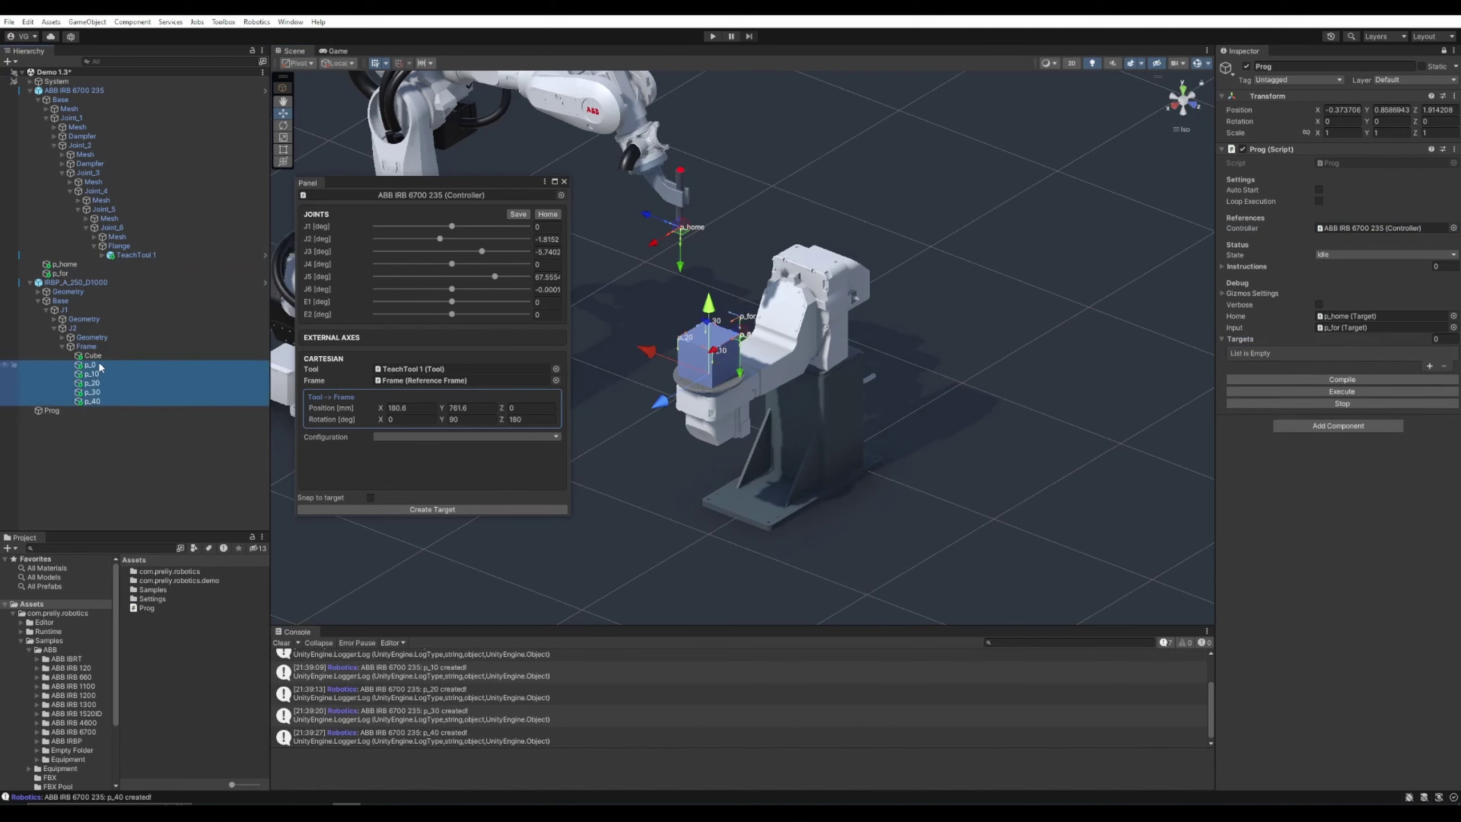
{"action": "left_click_drag", "start_coordinate": [109, 402], "coordinate": [1251, 341]}
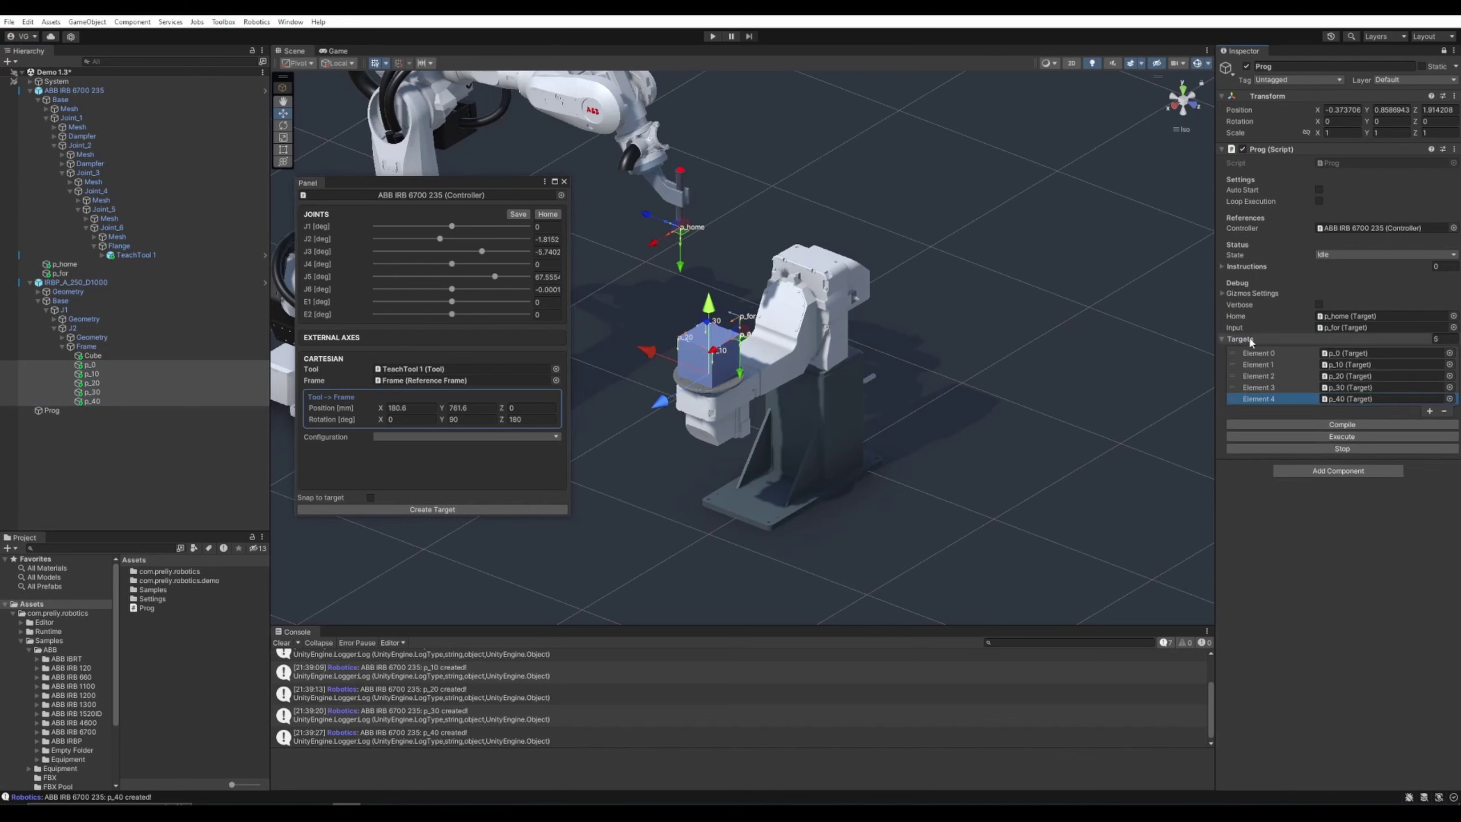
{"action": "key", "text": "ctrl+s"}
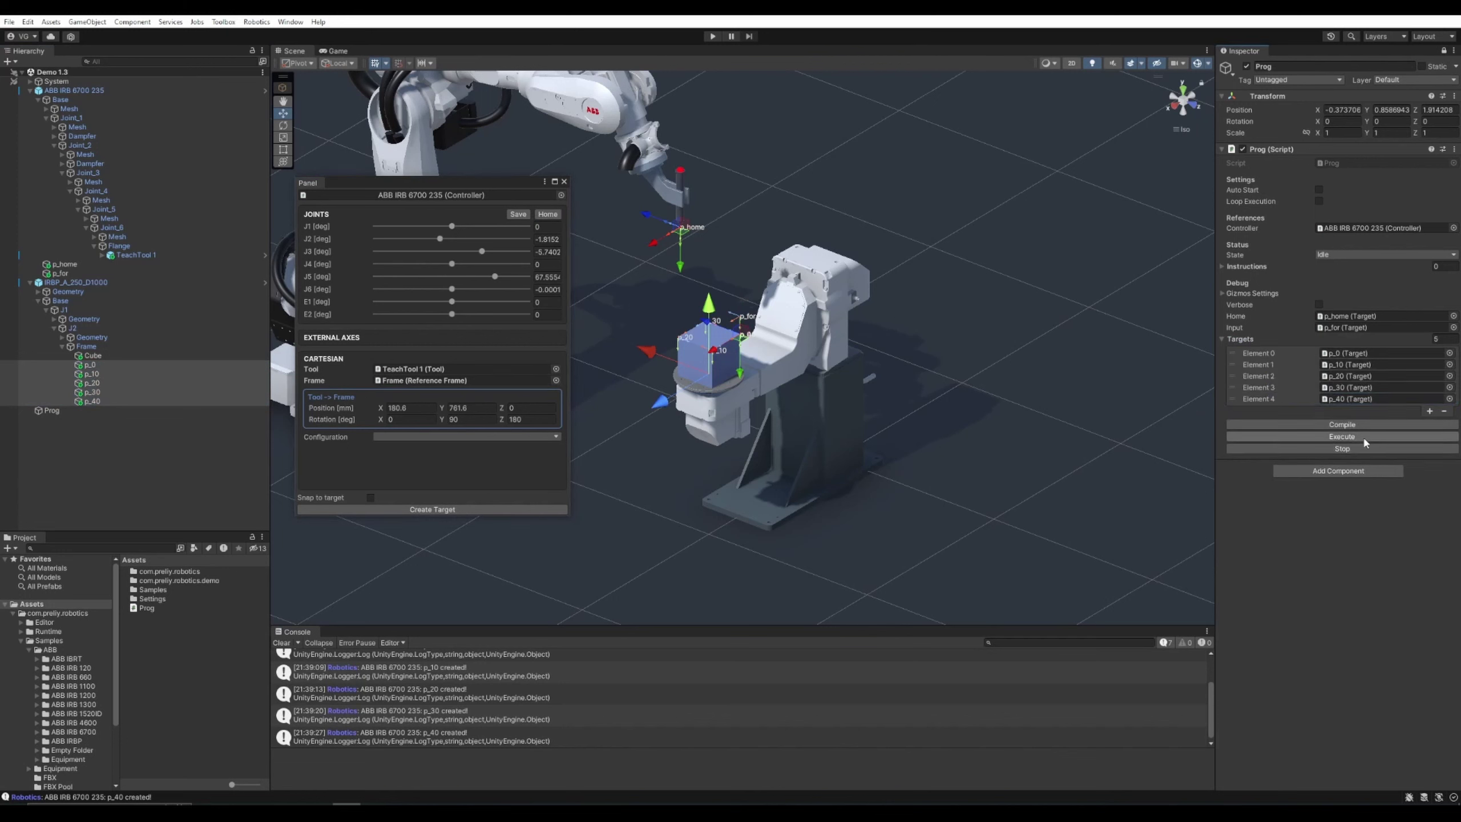
{"action": "left_click", "coordinate": [1343, 424]}
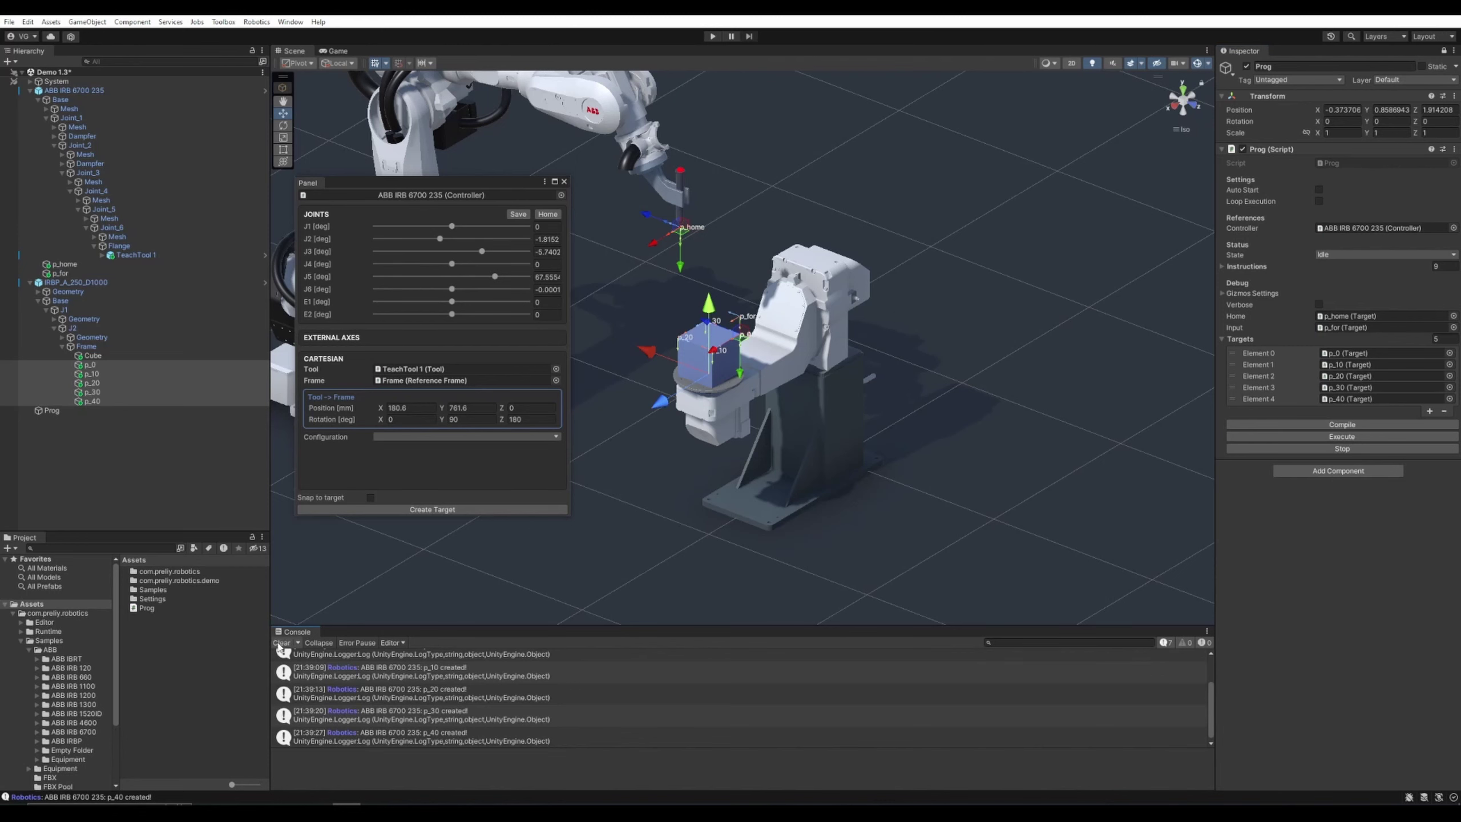
Step: Clear the console, enter play mode, execute Prog in the Scene view, then exit play mode
{"action": "left_click", "coordinate": [282, 642]}
{"action": "left_click", "coordinate": [712, 37]}
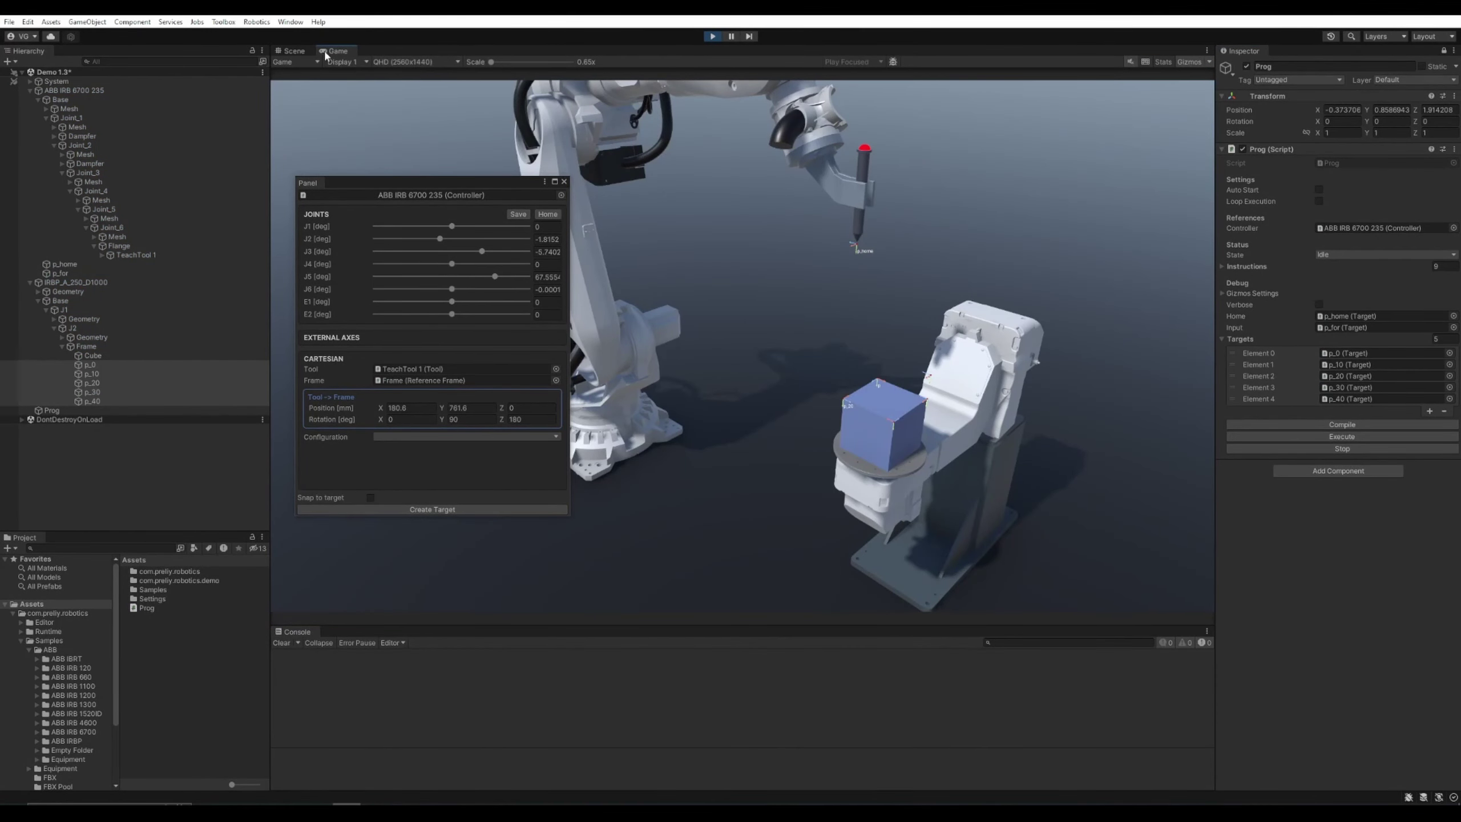
{"action": "left_click", "coordinate": [293, 51]}
{"action": "left_click", "coordinate": [1342, 436]}
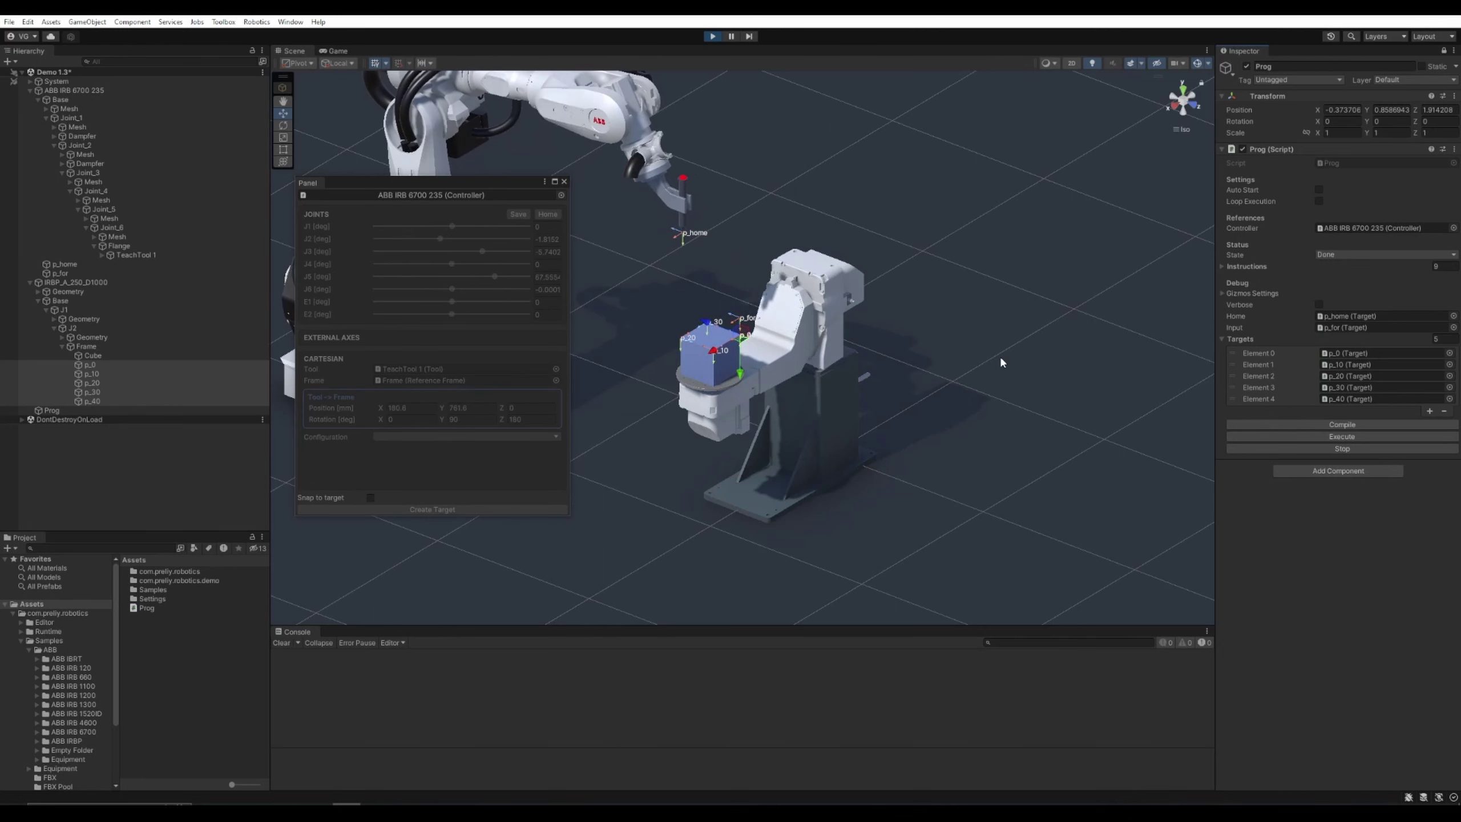
{"action": "key", "text": "ctrl+p"}
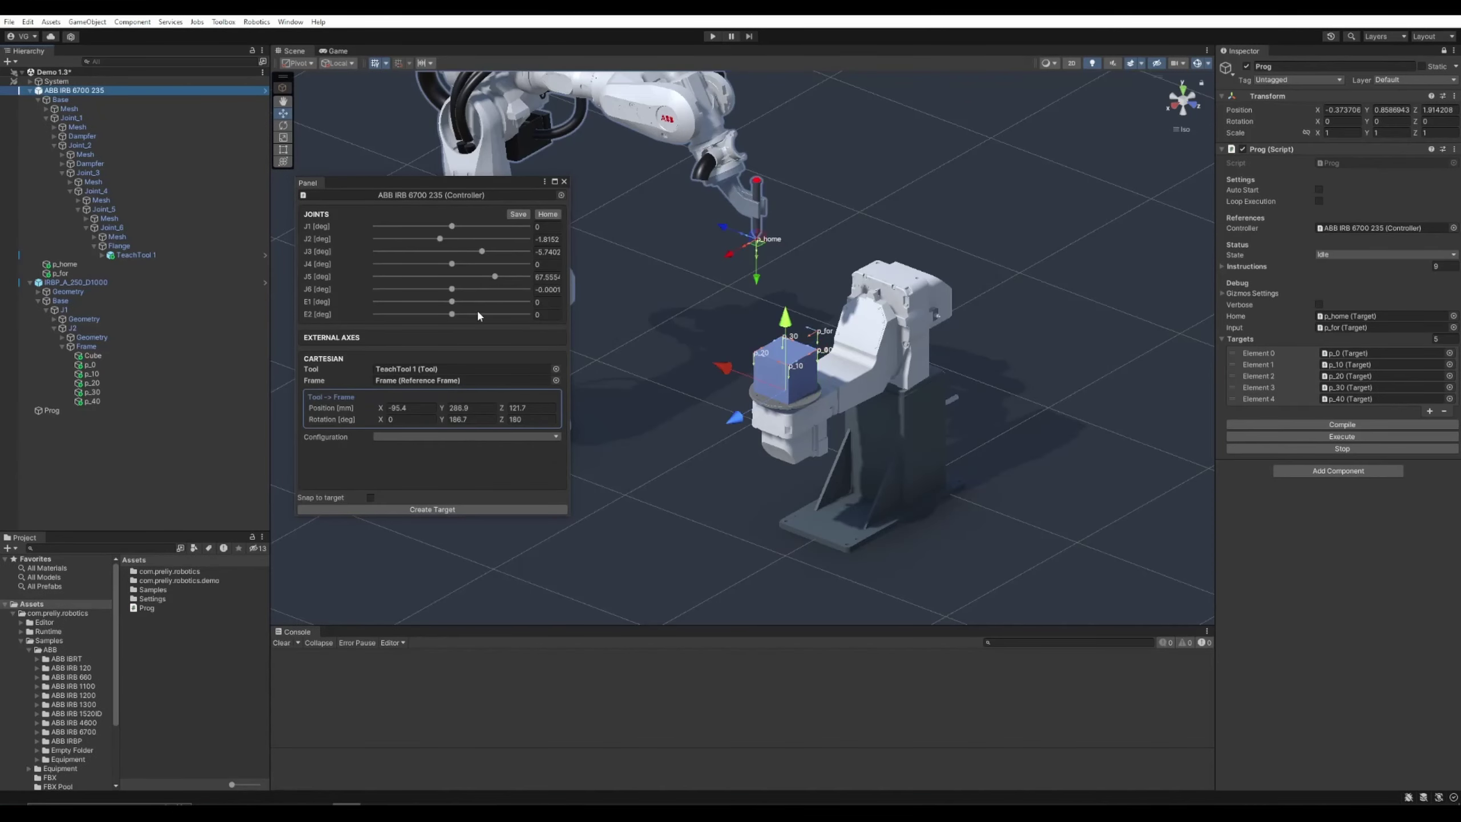
Step: Preview the robot snapped to targets p_0, p_10, p_20, p_30 and p_for
{"action": "left_click", "coordinate": [369, 497]}
{"action": "left_click", "coordinate": [126, 364]}
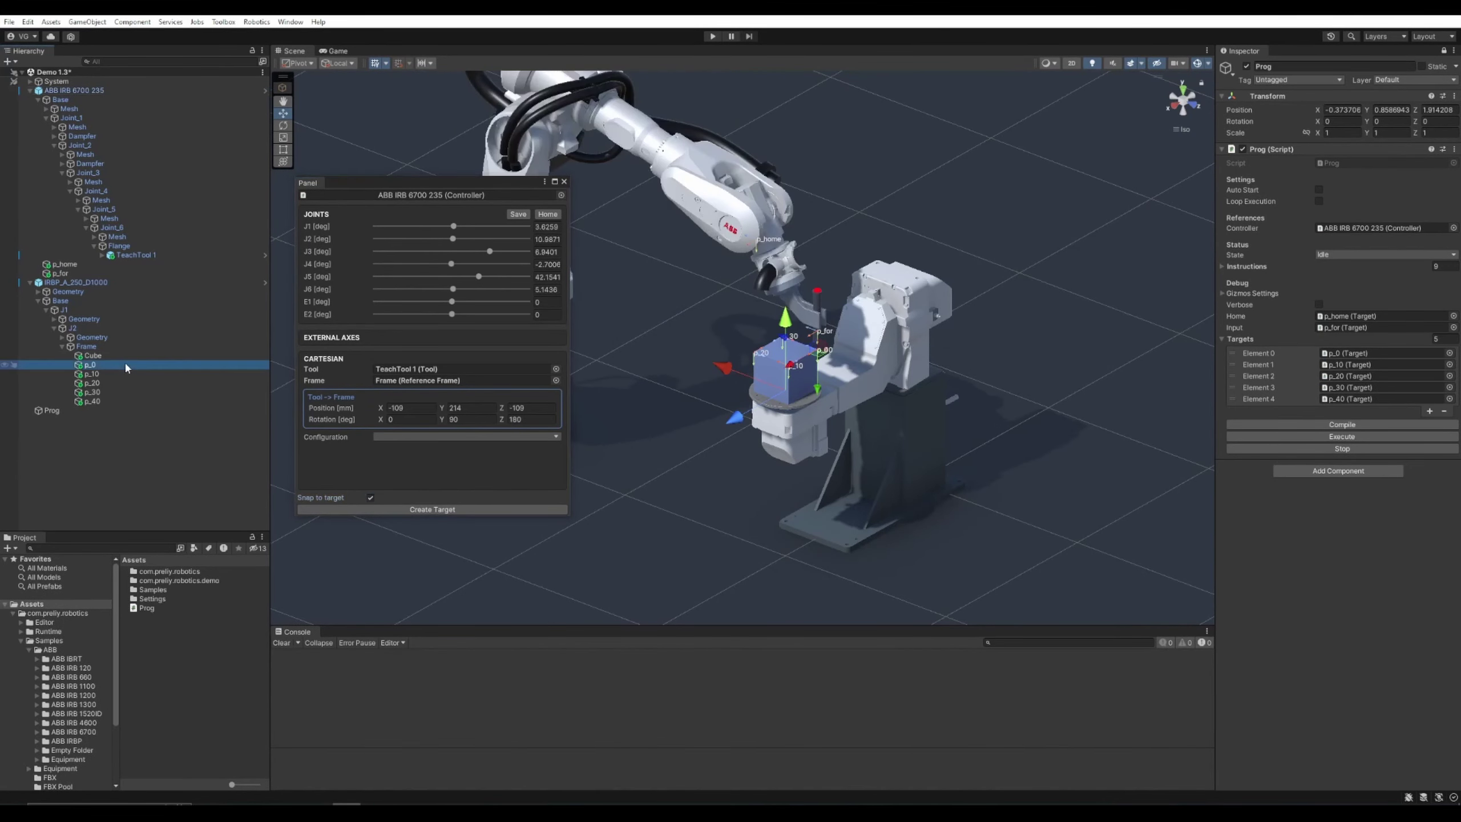
{"action": "left_click", "coordinate": [120, 373]}
{"action": "left_click", "coordinate": [116, 383]}
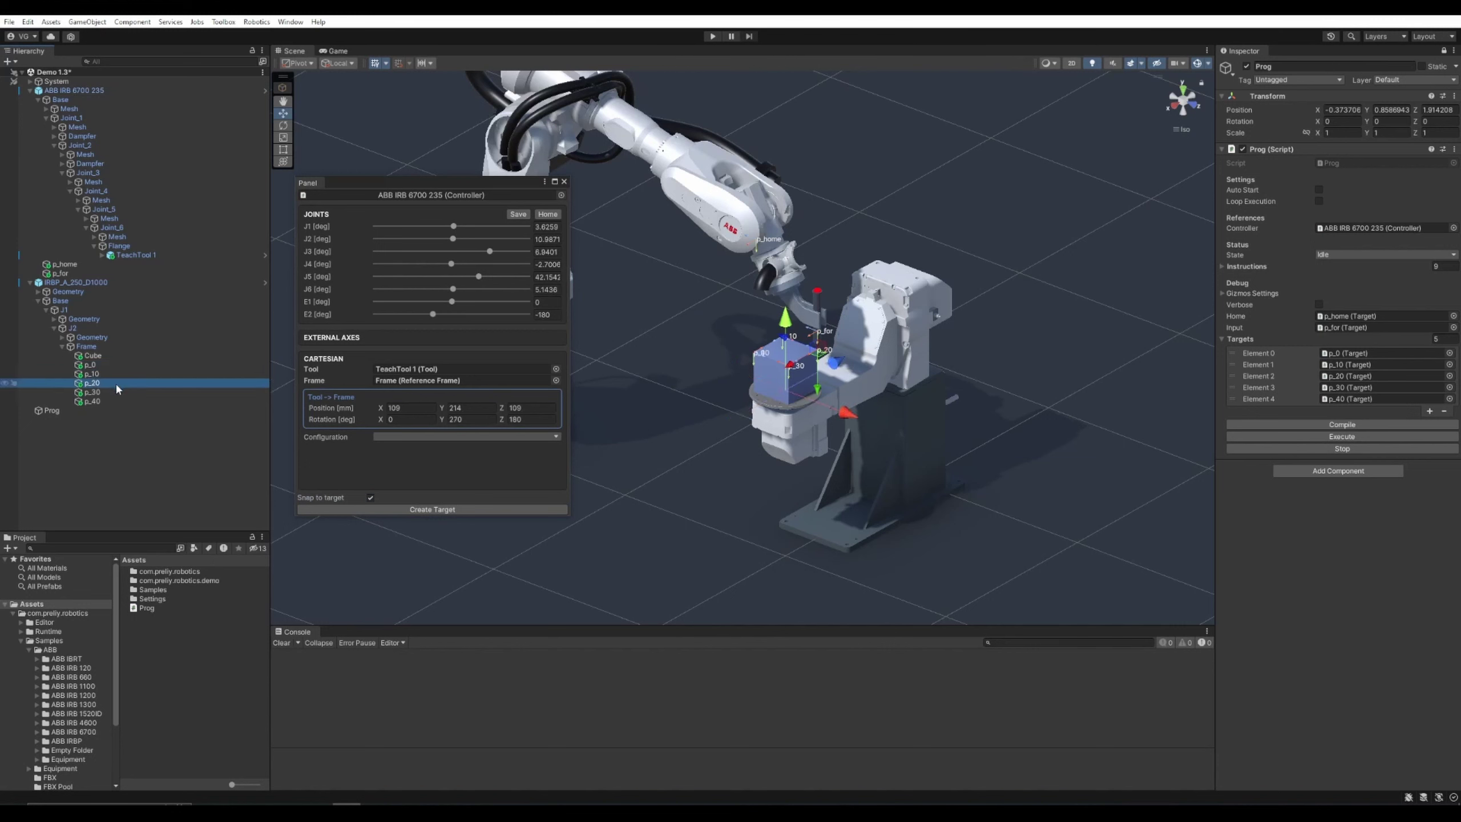
{"action": "left_click", "coordinate": [112, 392]}
{"action": "left_click", "coordinate": [78, 273]}
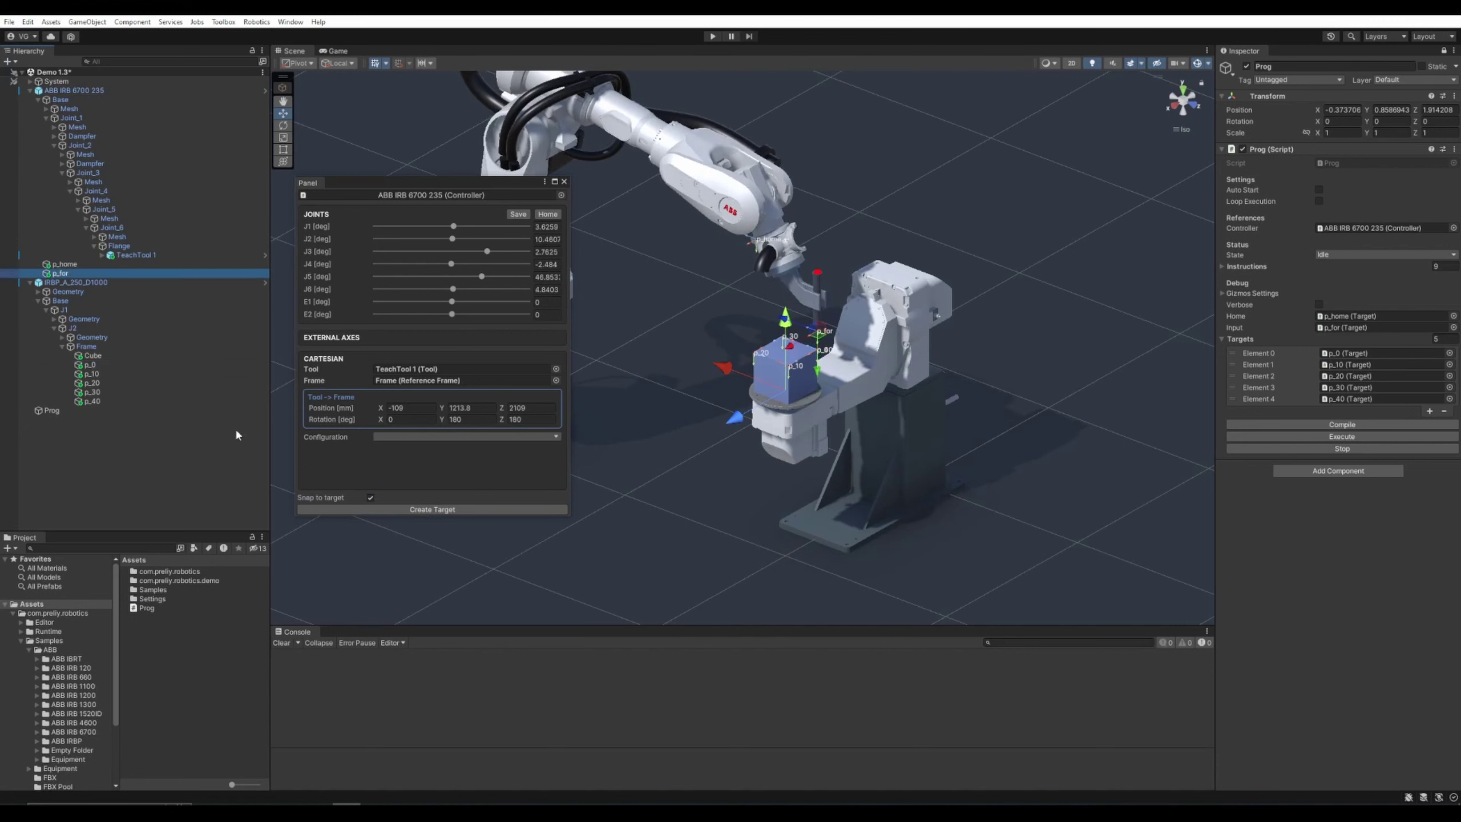
{"action": "left_click", "coordinate": [370, 497]}
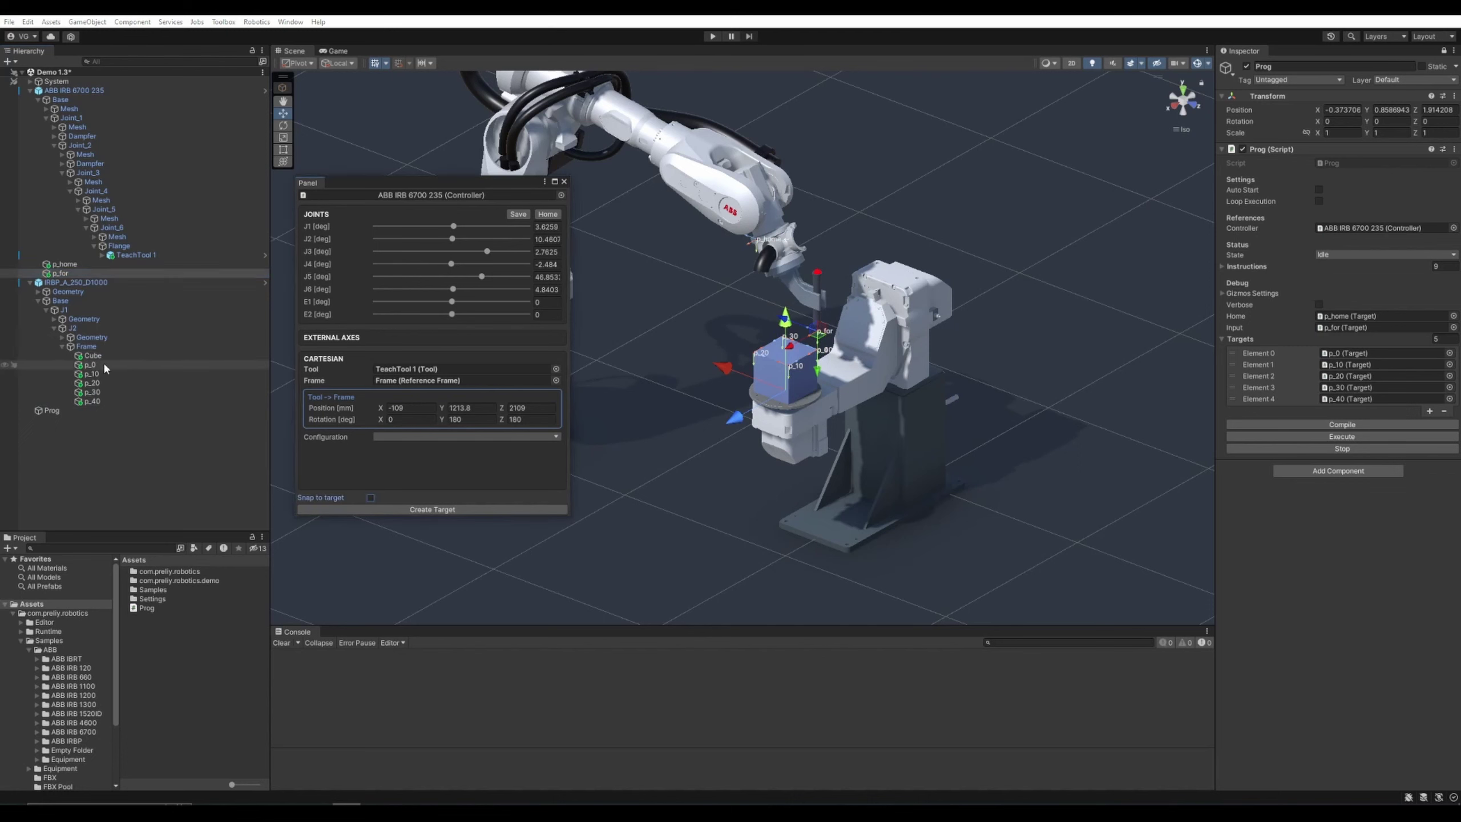
Step: Set External Joints Element 0 to 30 on targets p_0–p_40 and return the robot home
{"action": "left_click", "coordinate": [101, 364]}
{"action": "left_click", "coordinate": [95, 403], "text": "shift"}
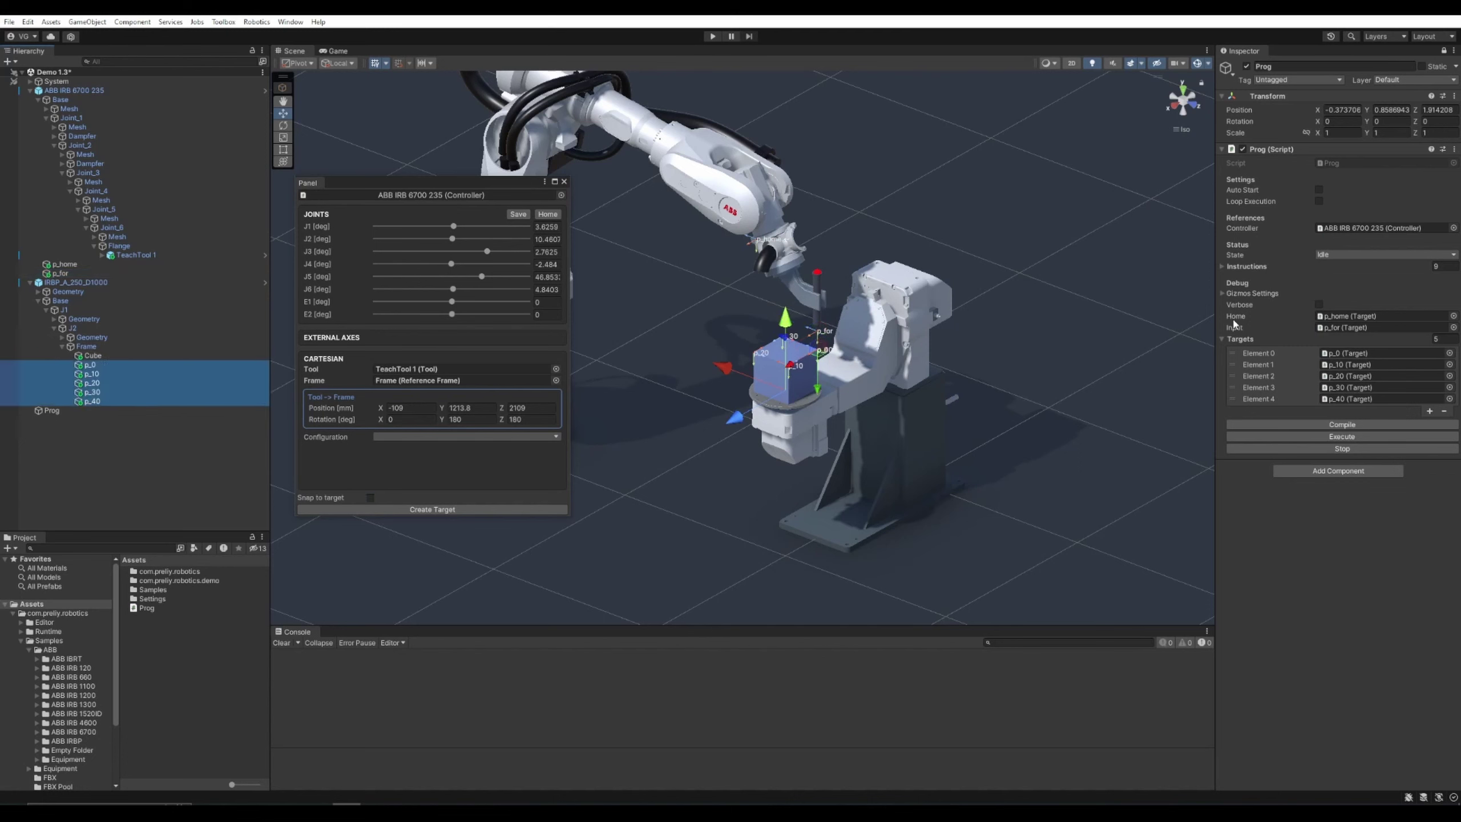
{"action": "left_click", "coordinate": [1445, 50]}
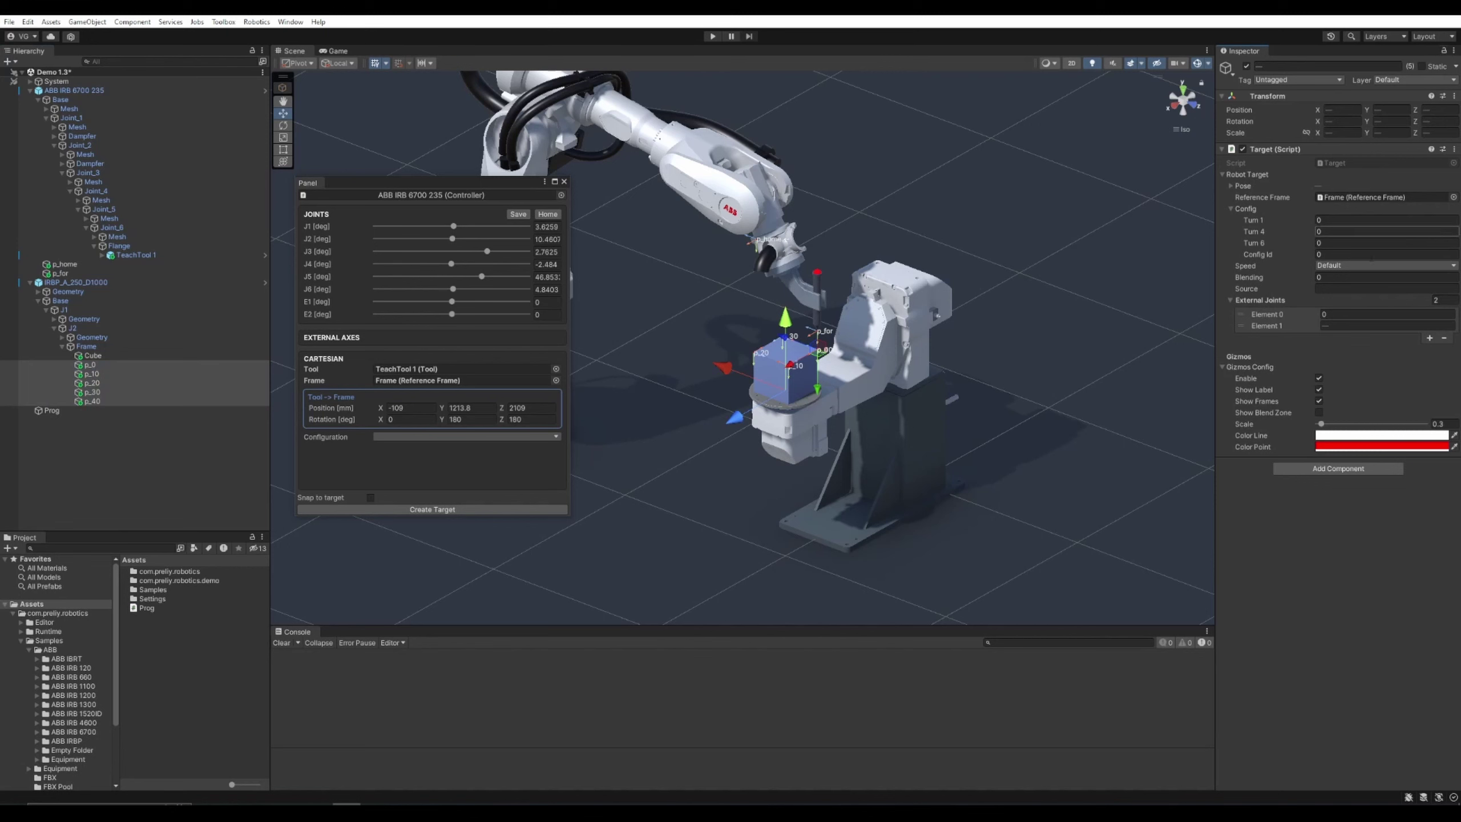
{"action": "left_click", "coordinate": [1283, 316]}
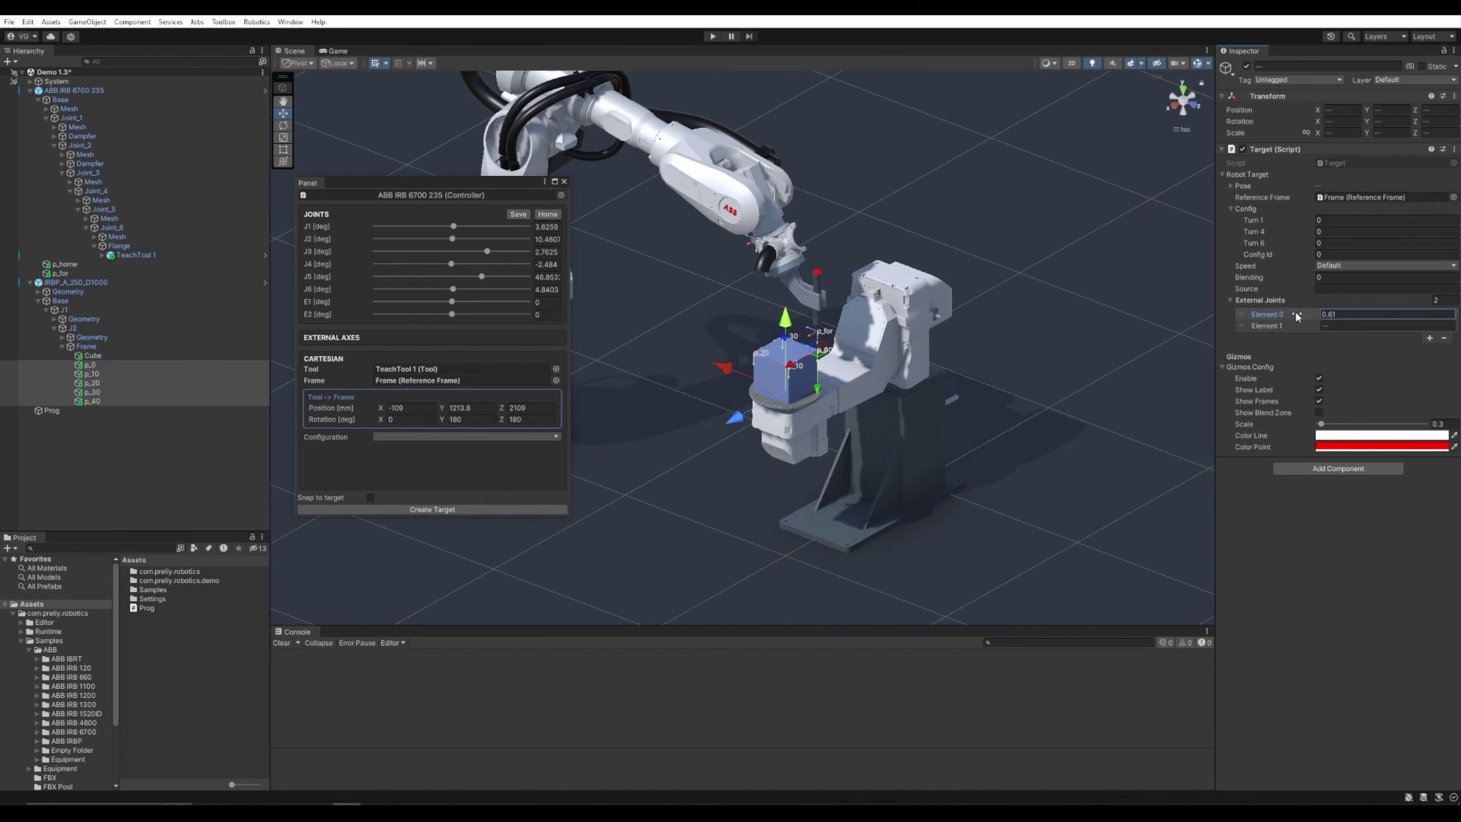
{"action": "type", "text": "30"}
{"action": "left_click", "coordinate": [547, 214]}
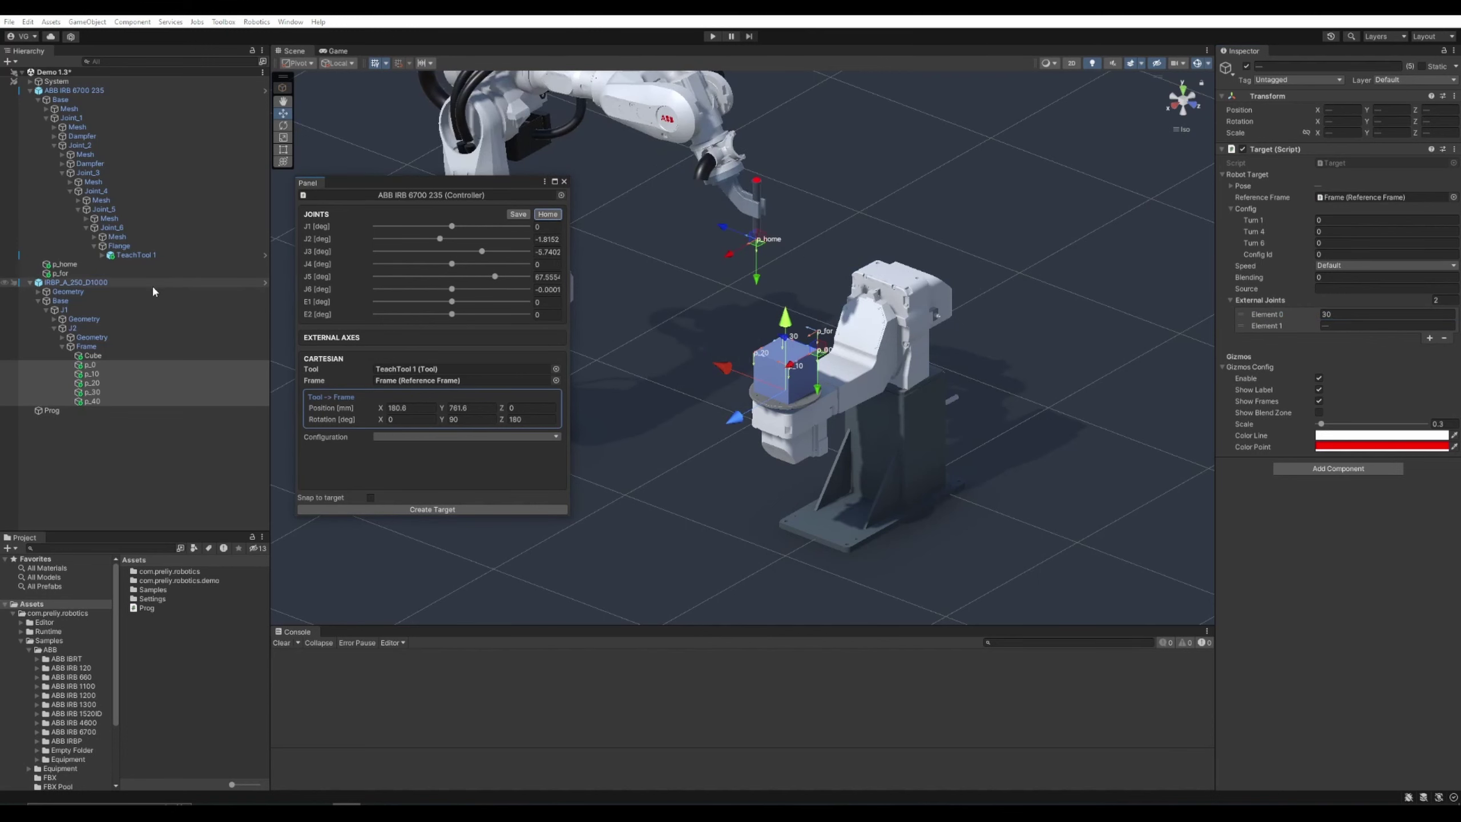
{"action": "left_click", "coordinate": [52, 410]}
Step: Enter play mode and execute Prog with the updated targets, orbiting to watch the robot
{"action": "left_click", "coordinate": [1342, 423]}
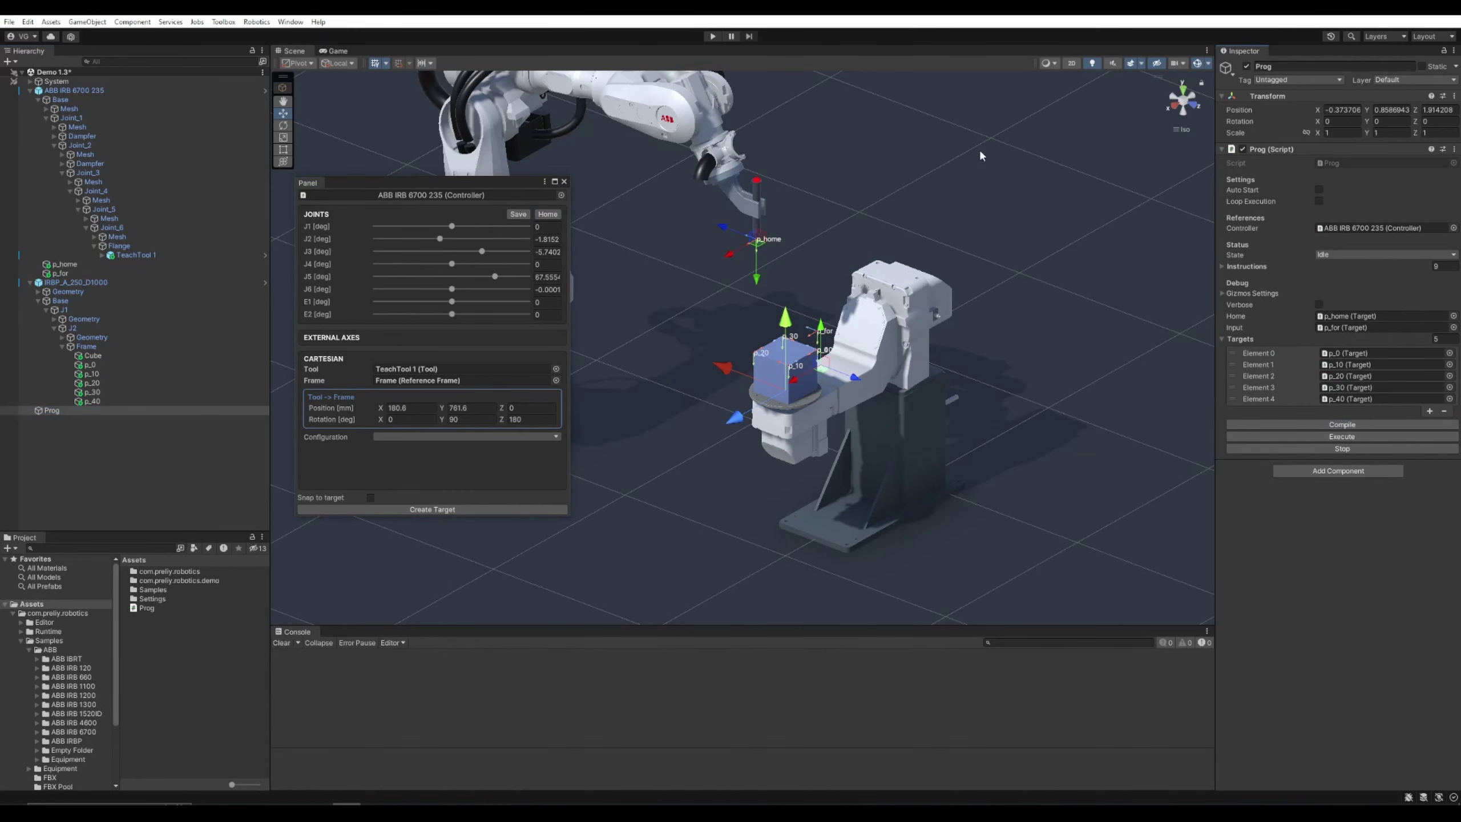
{"action": "left_click", "coordinate": [713, 36]}
{"action": "left_click", "coordinate": [1352, 437]}
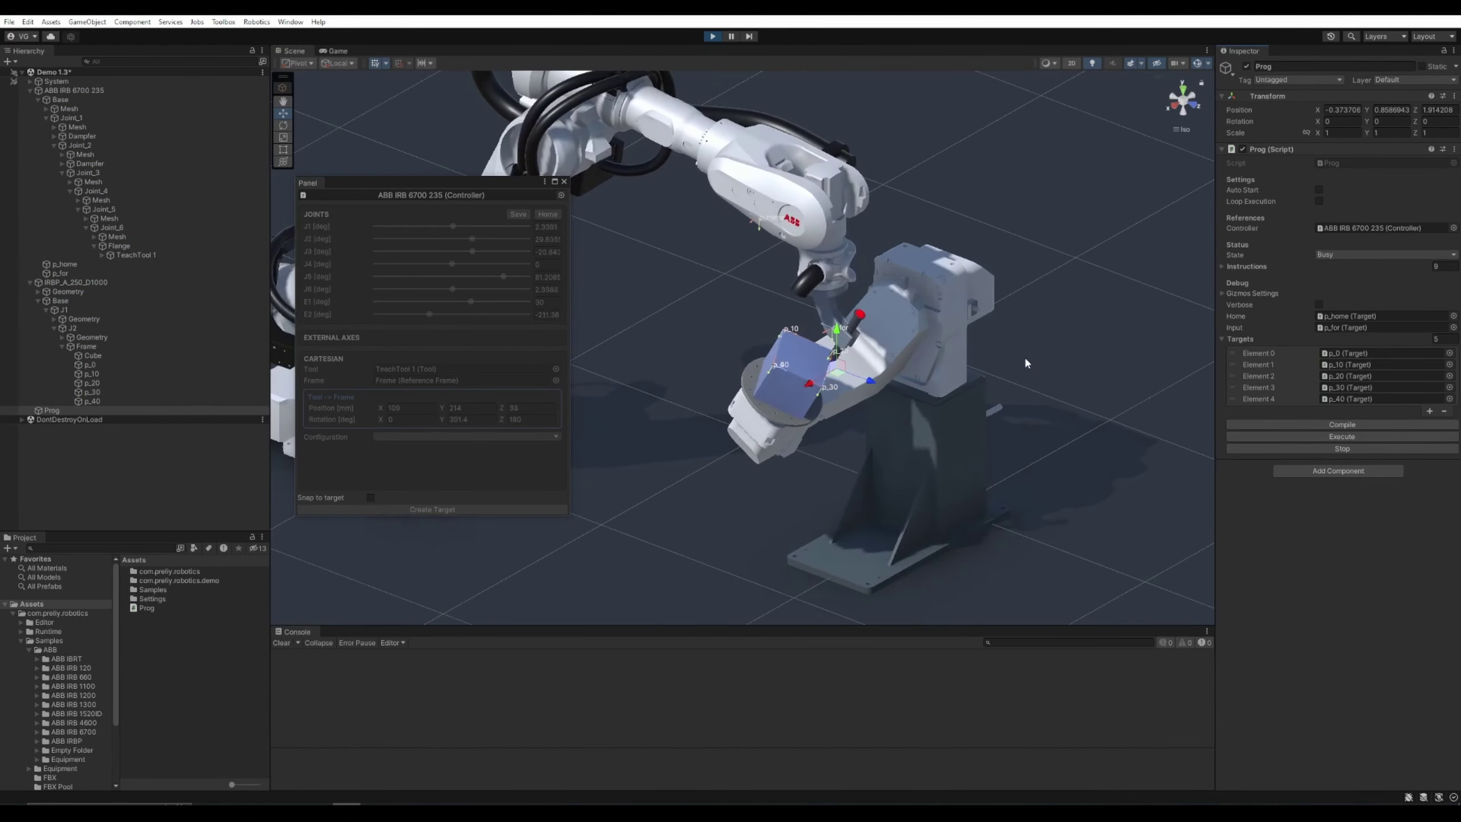
{"action": "mouse_move", "coordinate": [1024, 355]}
{"action": "left_mouse_down", "text": "alt"}
{"action": "mouse_move", "coordinate": [1042, 320]}
{"action": "mouse_move", "coordinate": [996, 322]}
{"action": "mouse_move", "coordinate": [960, 386]}
{"action": "left_mouse_up", "text": "alt"}
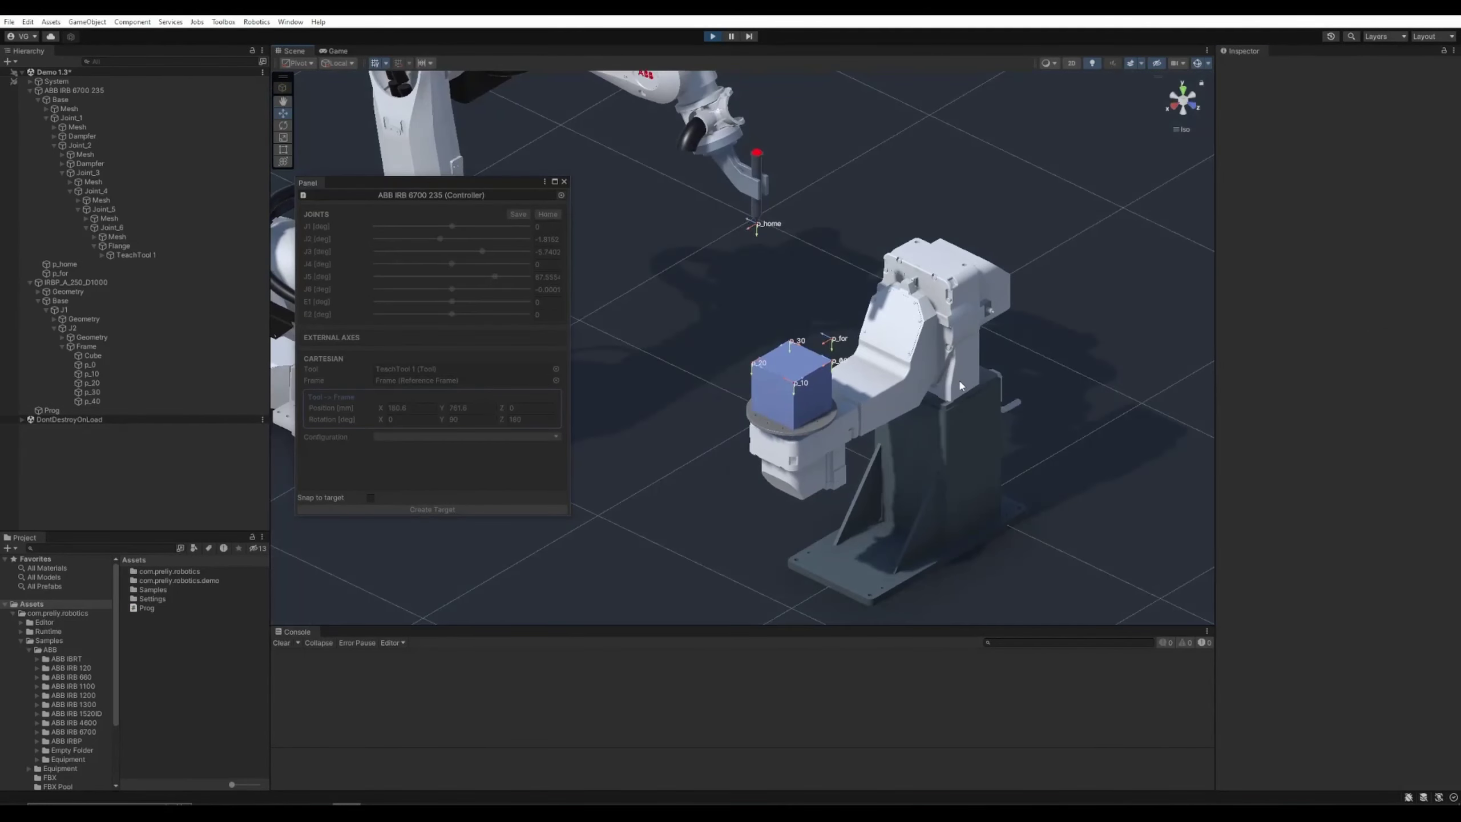
{"action": "scroll", "coordinate": [770, 272], "scroll_direction": "down", "scroll_amount": 3}
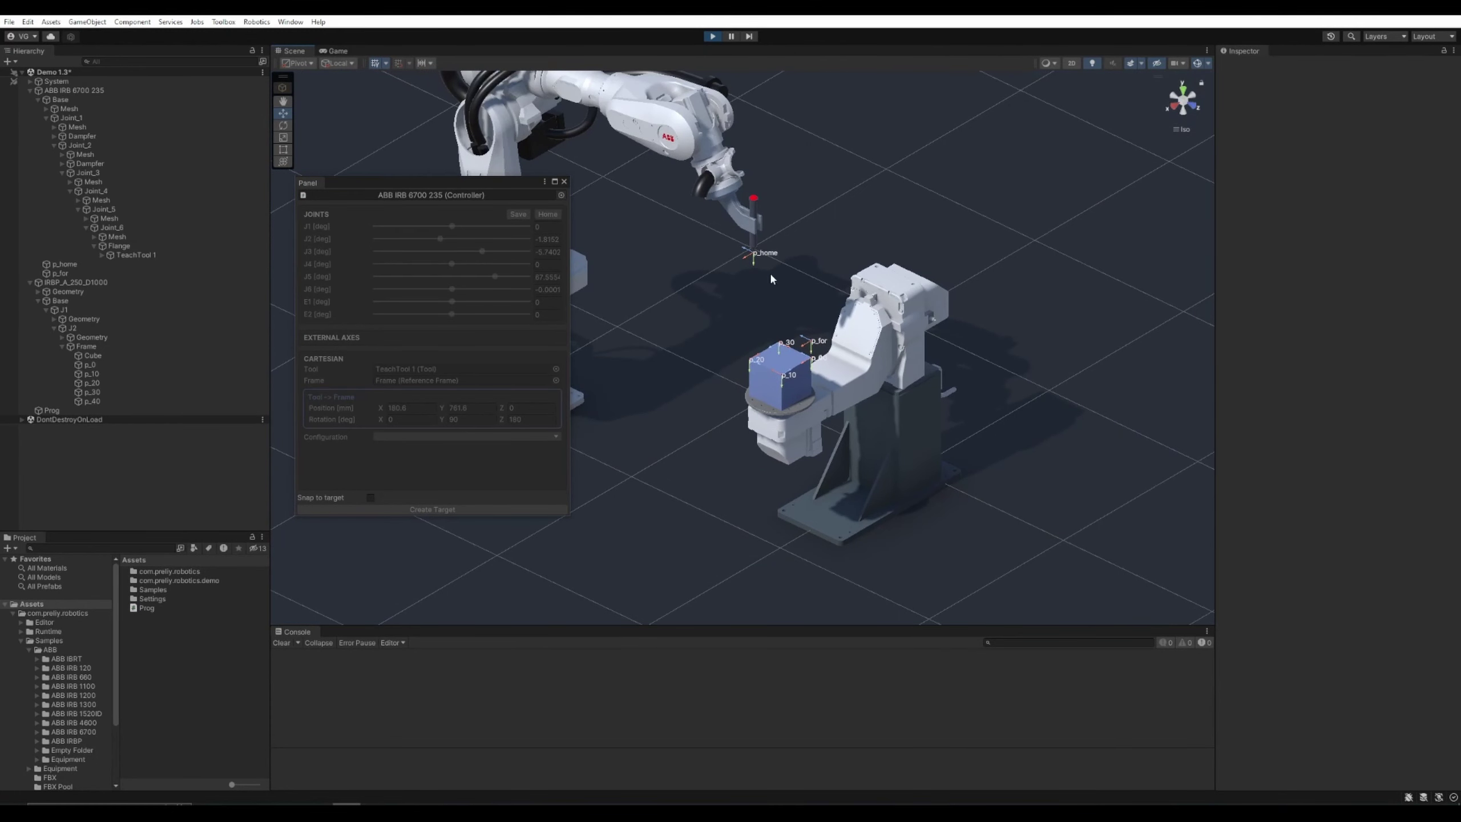
{"action": "scroll", "coordinate": [773, 268], "scroll_direction": "up", "scroll_amount": 2}
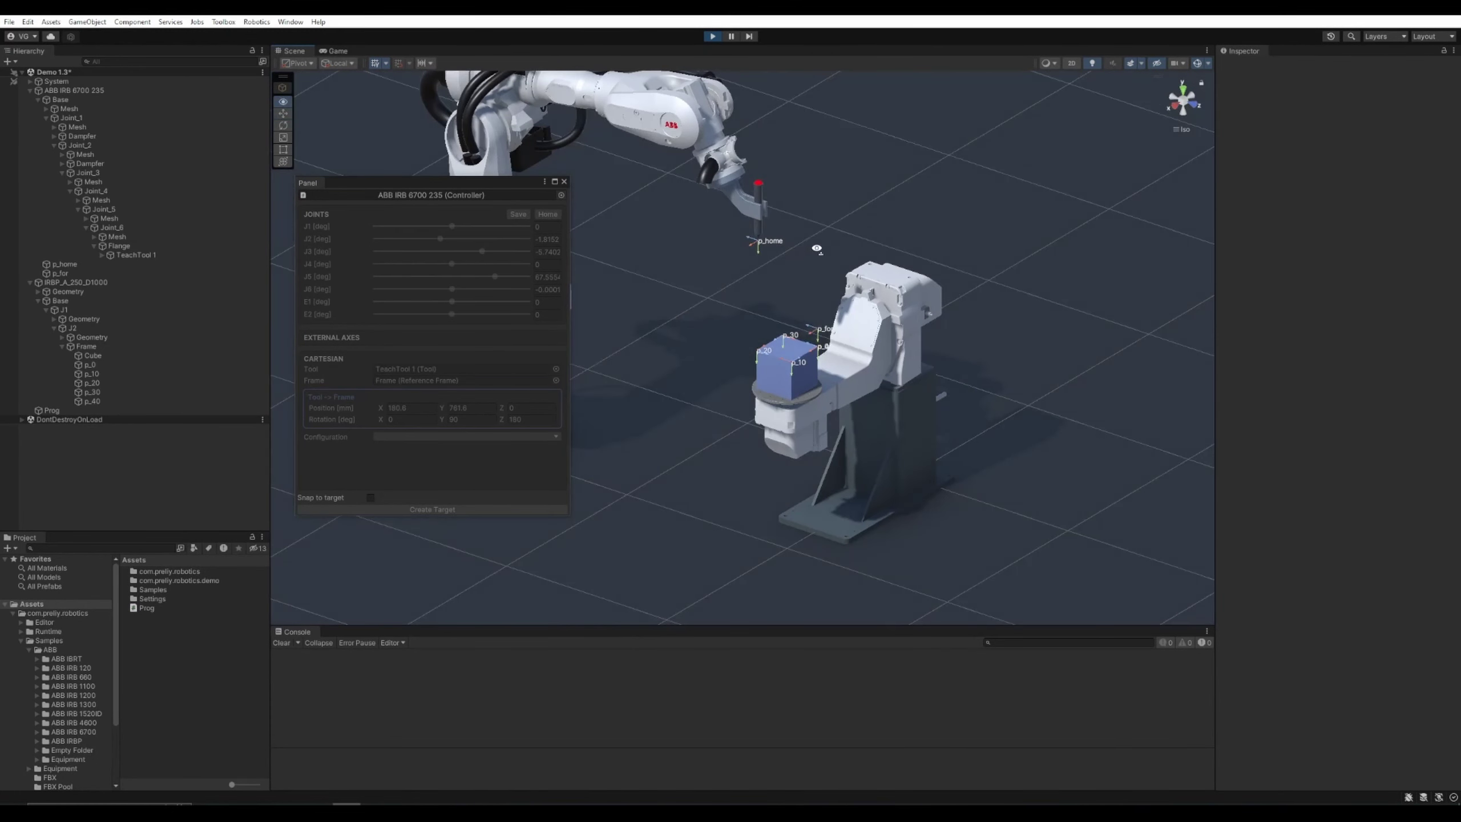
Step: Select Prog, then orbit, pan and zoom the Scene view closely around the cube on the positioner
{"action": "left_click", "coordinate": [52, 411]}
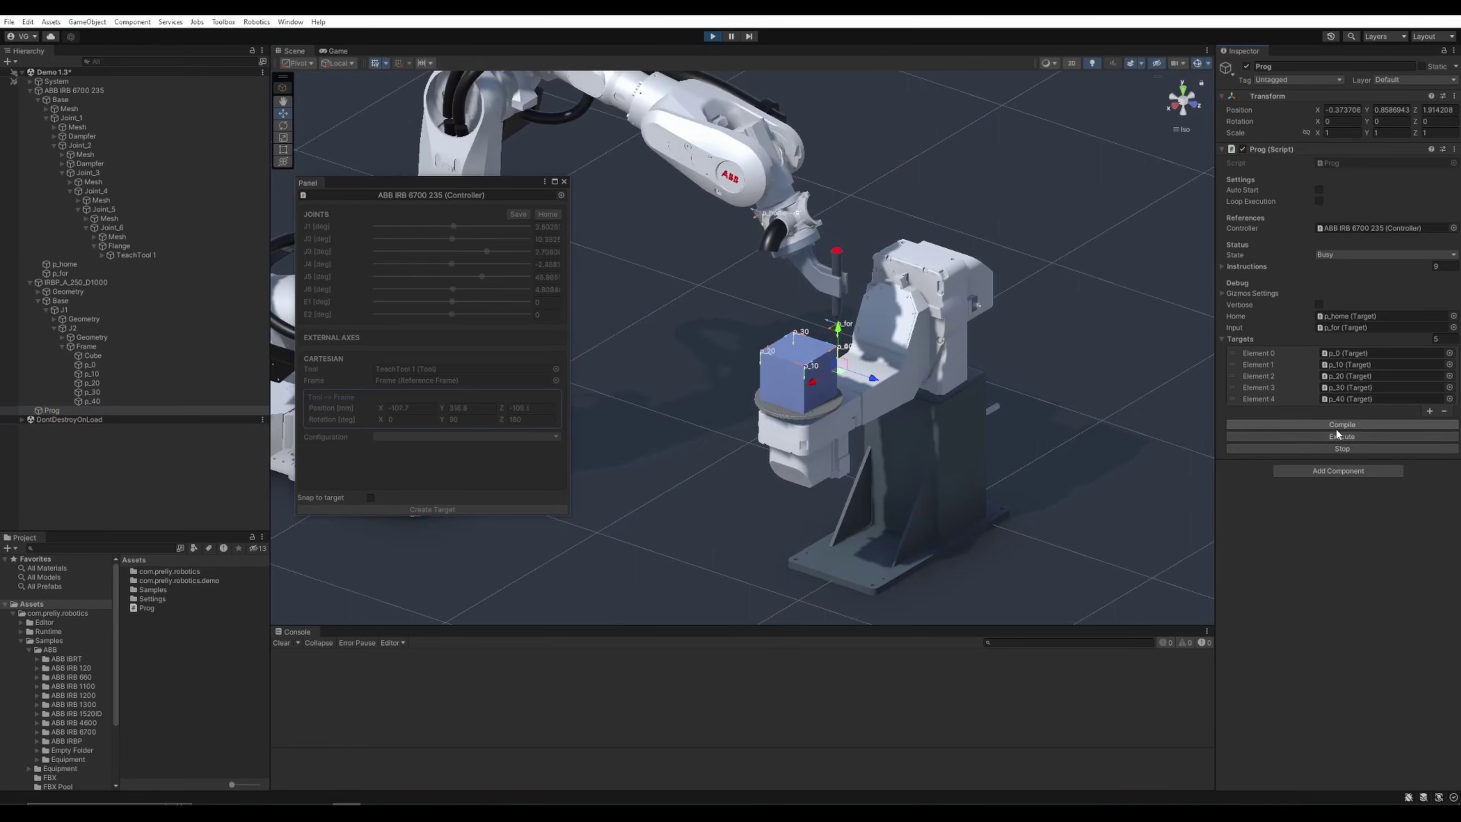
{"action": "scroll", "coordinate": [937, 347], "scroll_direction": "up", "scroll_amount": 3}
{"action": "mouse_move", "coordinate": [937, 347]}
{"action": "left_mouse_down", "text": "alt"}
{"action": "mouse_move", "coordinate": [975, 323]}
{"action": "mouse_move", "coordinate": [731, 318]}
{"action": "mouse_move", "coordinate": [874, 483]}
{"action": "left_mouse_up", "text": "alt"}
{"action": "scroll", "coordinate": [874, 483], "scroll_direction": "up", "scroll_amount": 3}
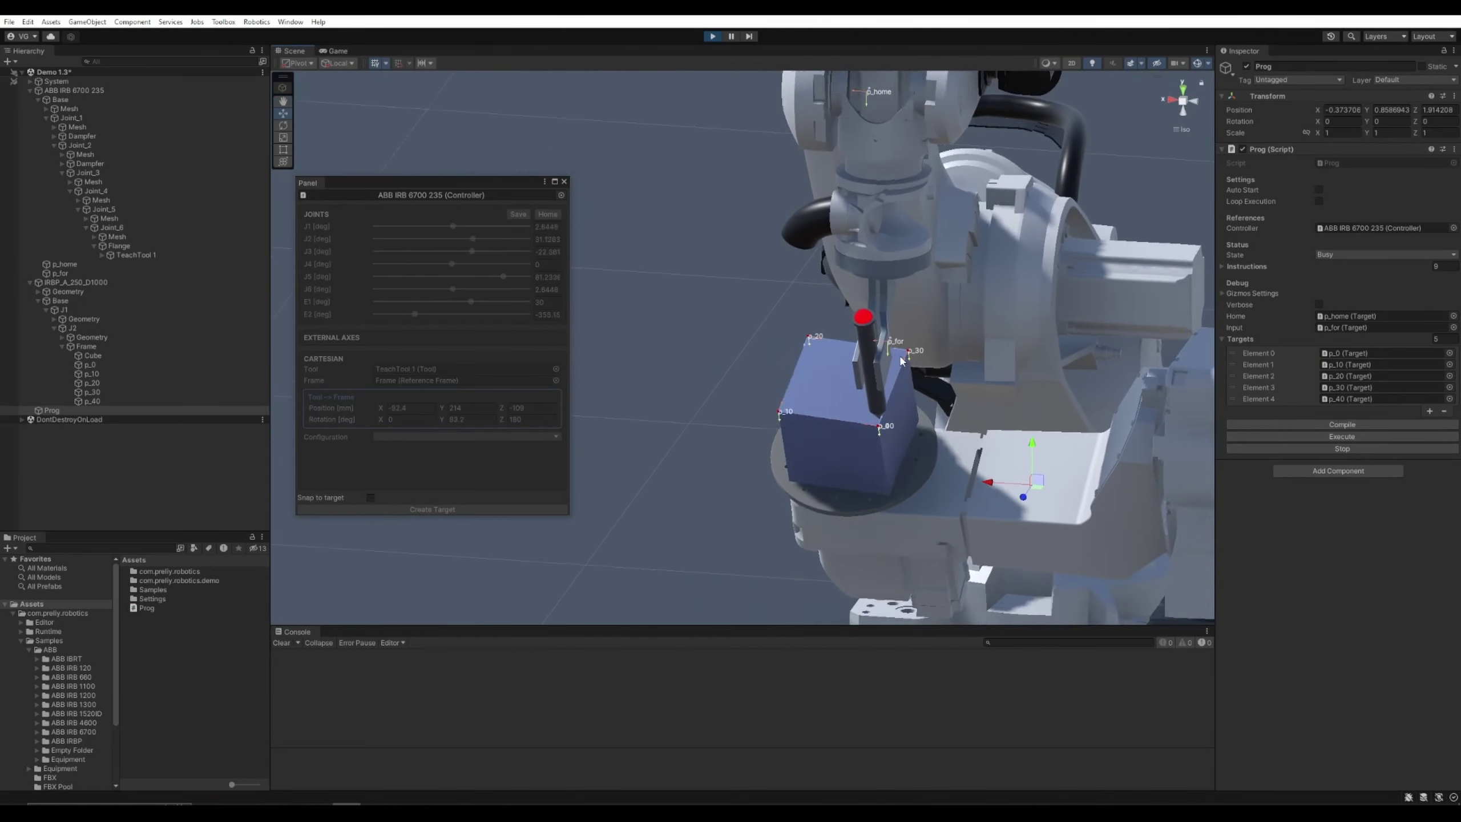
{"action": "middle_click_drag", "start_coordinate": [873, 483], "coordinate": [877, 302]}
{"action": "scroll", "coordinate": [877, 303], "scroll_direction": "down", "scroll_amount": 3}
{"action": "left_click_drag", "start_coordinate": [879, 297], "coordinate": [1140, 328], "text": "alt"}
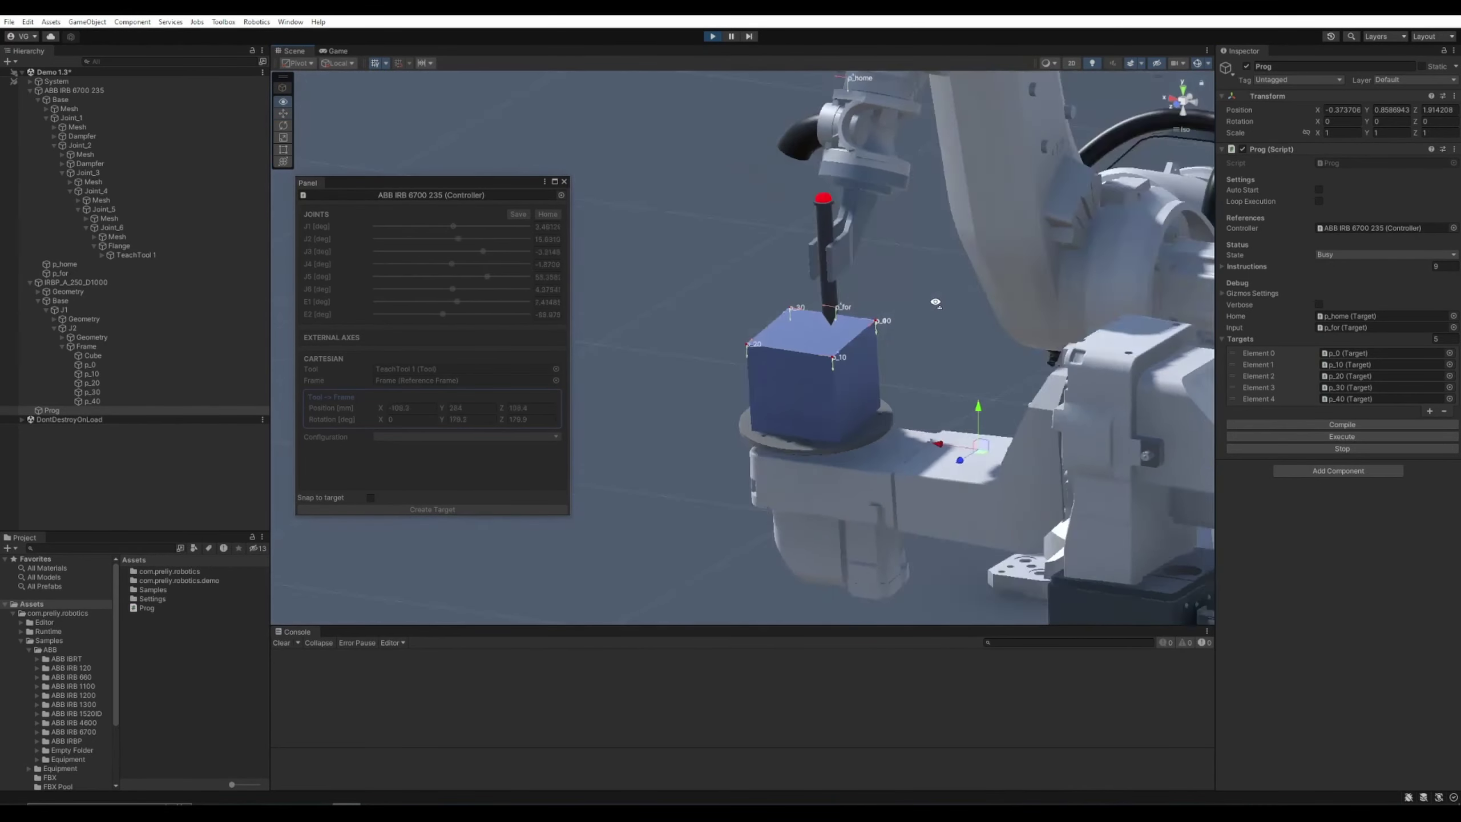